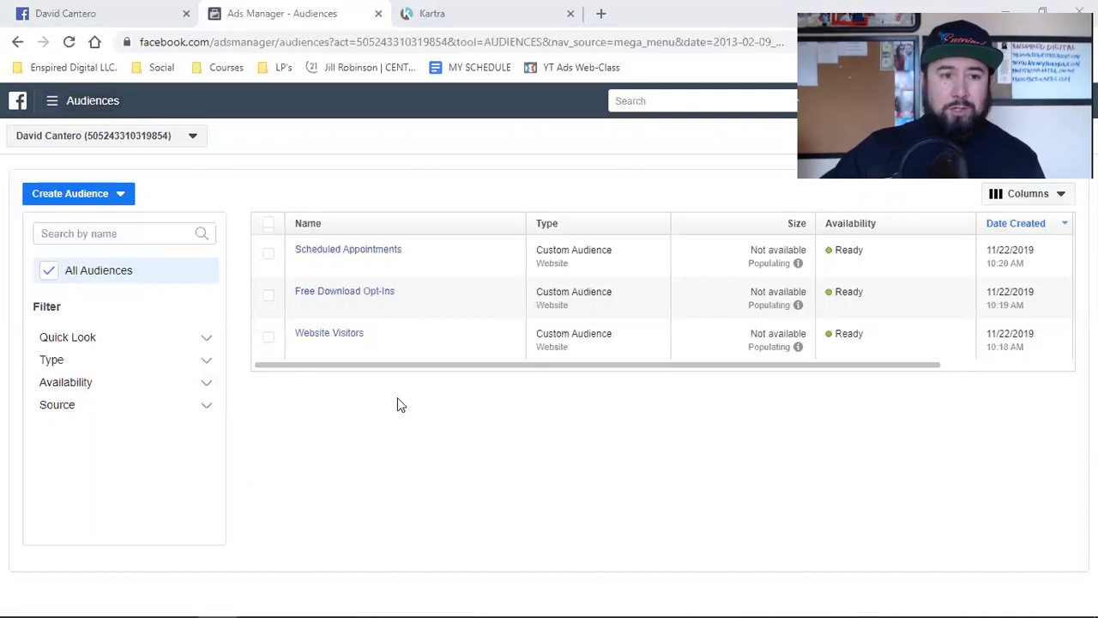
# Go from the Audiences page to Ads Manager for the same ad account
pyautogui.click(51, 110)
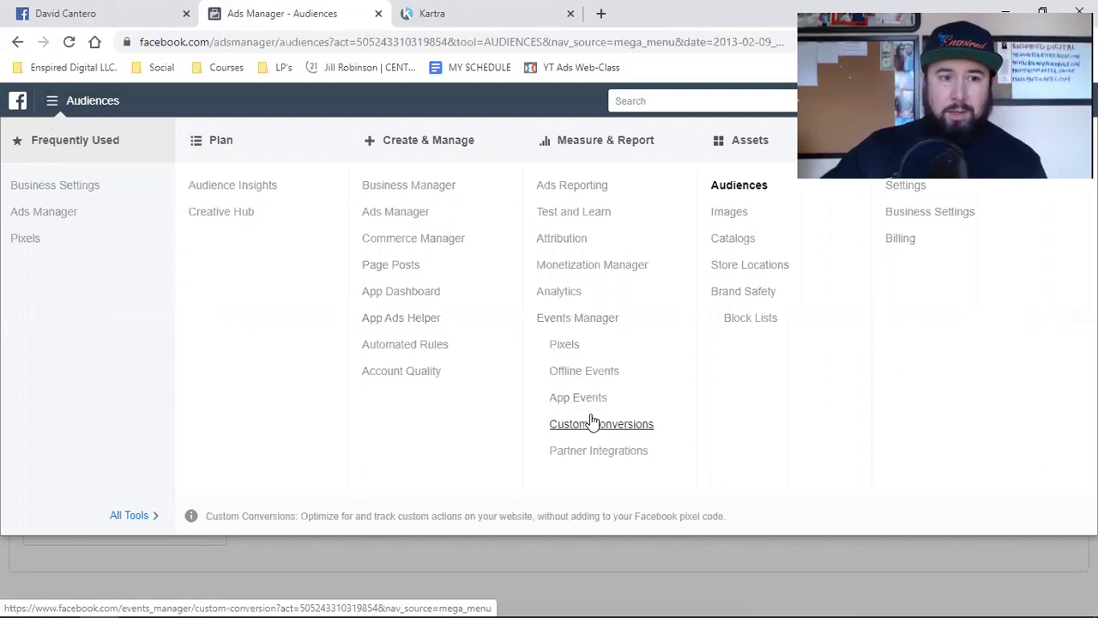
pyautogui.click(31, 214)
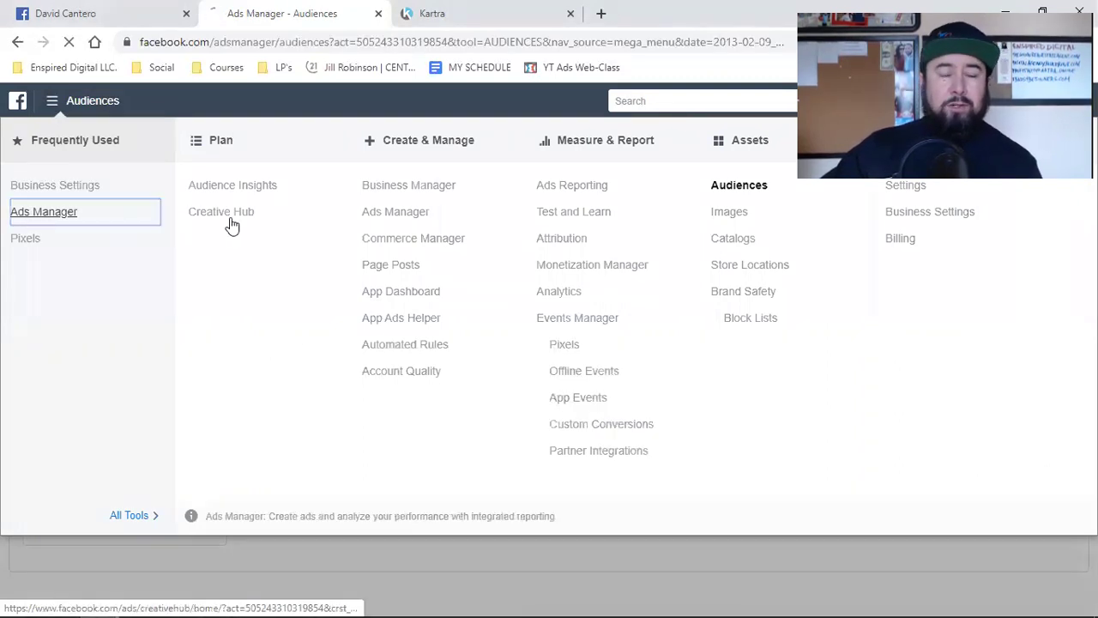
pyautogui.click(70, 9)
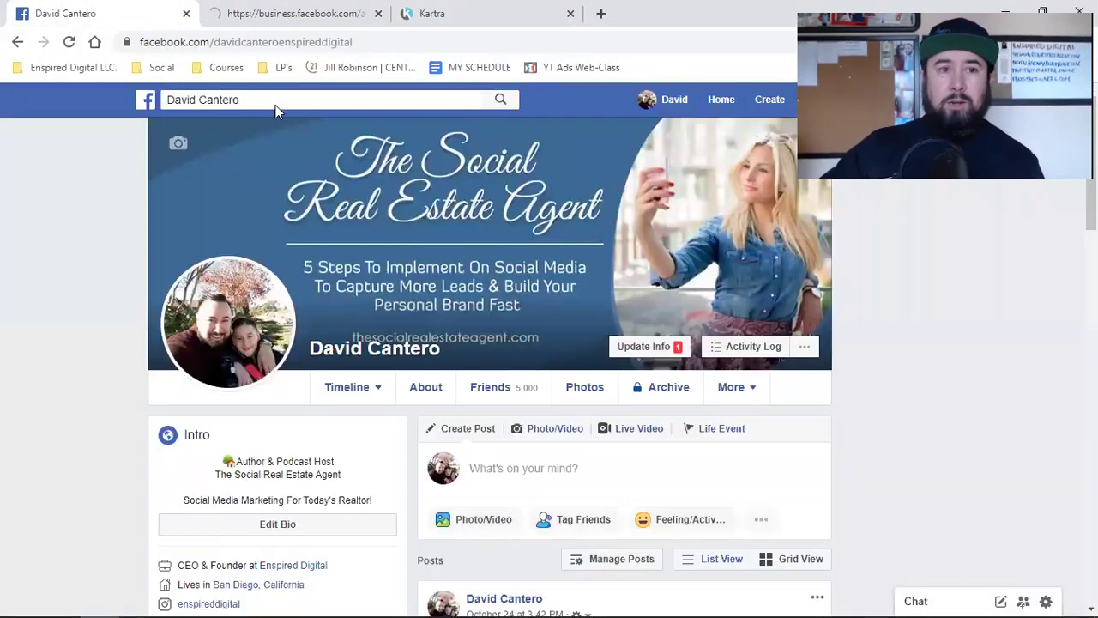
pyautogui.click(759, 104)
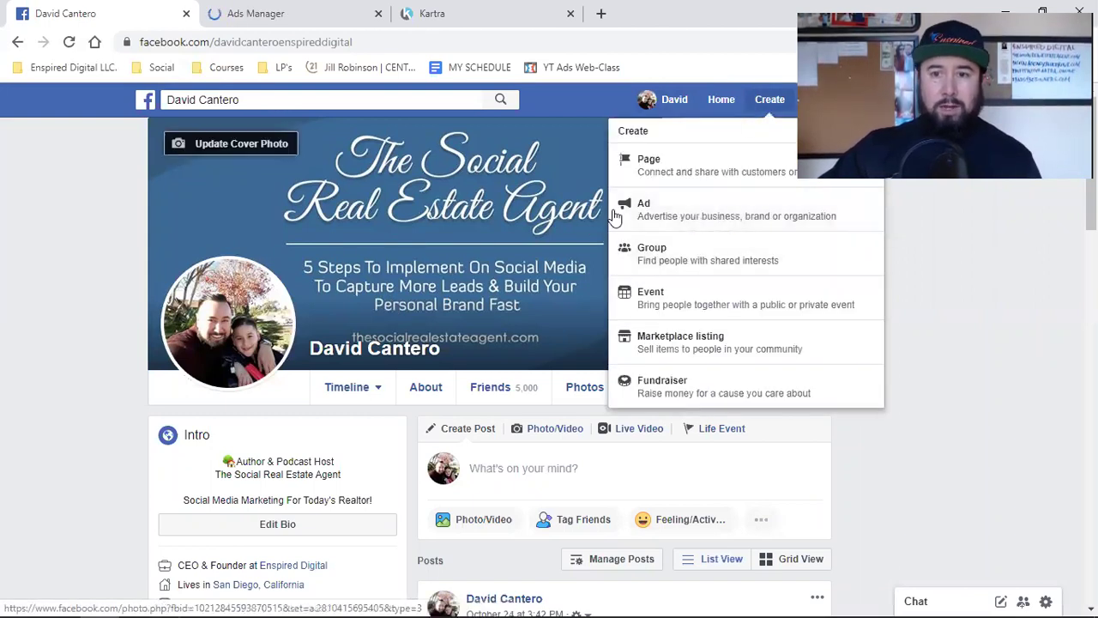
pyautogui.click(296, 14)
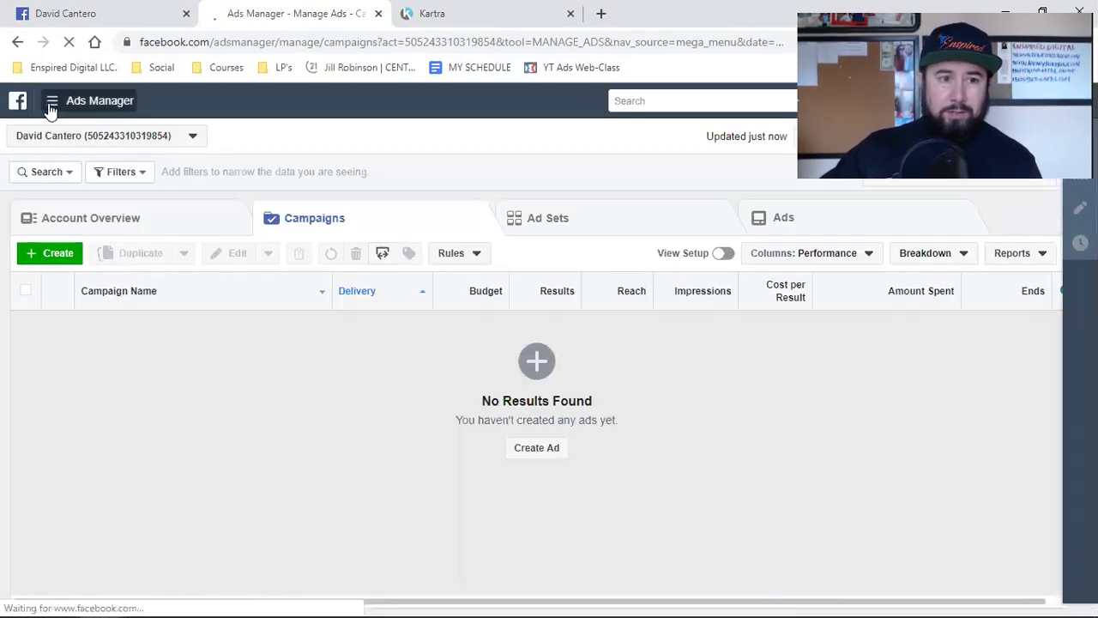
pyautogui.click(51, 104)
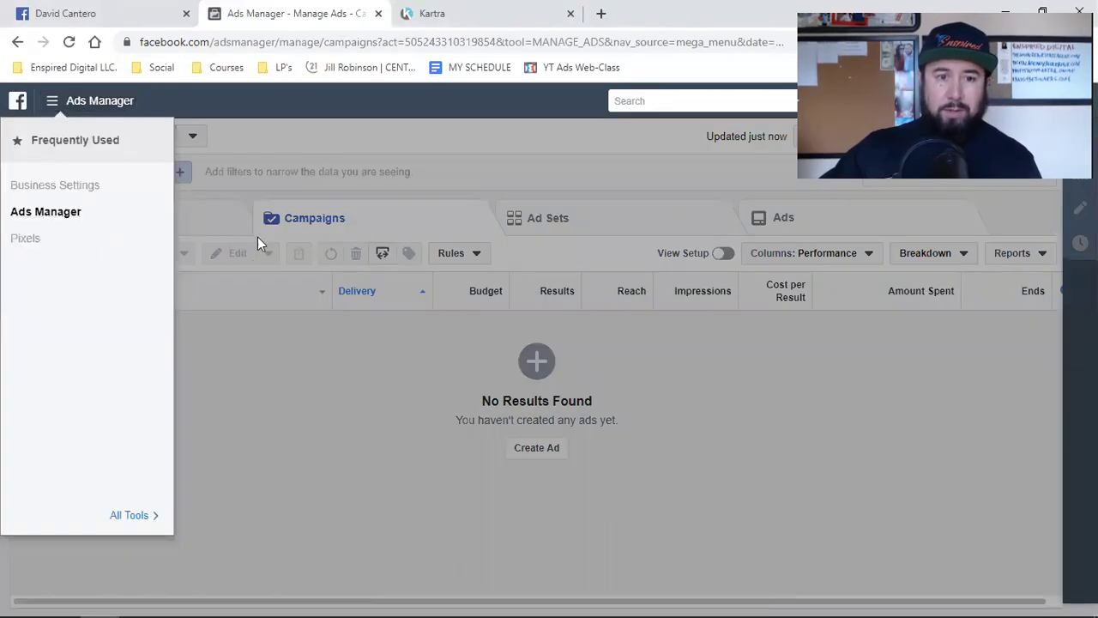
pyautogui.click(313, 375)
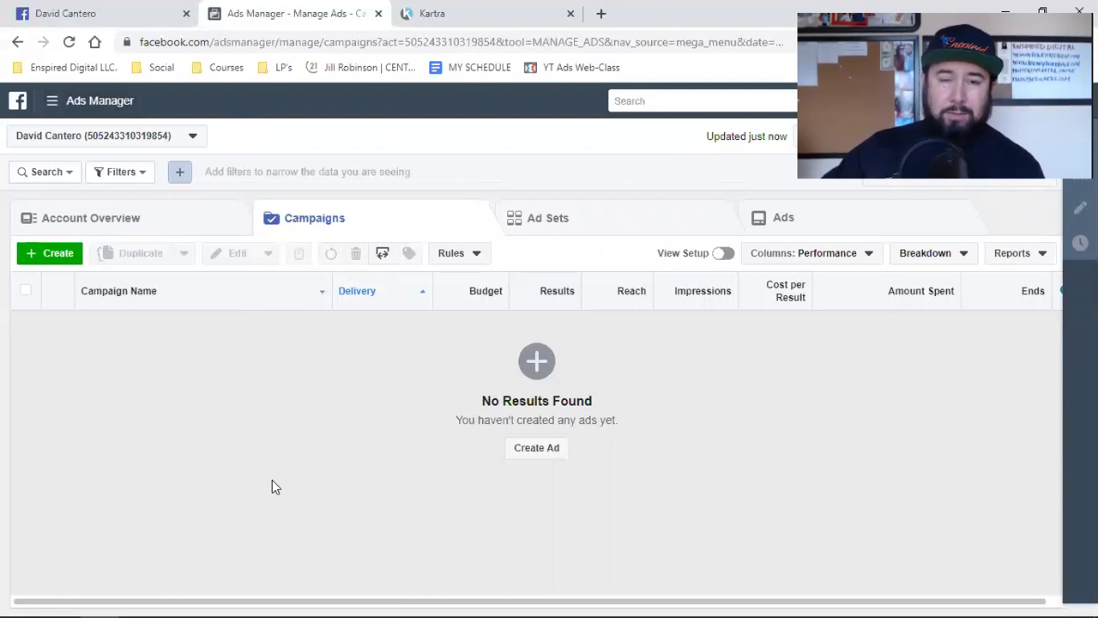
pyautogui.click(103, 8)
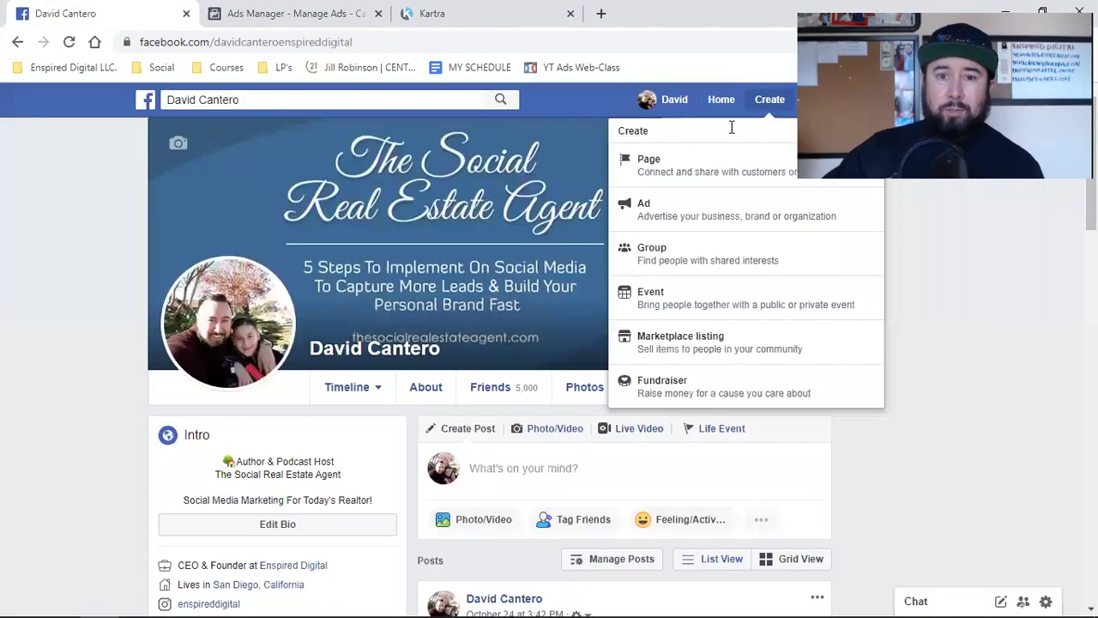
pyautogui.click(678, 210)
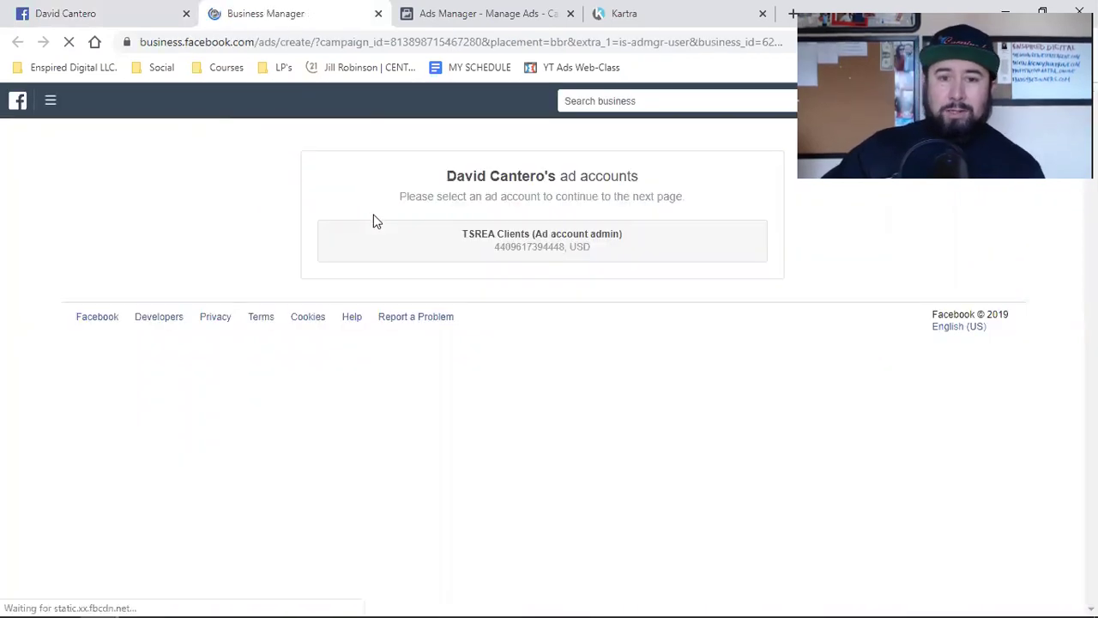
pyautogui.click(466, 232)
pyautogui.click(437, 12)
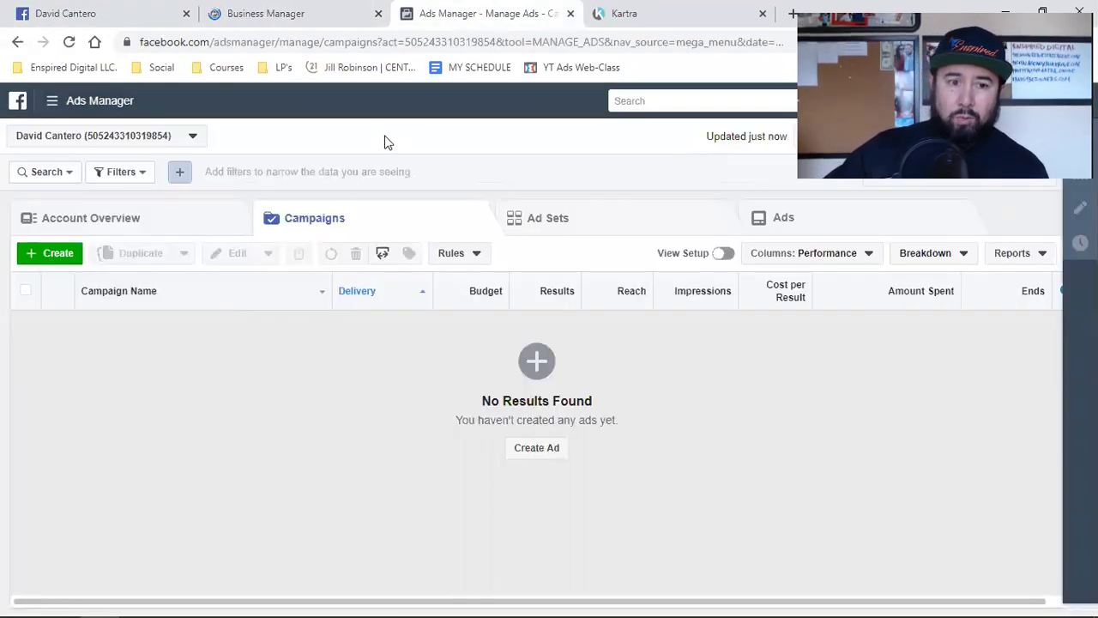
pyautogui.click(379, 14)
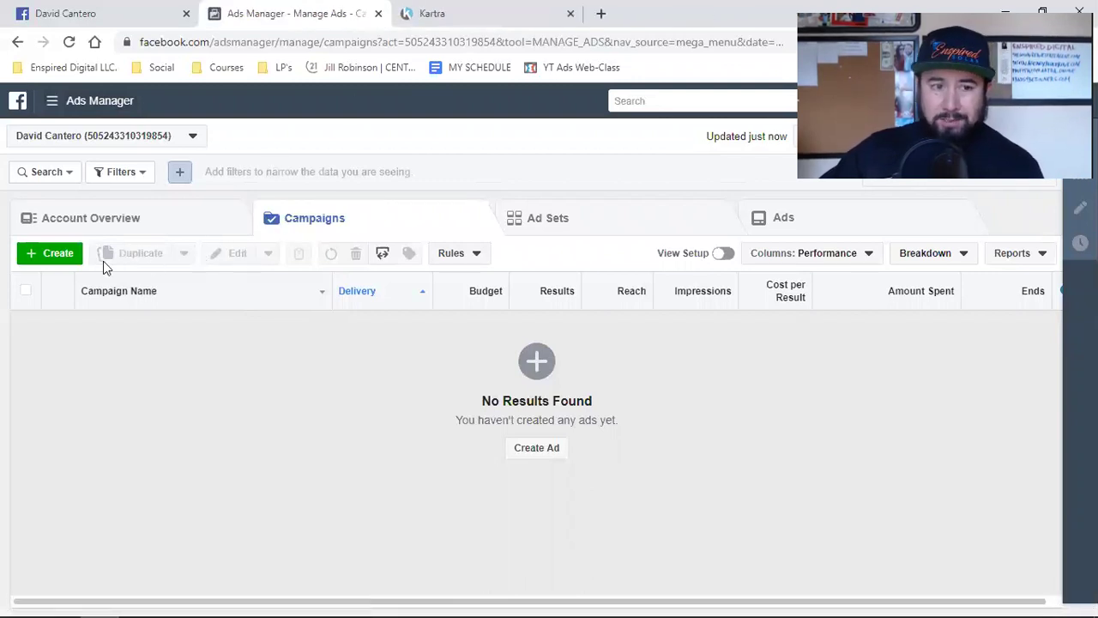
# Start a new campaign and examine the outline of its campaign, ad account, ad set and ad sections
pyautogui.click(48, 255)
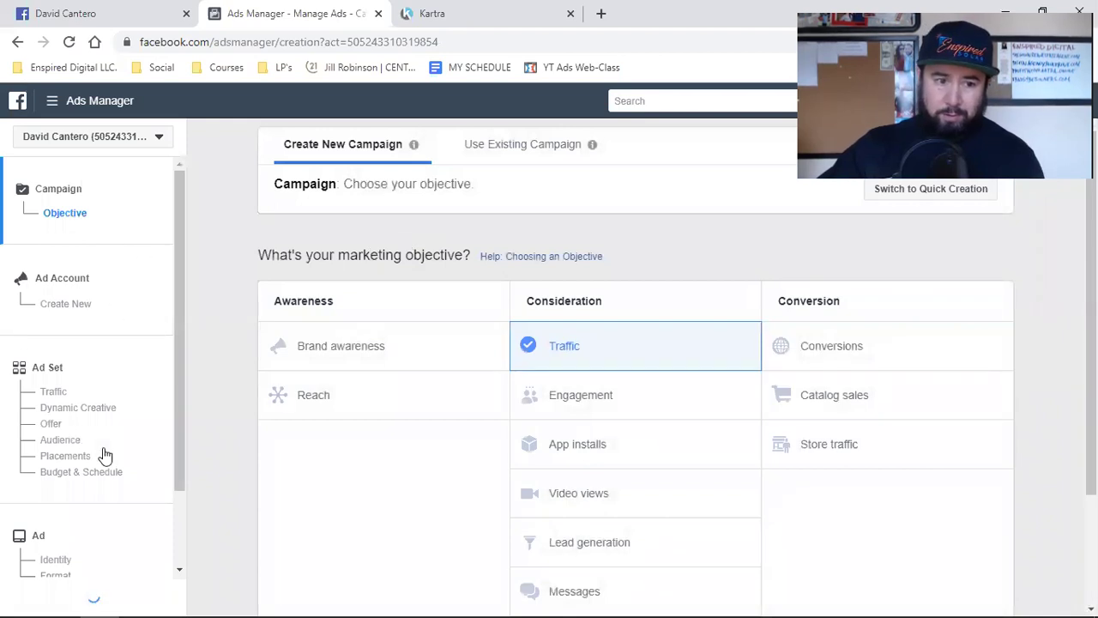
pyautogui.scroll(-1, 100, 455)
pyautogui.scroll(1, 100, 260)
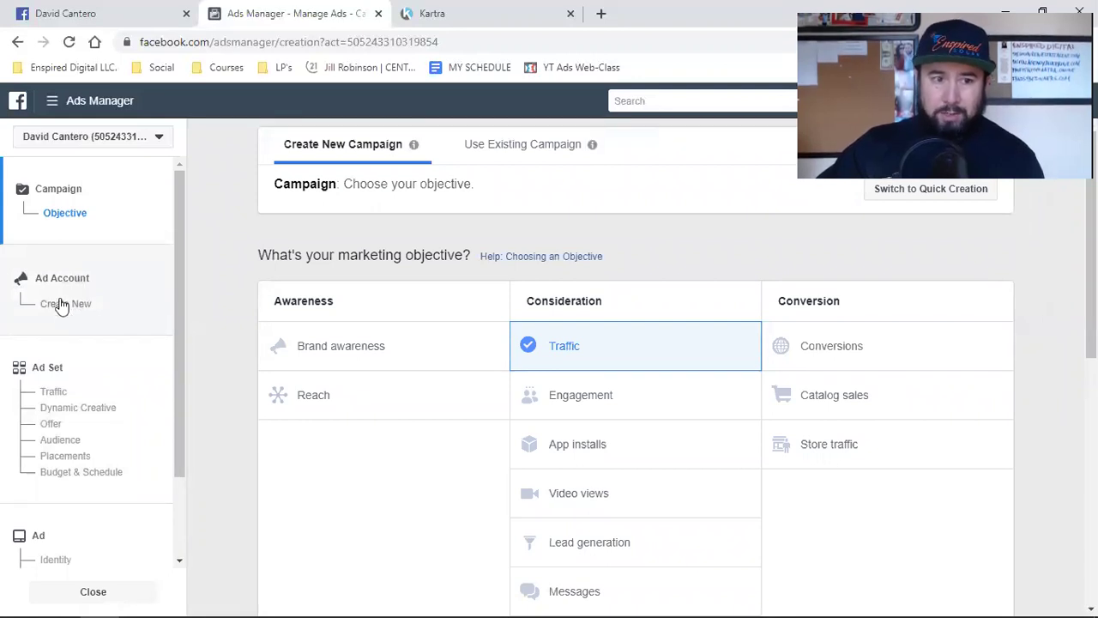
pyautogui.scroll(-1, 140, 346)
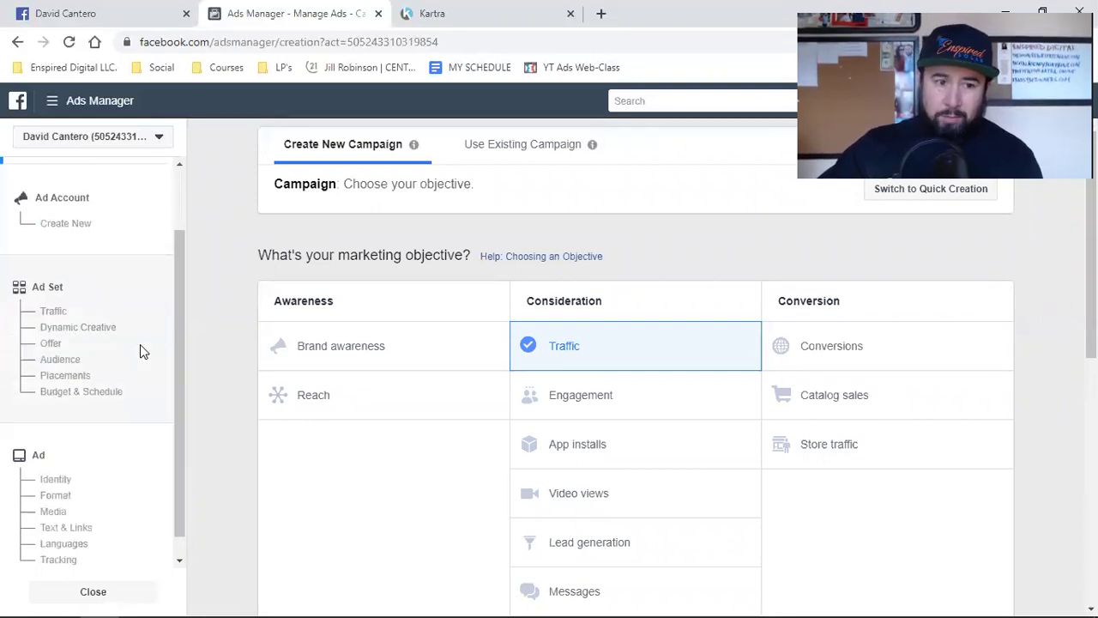
pyautogui.scroll(1, 128, 317)
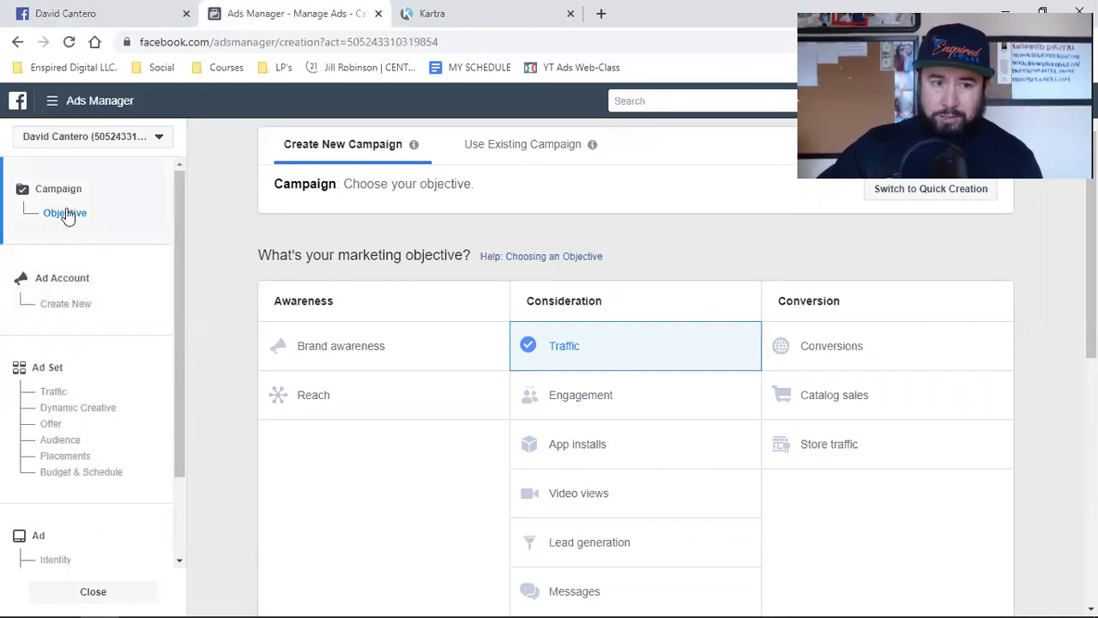
pyautogui.scroll(-2, 60, 206)
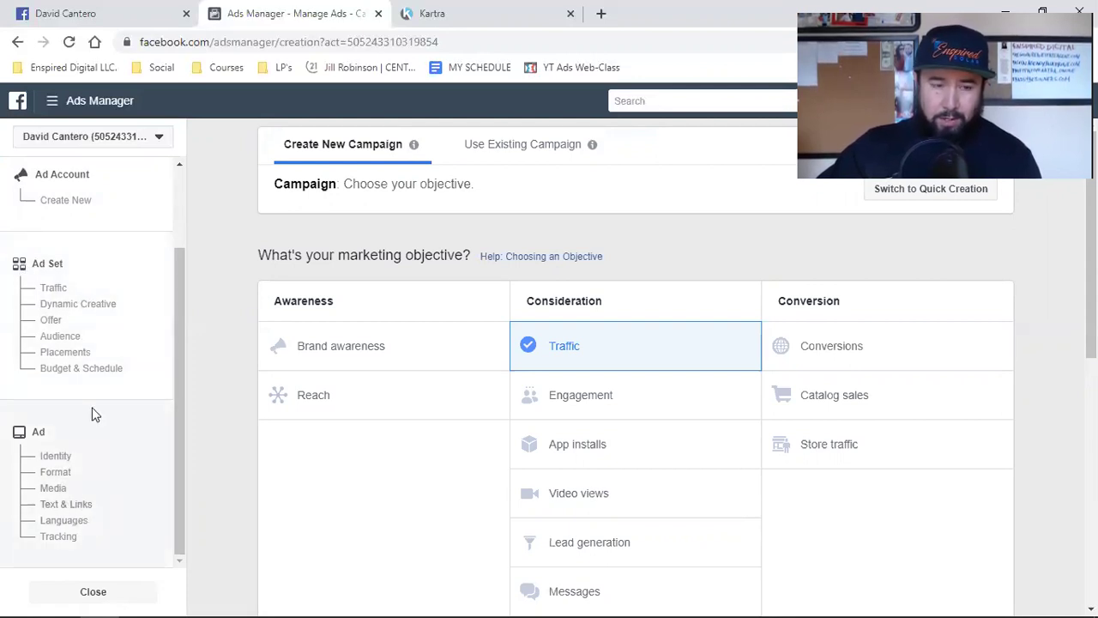
pyautogui.scroll(2, 139, 297)
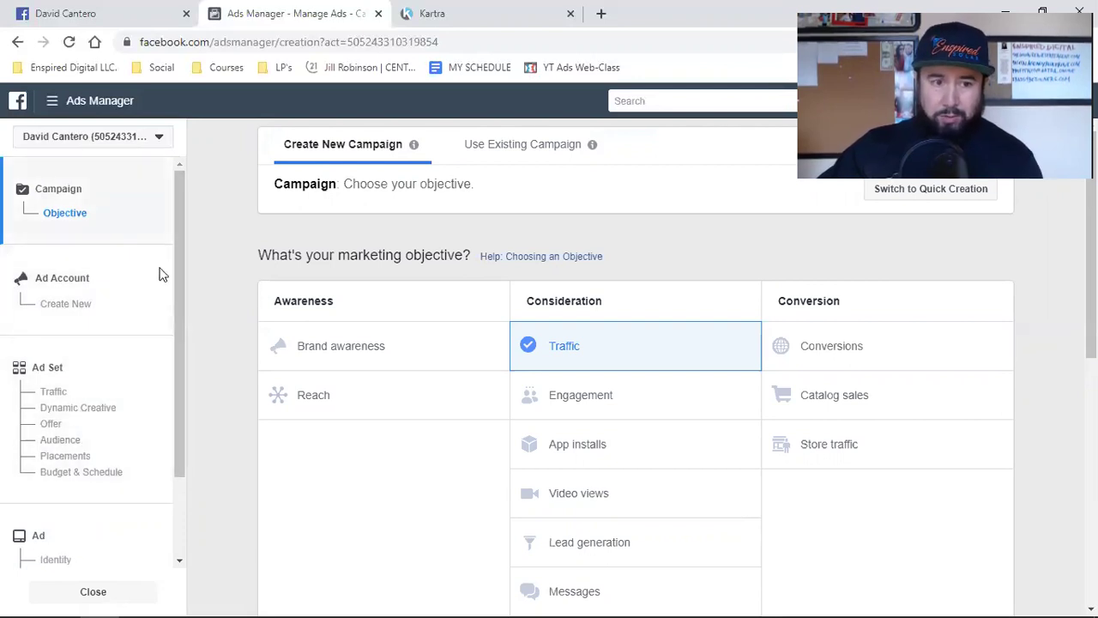
pyautogui.scroll(-2, 103, 416)
pyautogui.scroll(2, 137, 424)
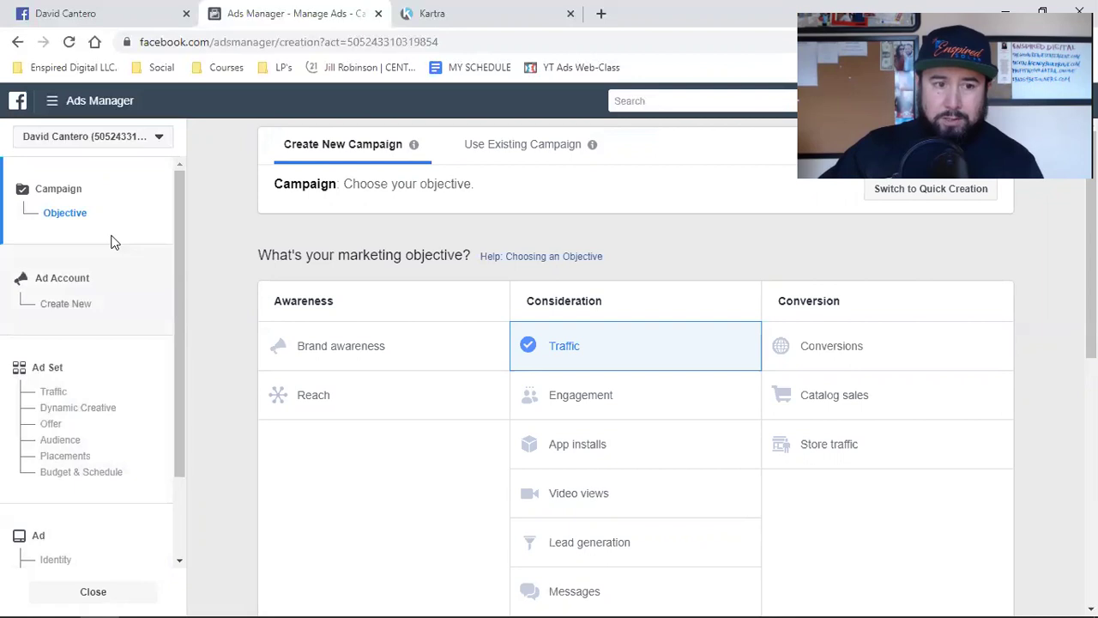
pyautogui.scroll(-2, 144, 343)
pyautogui.scroll(2, 120, 283)
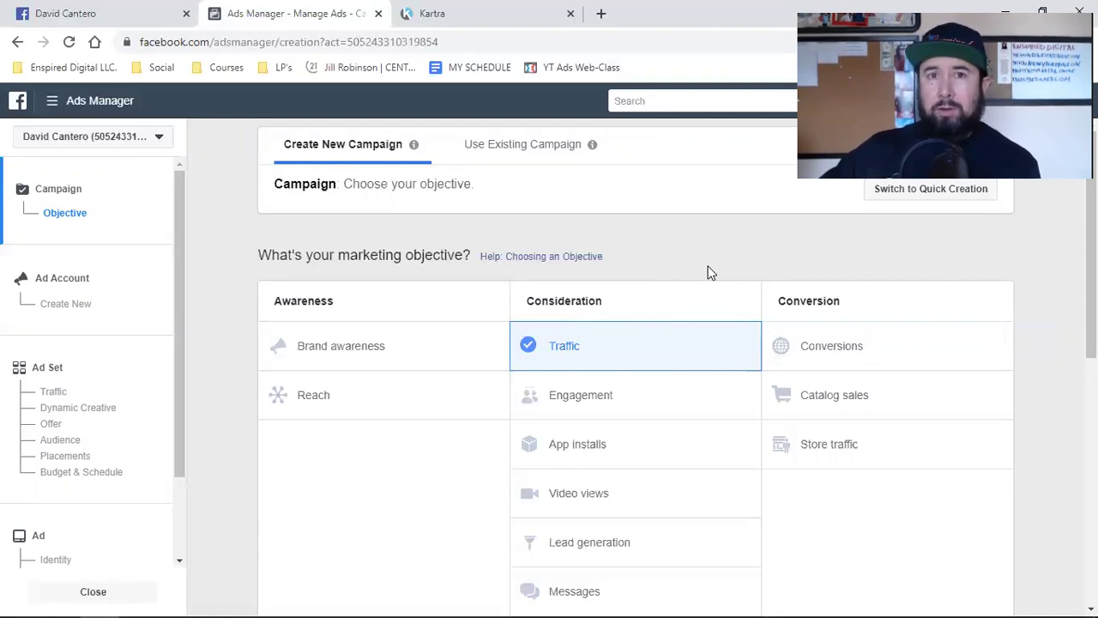
# Choose Conversions as the new campaign's marketing objective
pyautogui.click(864, 347)
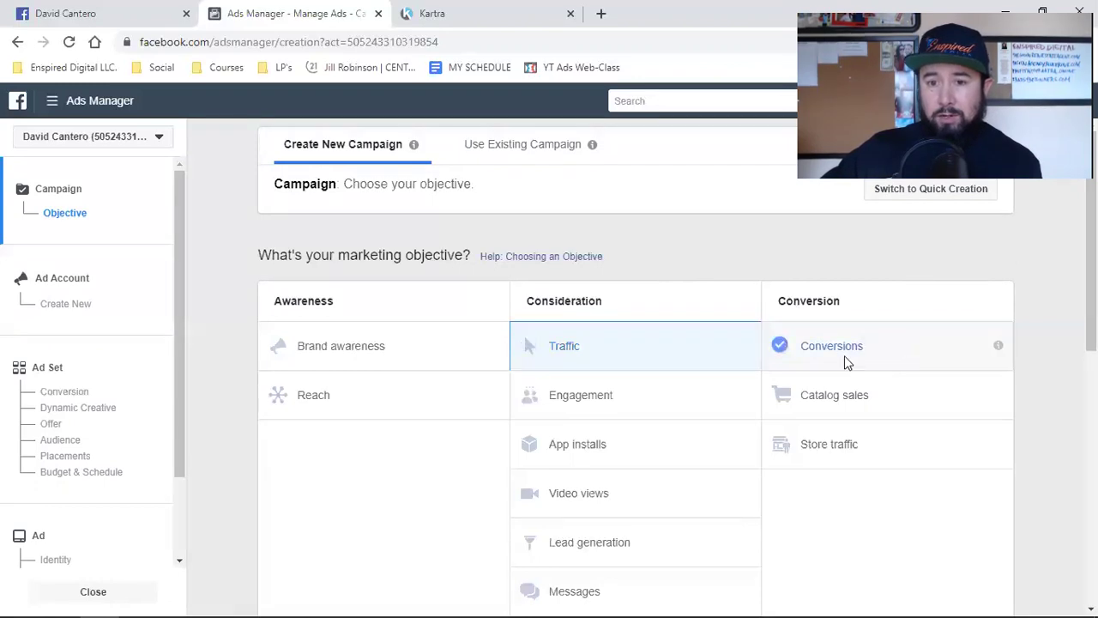
pyautogui.scroll(2, 864, 366)
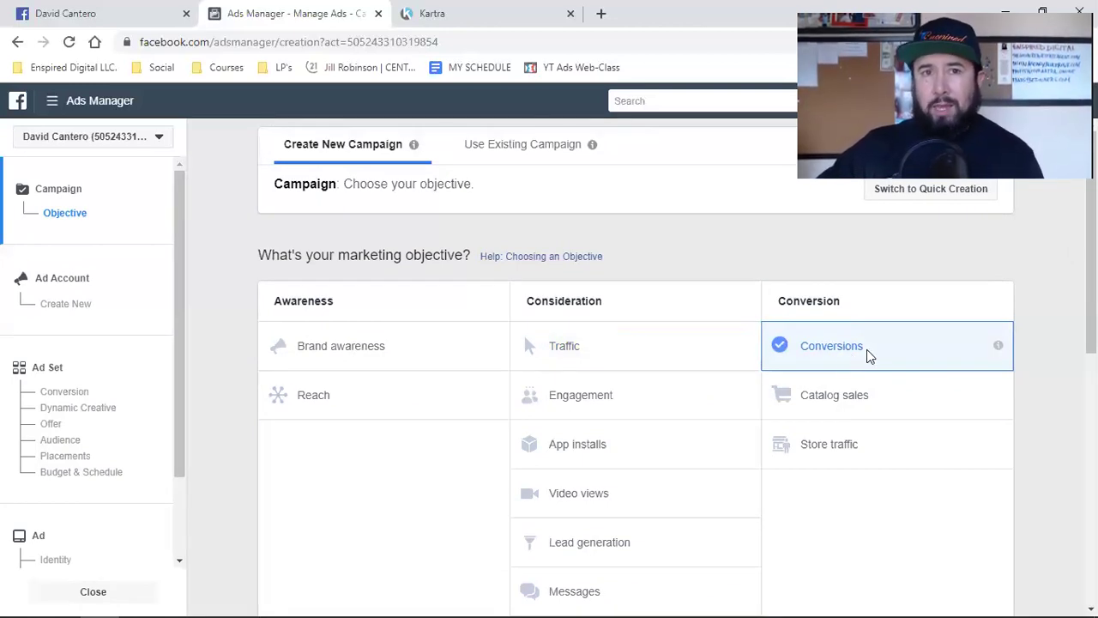
# Switch to Kartra and copy the direct page link of the Free Download Thank You Page from its publishing options
pyautogui.click(447, 13)
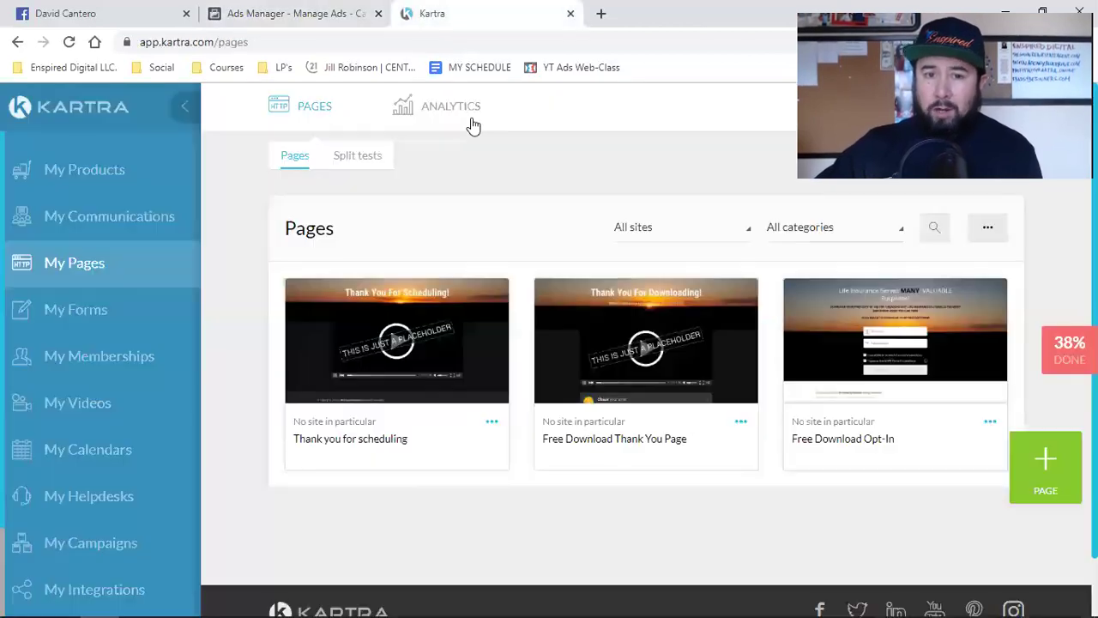
pyautogui.click(741, 422)
pyautogui.click(809, 379)
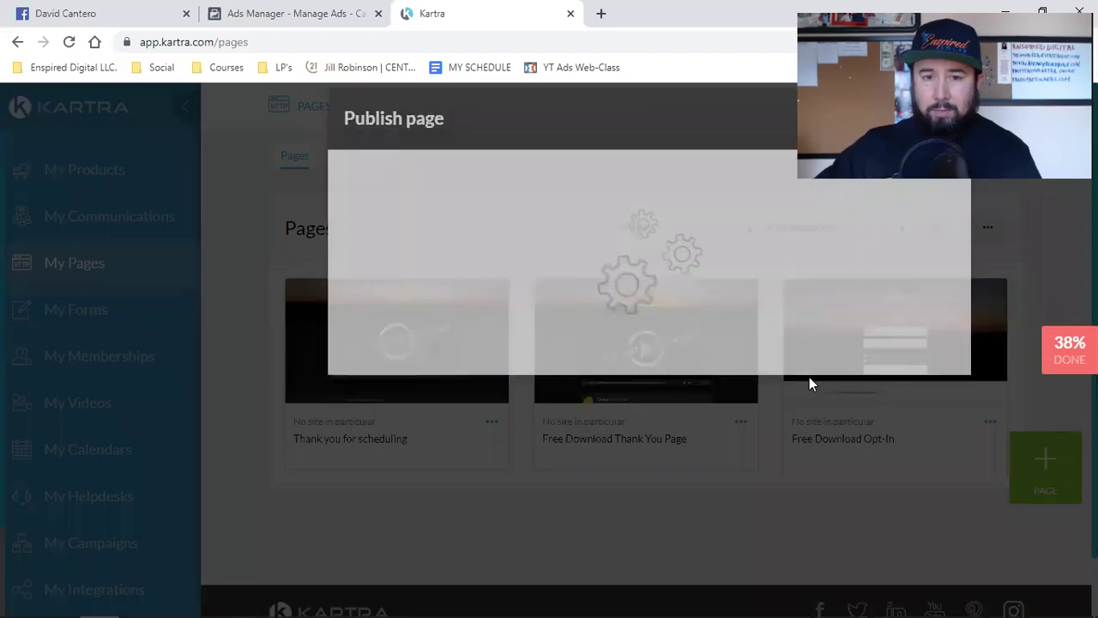
pyautogui.click(434, 275)
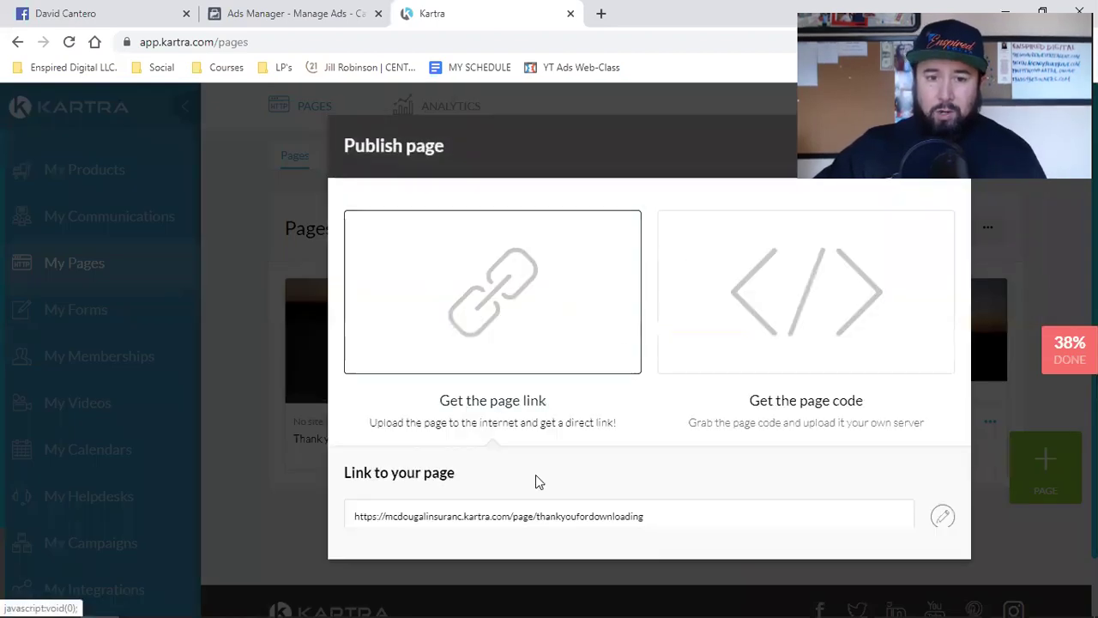
pyautogui.click(501, 519)
pyautogui.rightClick(500, 520)
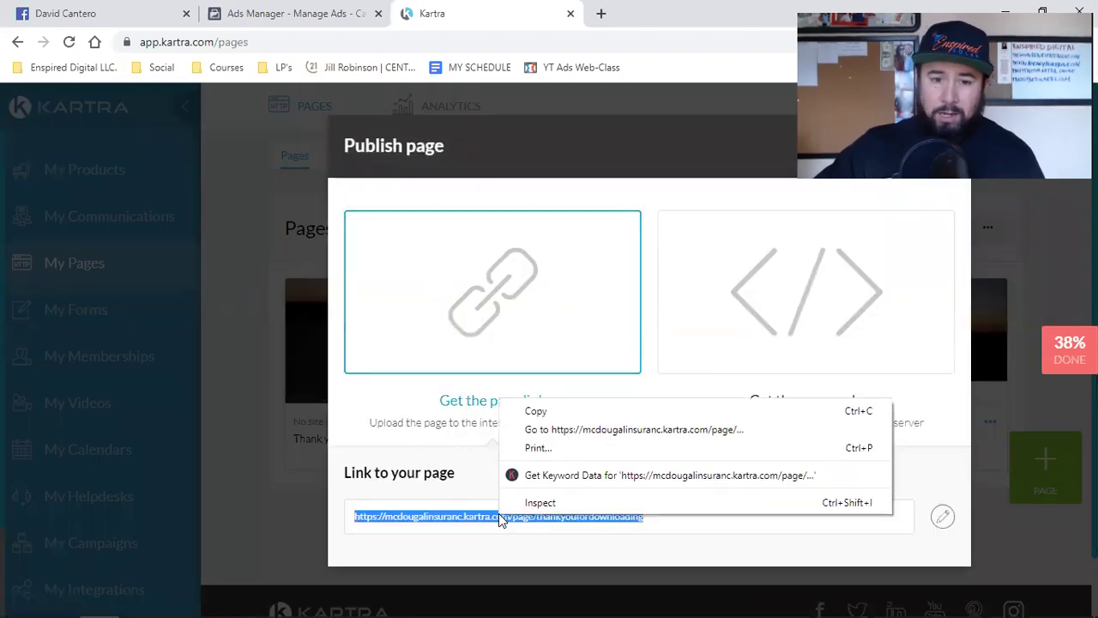
pyautogui.click(526, 412)
# Load the copied thank-you page link in a new browser tab and select its full address
pyautogui.hotkey('ctrl', 't')
pyautogui.hotkey('ctrl', 'v')
pyautogui.press('Return')
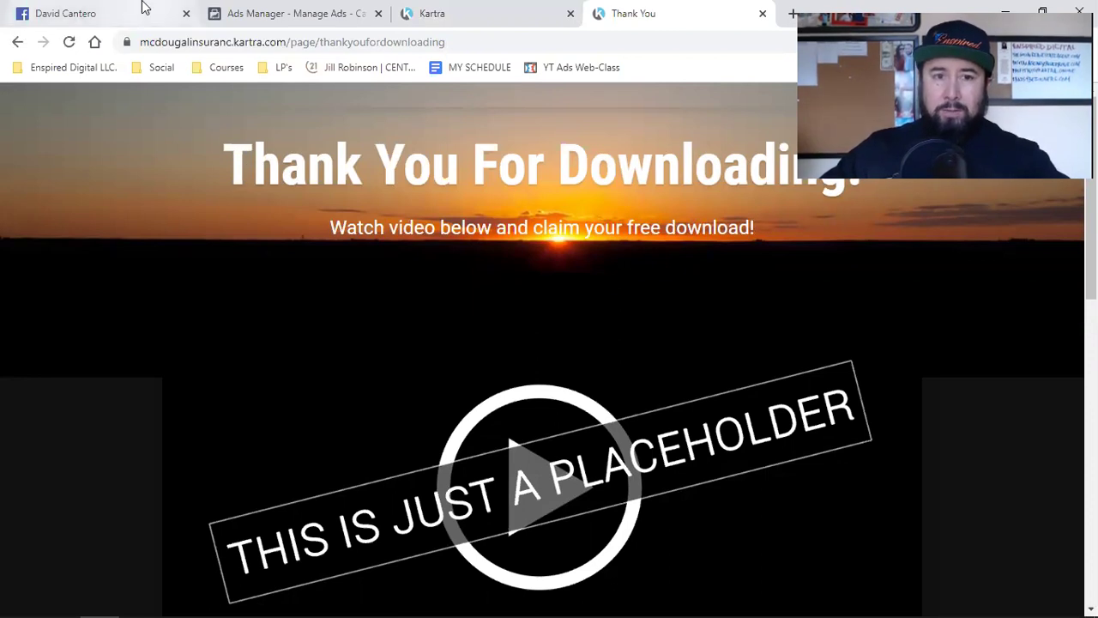
pyautogui.click(331, 42)
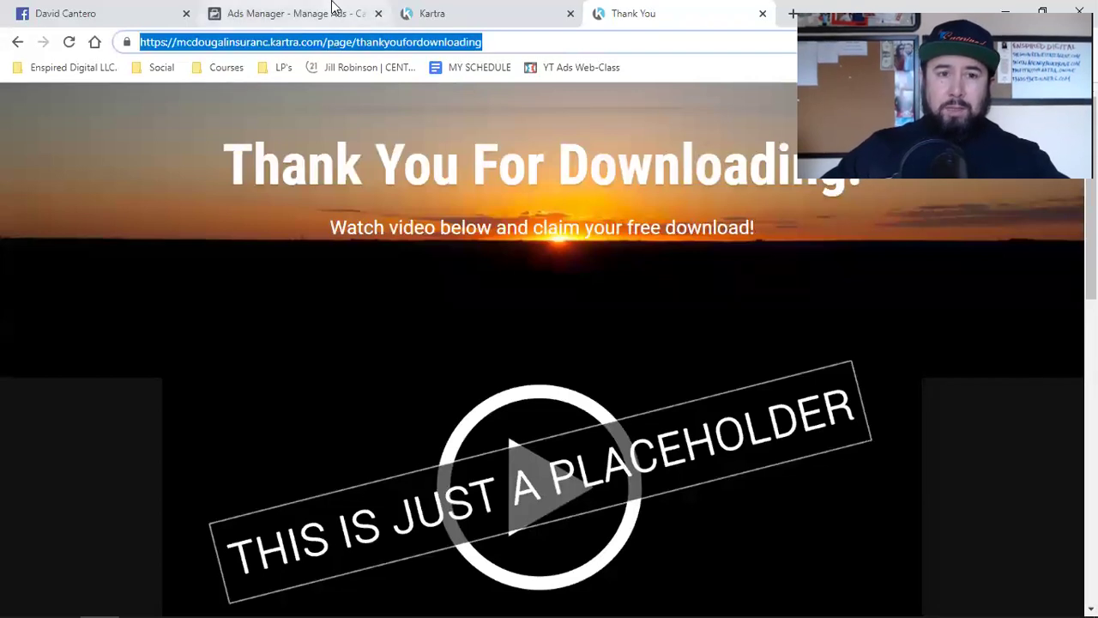
# Return to Ads Manager and go to Custom Conversions among all tools, discarding the unsaved campaign
pyautogui.click(335, 10)
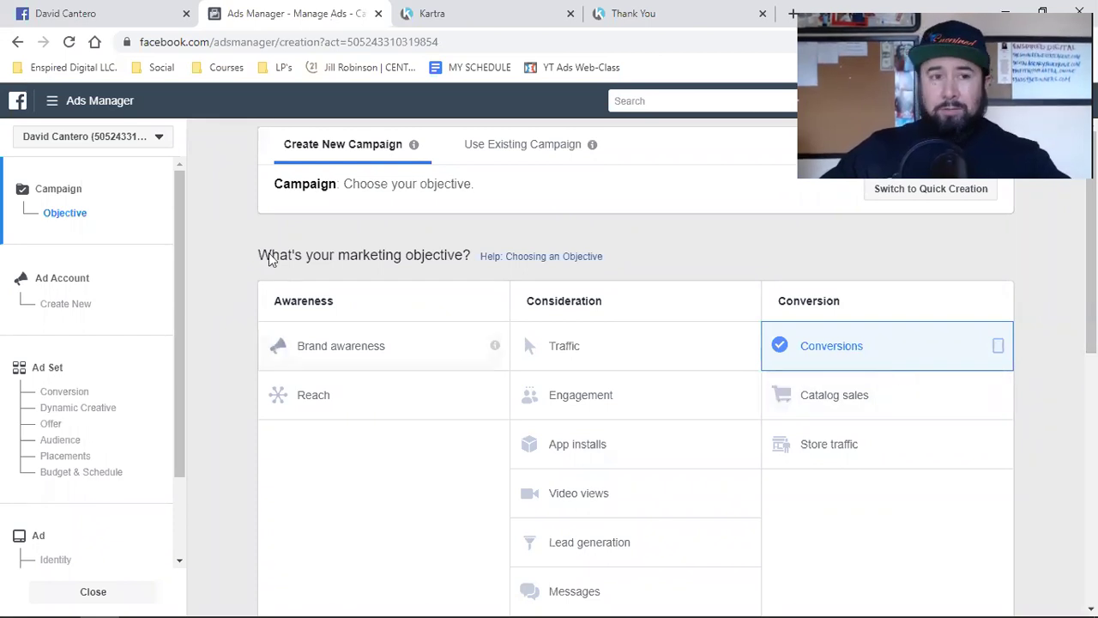
pyautogui.click(49, 105)
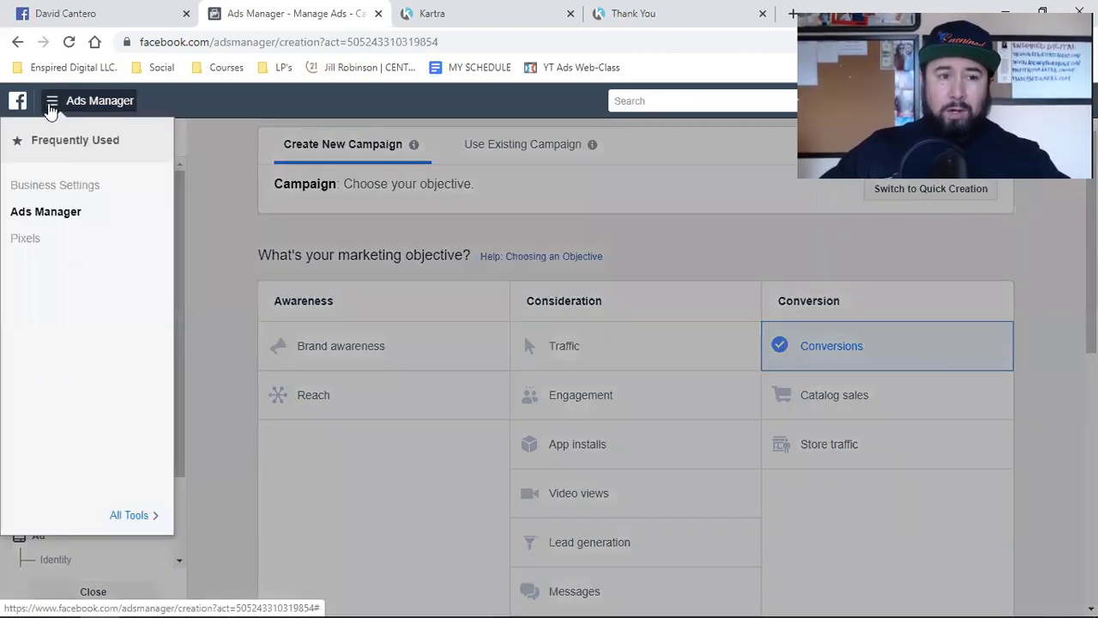
pyautogui.click(133, 514)
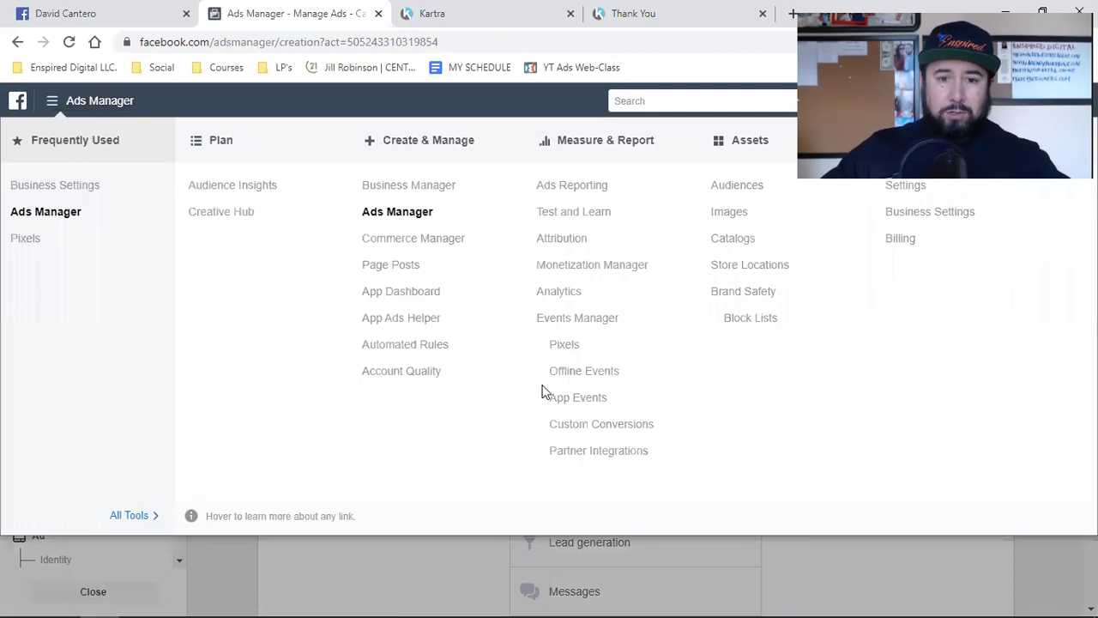
pyautogui.click(595, 431)
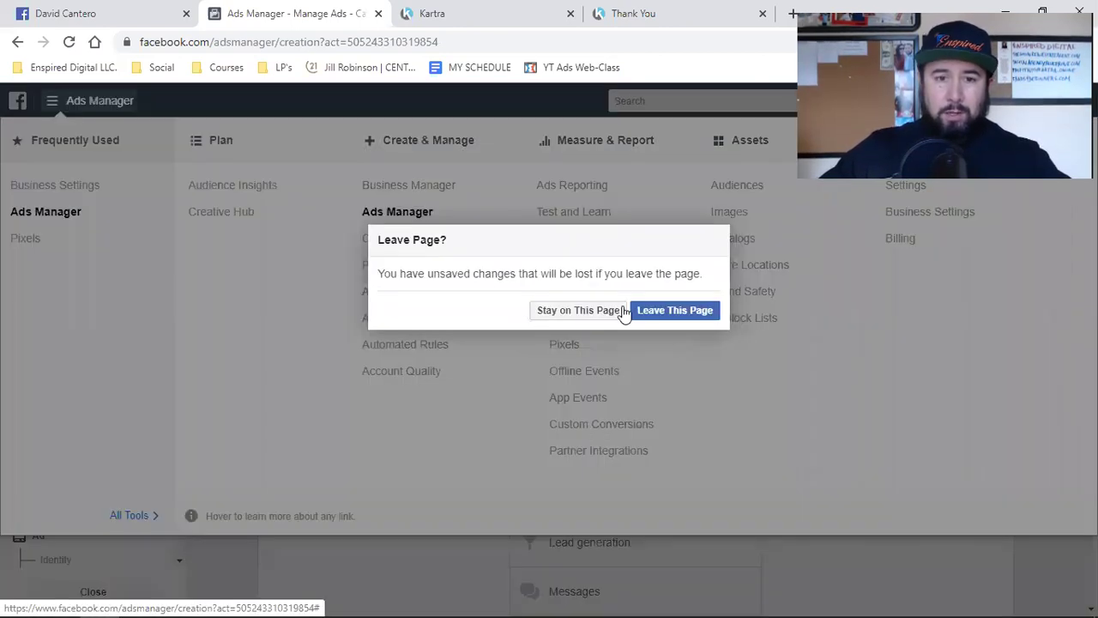
pyautogui.click(652, 312)
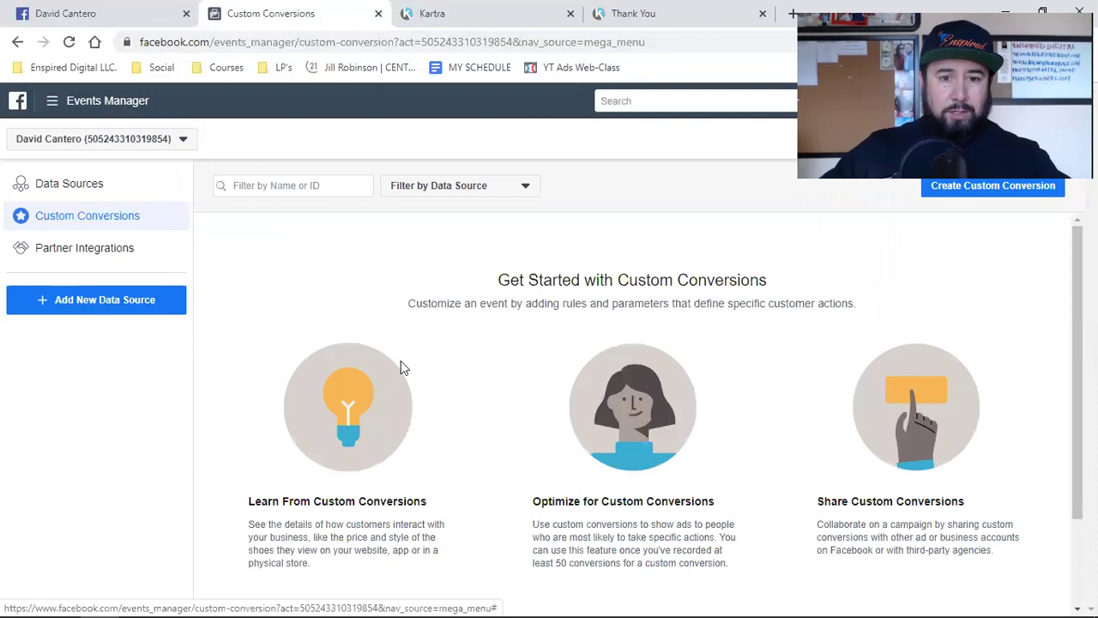
# Start a new custom conversion, then copy the full address of the open thank-you page from its browser tab
pyautogui.scroll(-2, 614, 429)
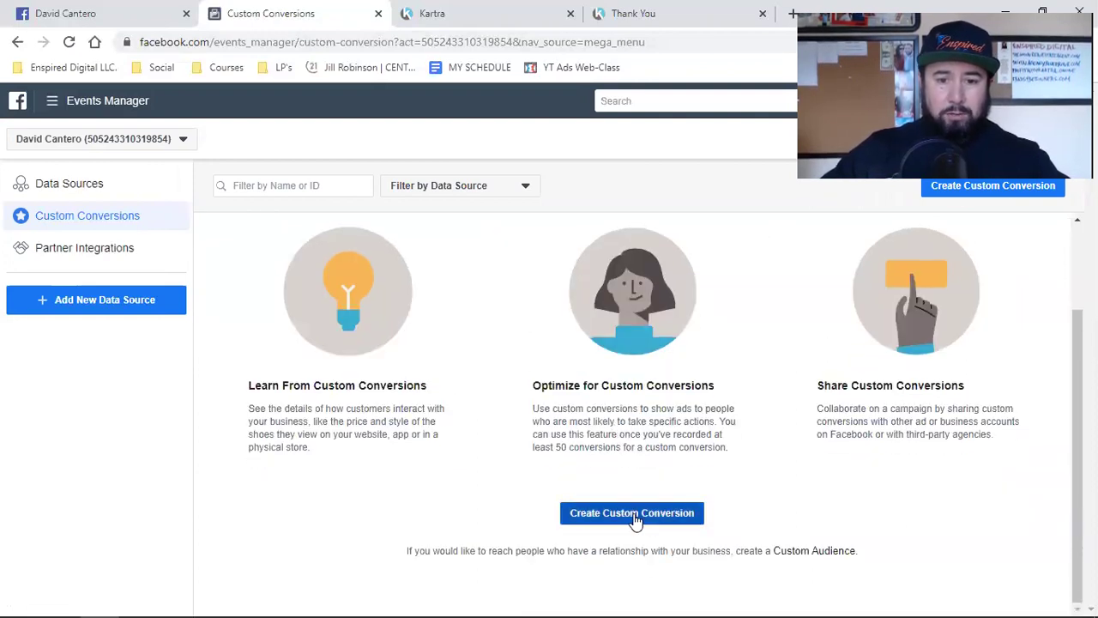
pyautogui.click(632, 519)
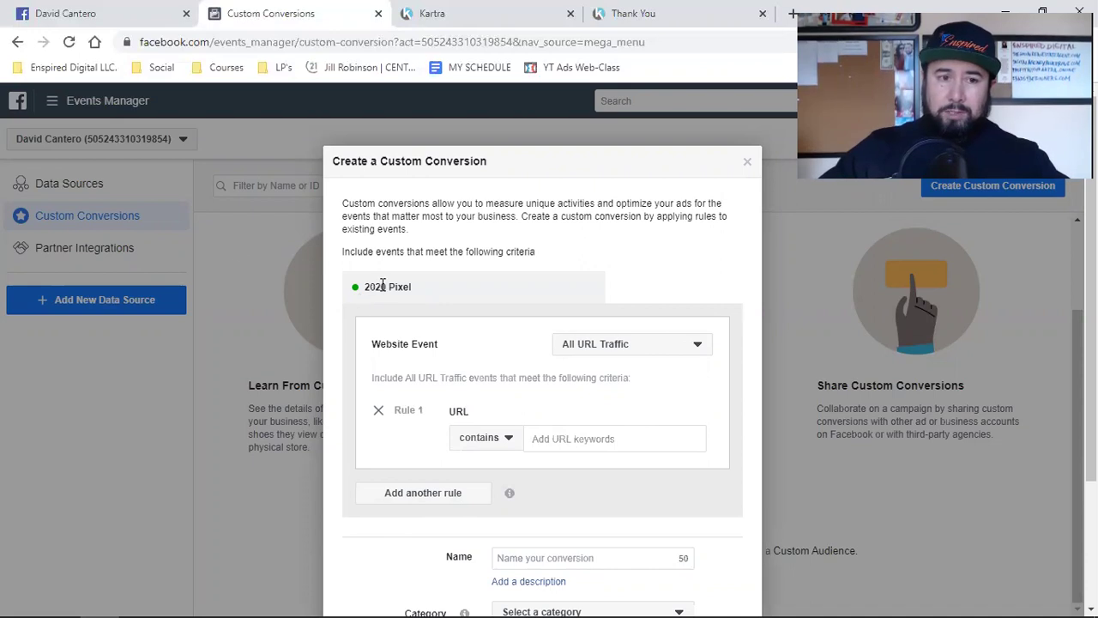
pyautogui.click(642, 11)
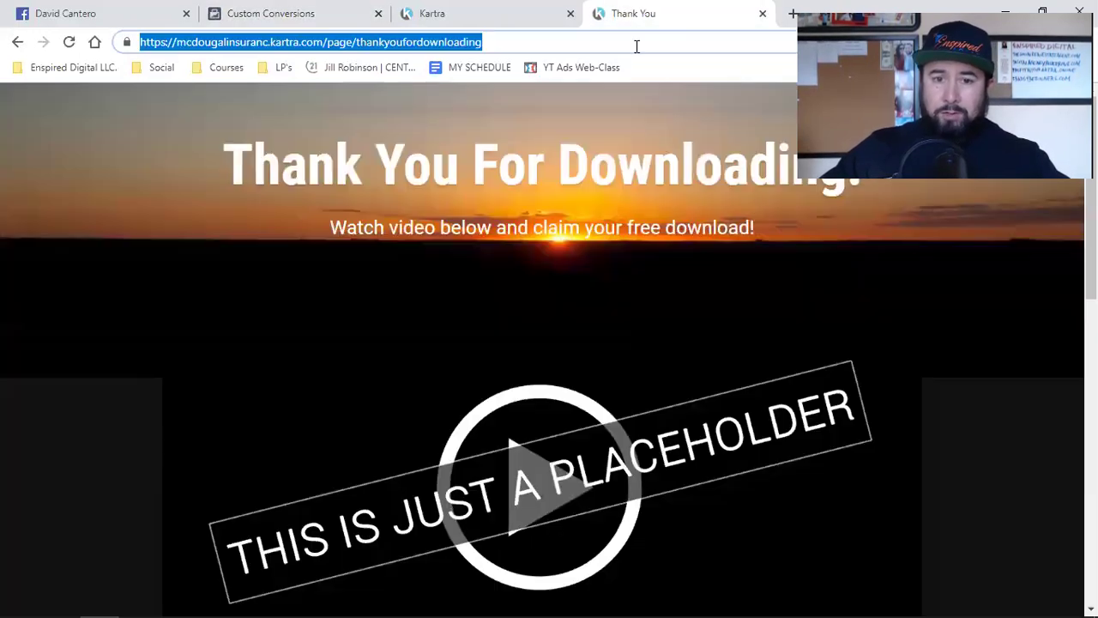
pyautogui.rightClick(280, 45)
pyautogui.click(315, 135)
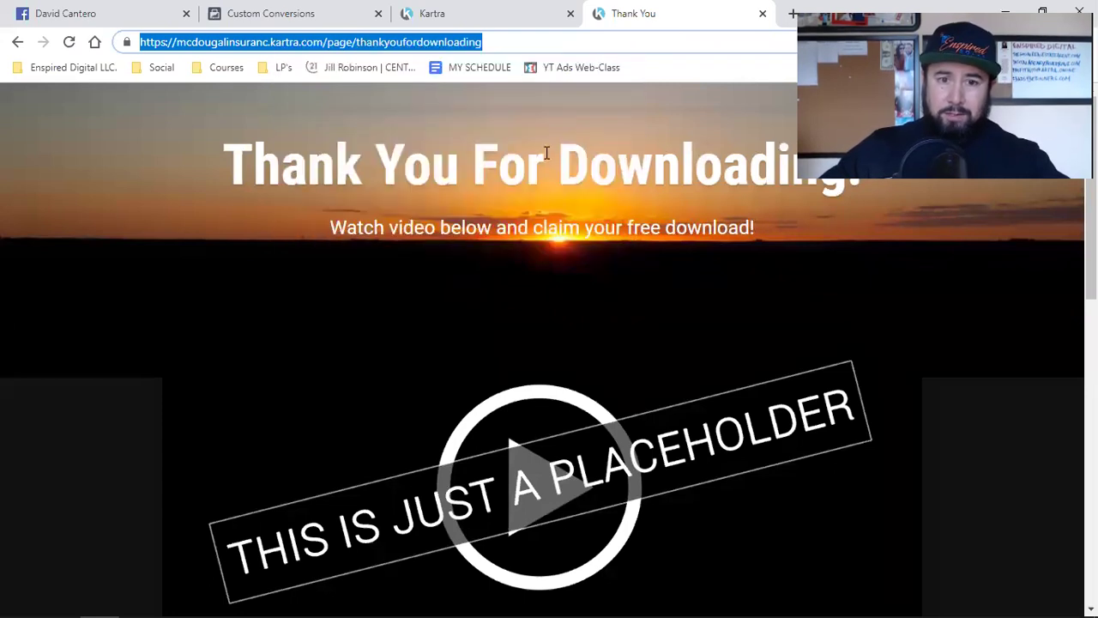
pyautogui.click(669, 184)
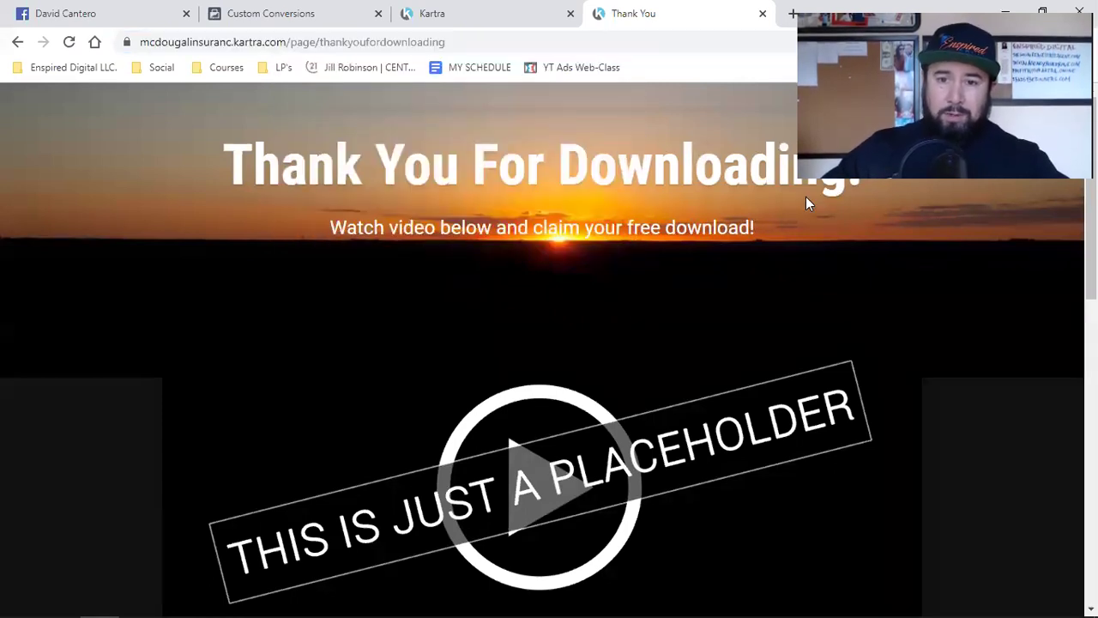
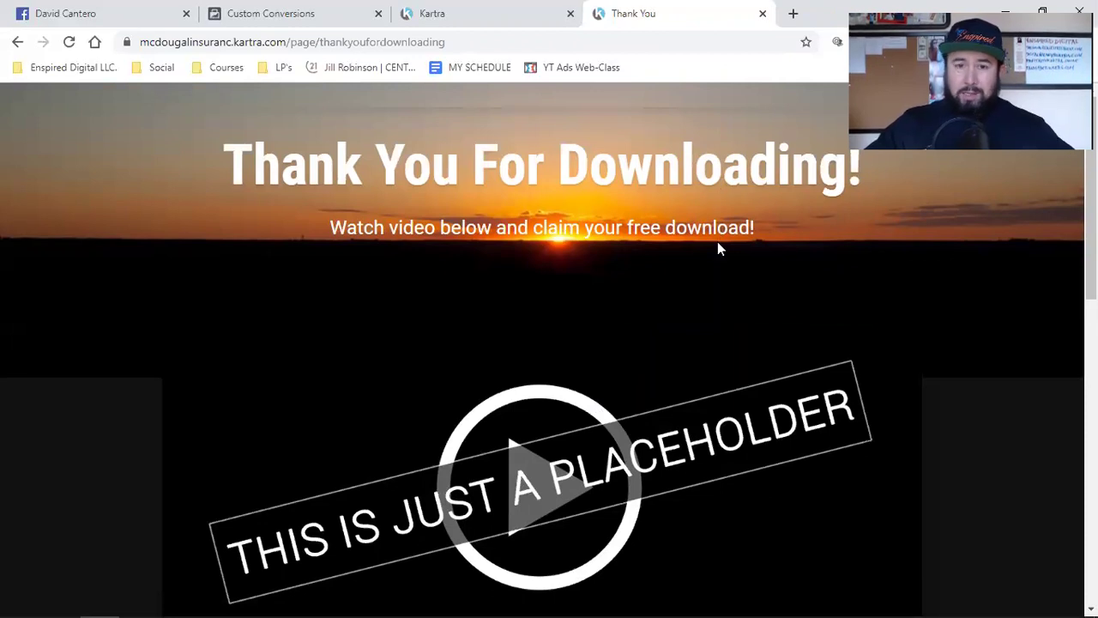
# Review the thank-you page's contents, open its free consultation scheduling link, and return to the thank-you page
pyautogui.scroll(-3, 563, 248)
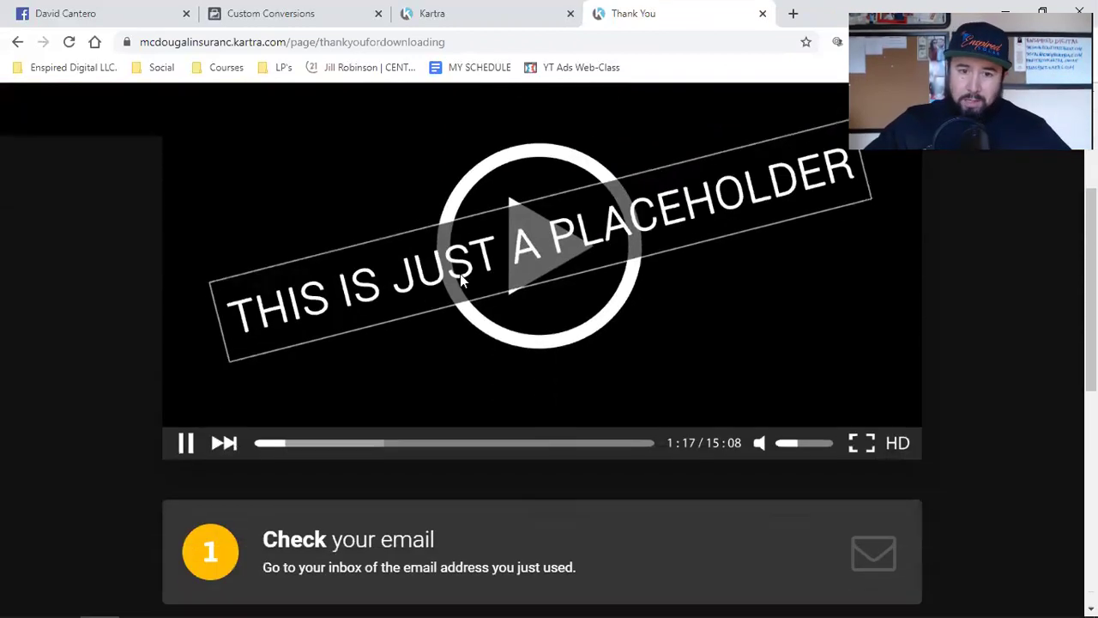
pyautogui.scroll(-6, 544, 271)
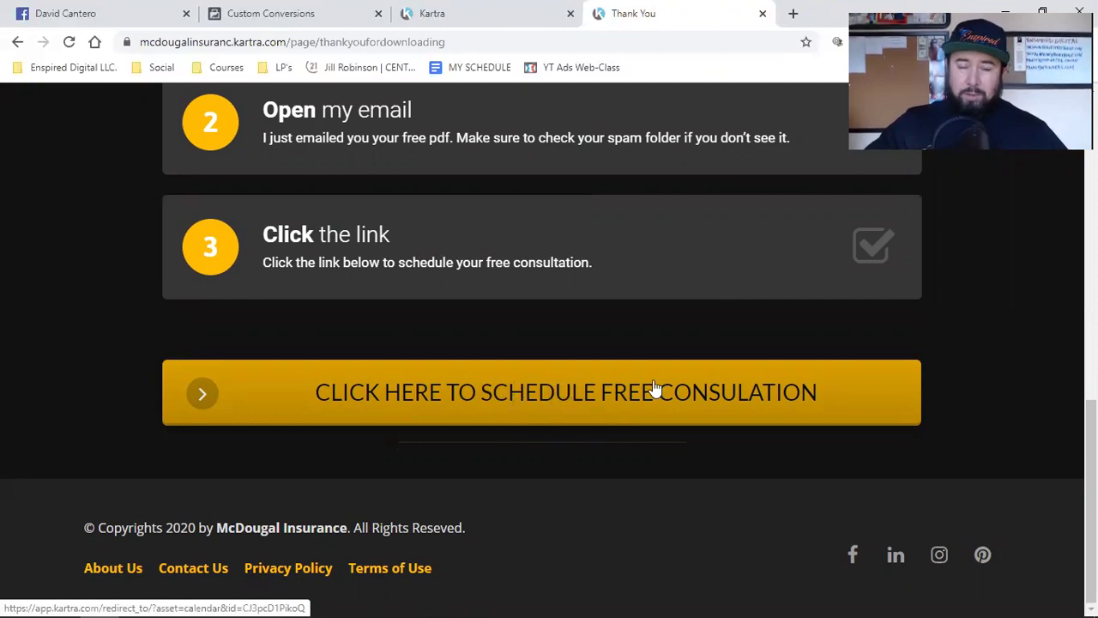
pyautogui.click(532, 390)
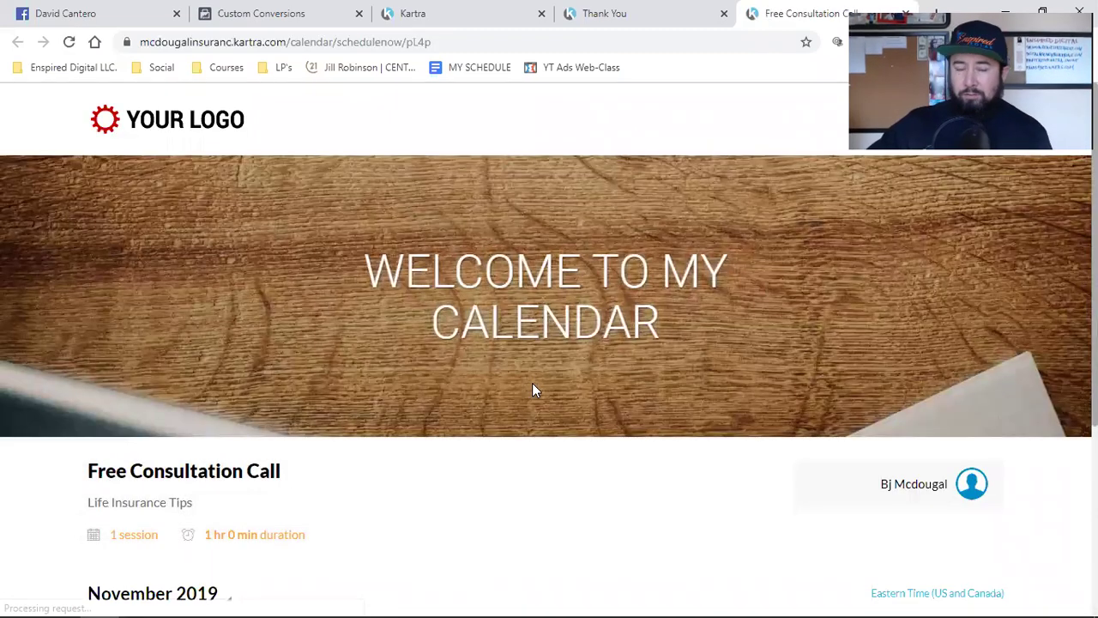
pyautogui.click(581, 12)
pyautogui.scroll(10, 420, 380)
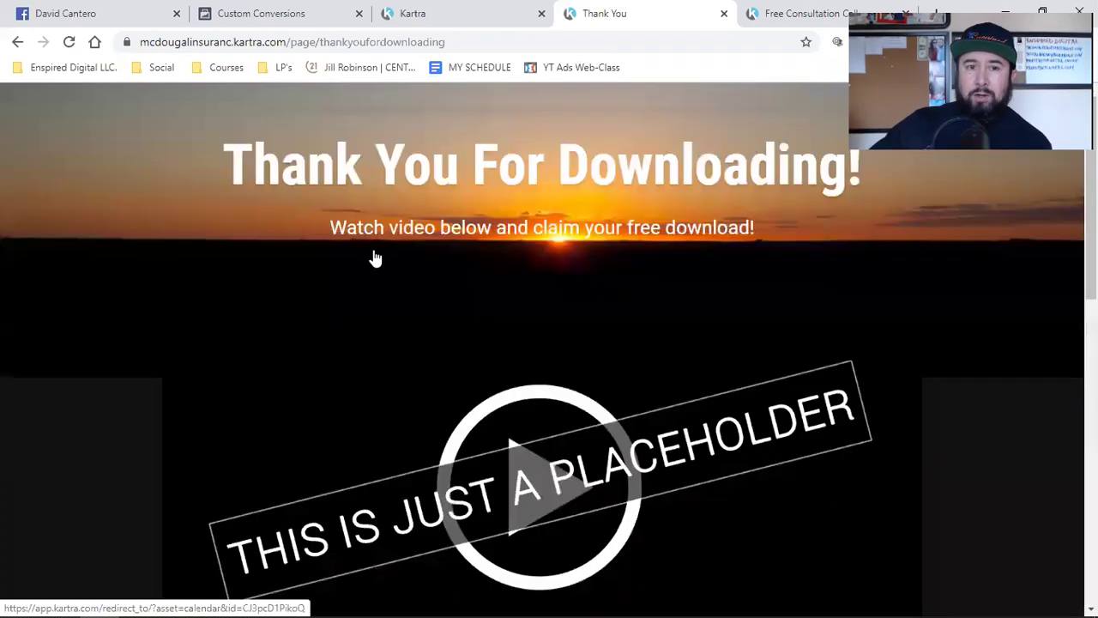
# Copy the thank-you page's full web address and return to the custom conversion form
pyautogui.doubleClick(344, 43)
pyautogui.click(344, 42)
pyautogui.rightClick(344, 42)
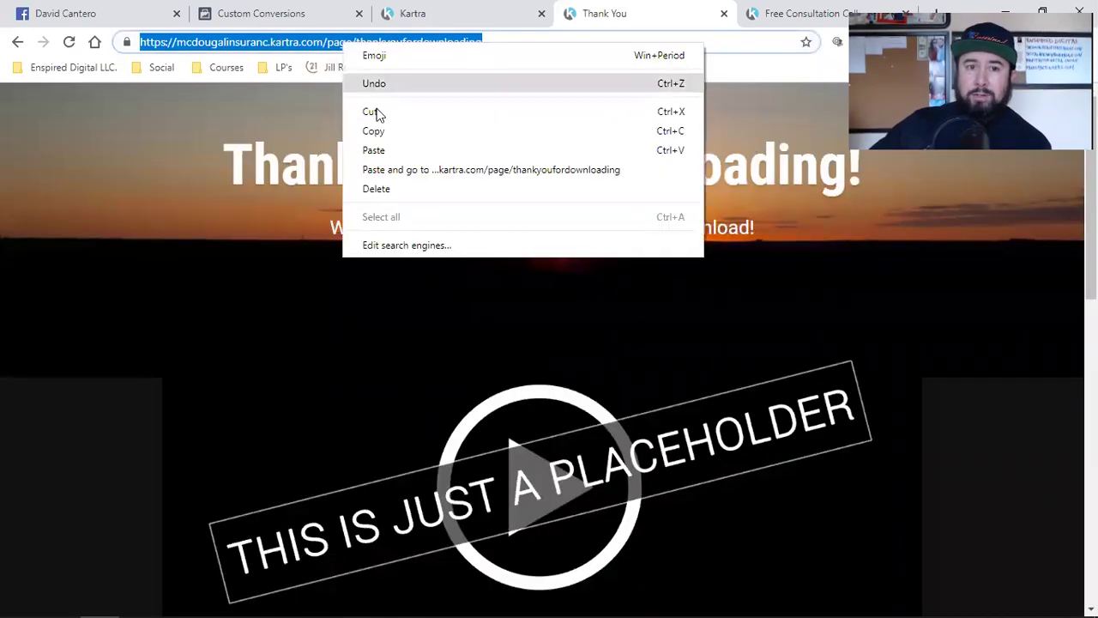
pyautogui.click(383, 134)
pyautogui.click(294, 10)
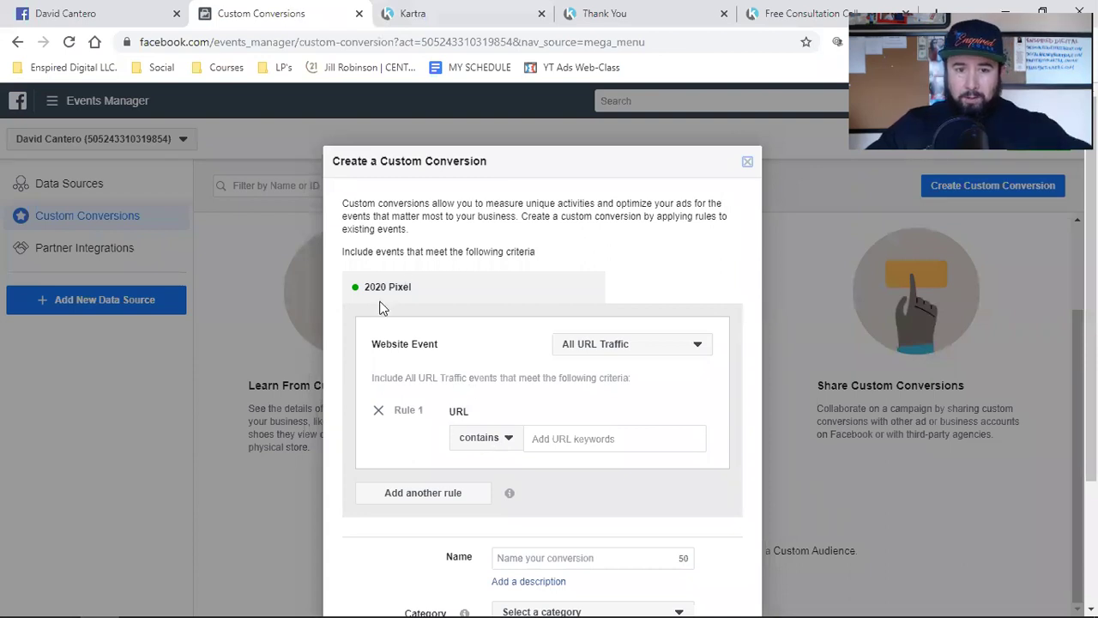
# Keep All URL Traffic as the website event and add the copied thank-you page address to the URL contains rule
pyautogui.click(613, 348)
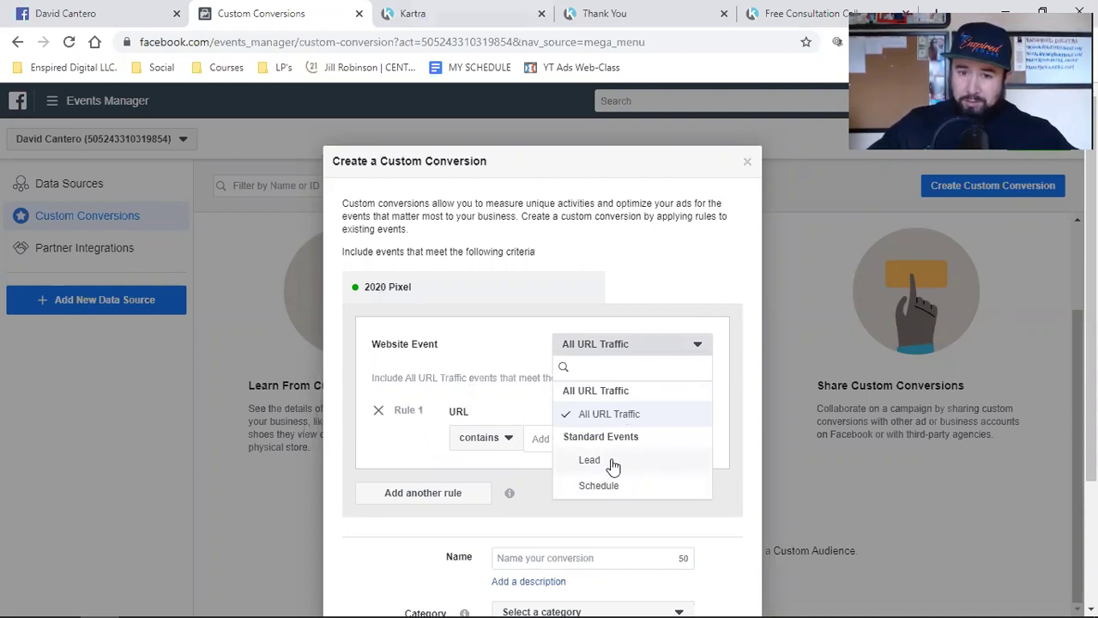
pyautogui.click(413, 470)
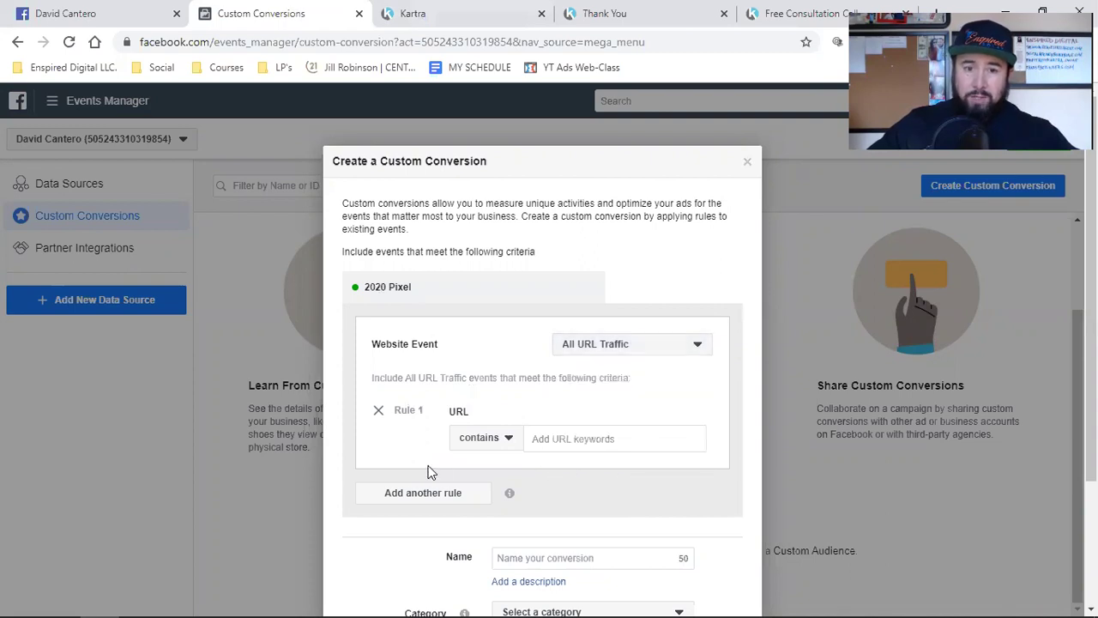
pyautogui.click(598, 439)
pyautogui.hotkey('ctrl', 'v')
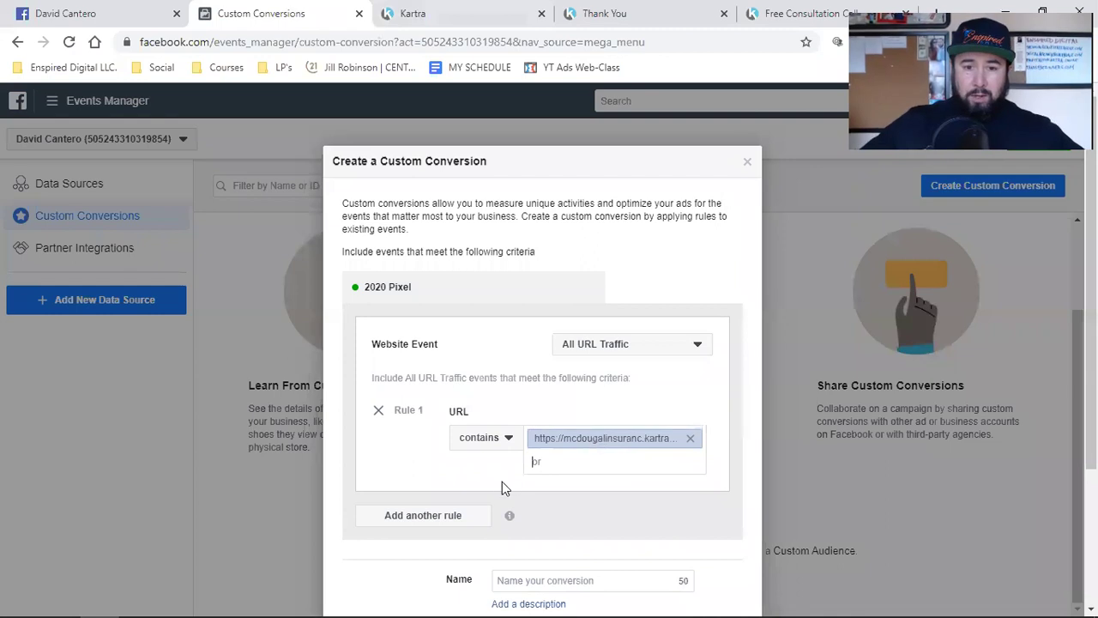
# Name the custom conversion "Free Download Opt-Ins"
pyautogui.scroll(-1, 489, 491)
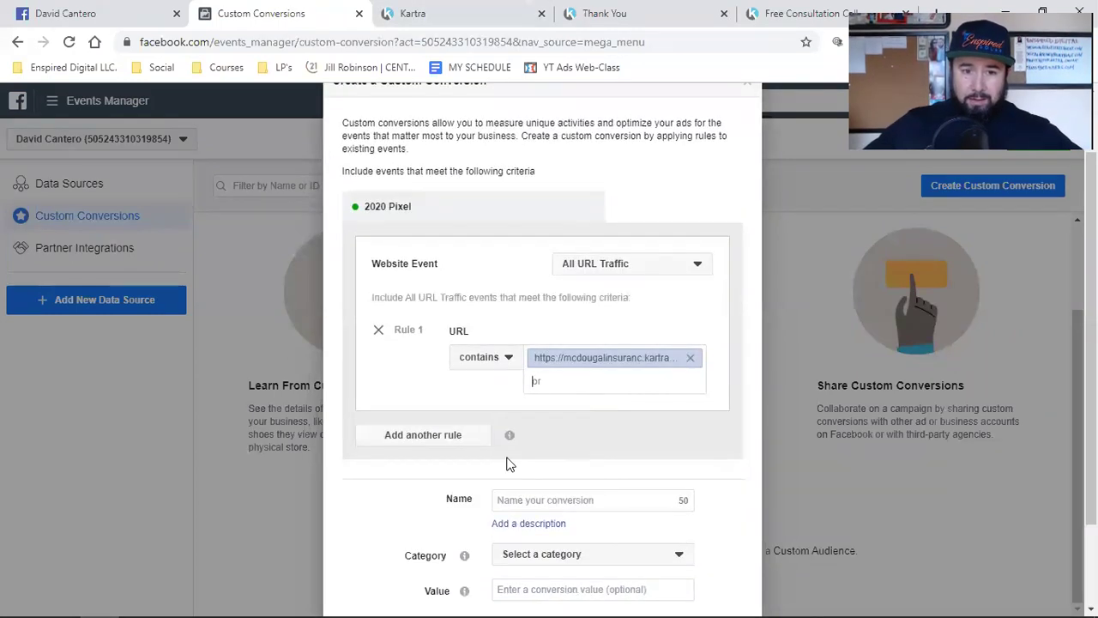
pyautogui.scroll(-1, 485, 477)
pyautogui.scroll(-1, 390, 420)
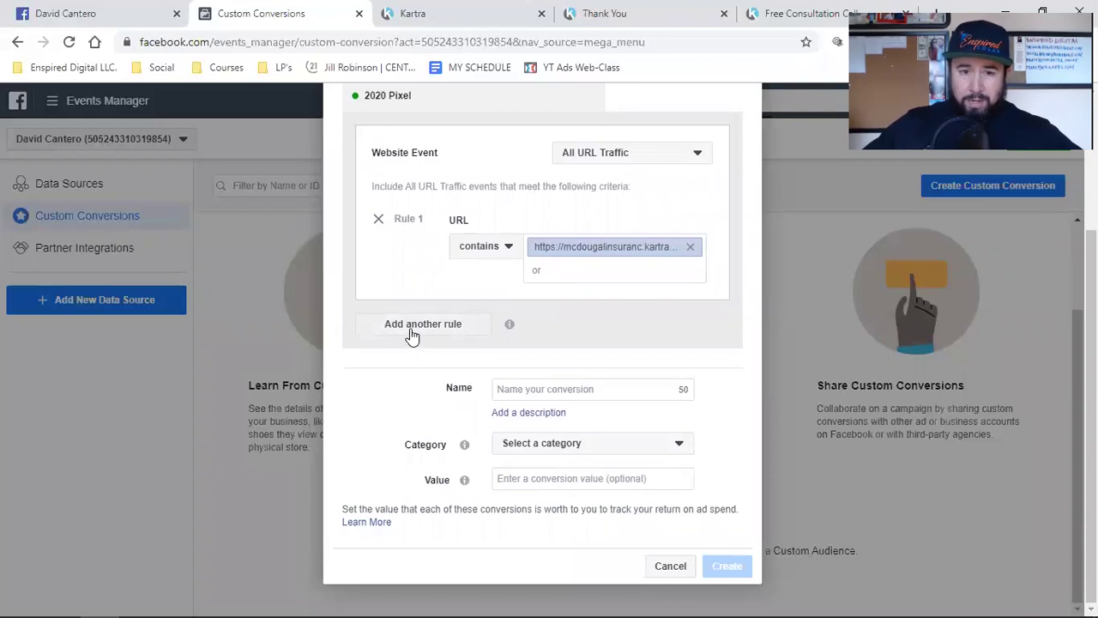
pyautogui.click(559, 386)
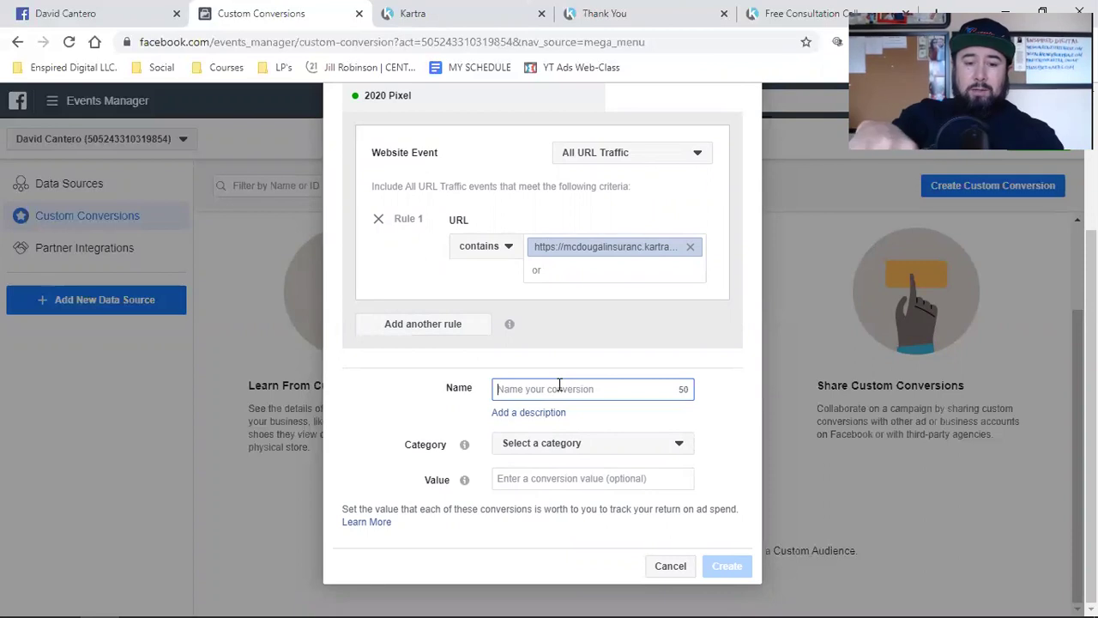
pyautogui.write('Free')
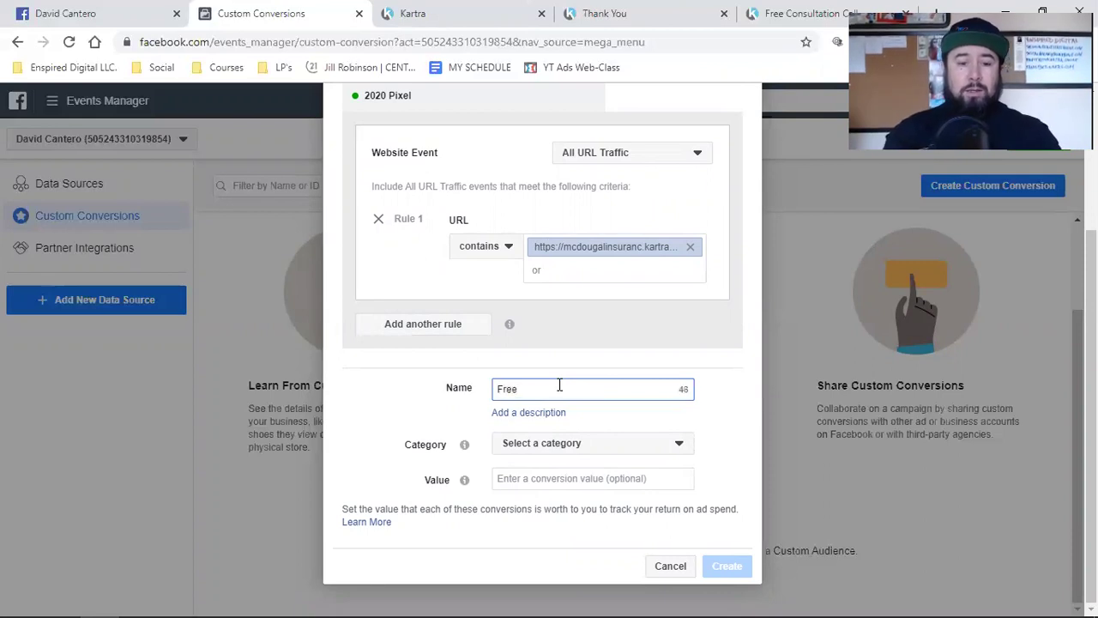
pyautogui.write(' Download Opt-Ins')
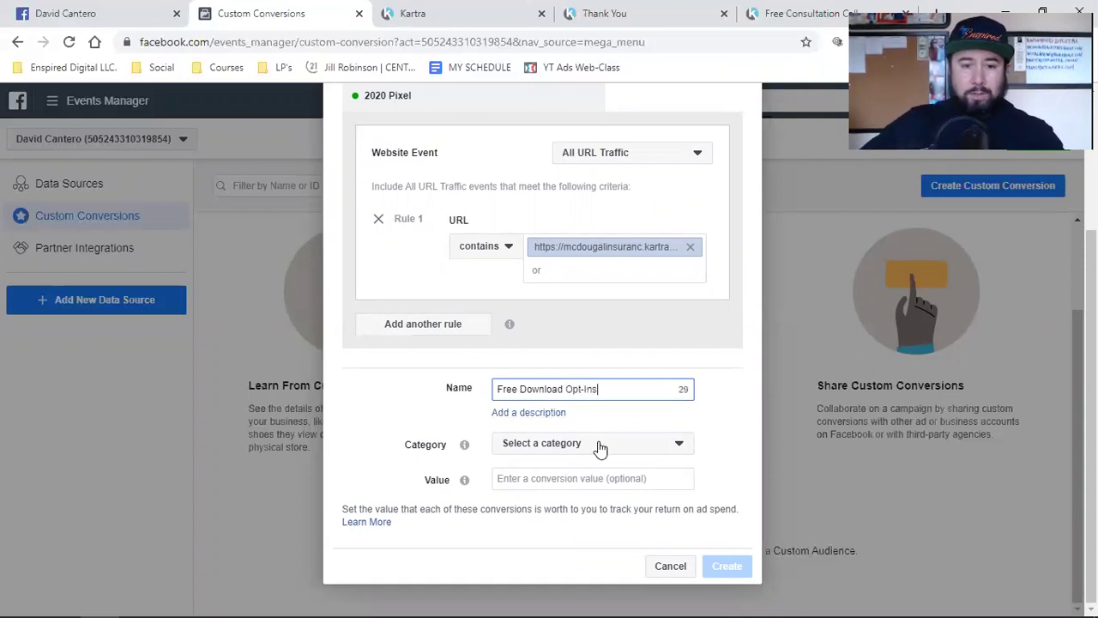
# Set the conversion's category to Lead, create the custom conversion, and close its confirmation and overview
pyautogui.click(566, 452)
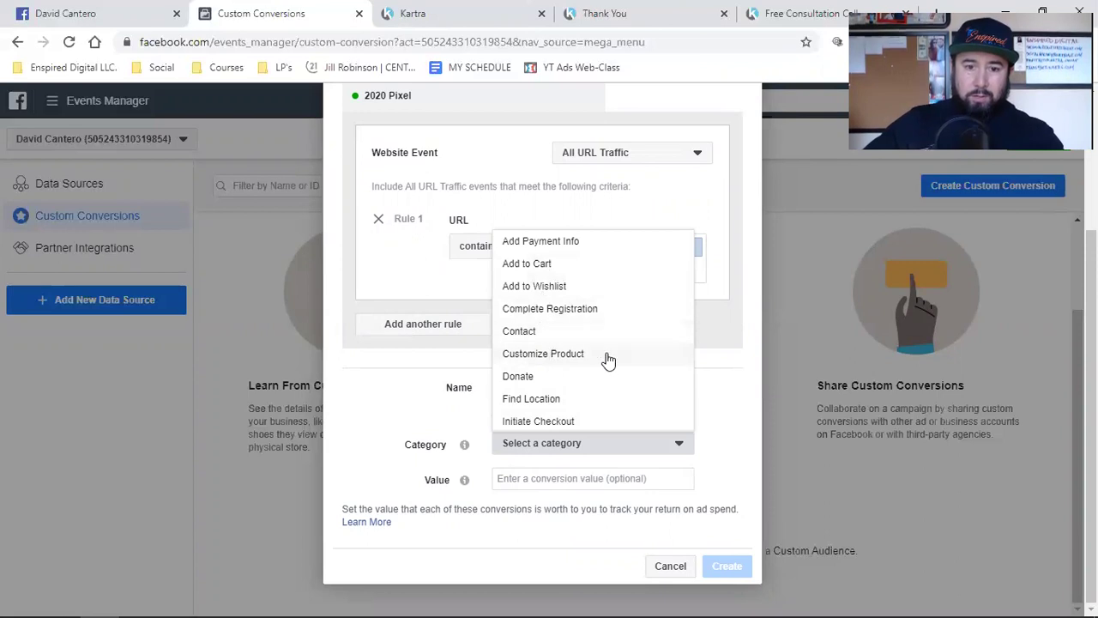
pyautogui.scroll(-1, 588, 399)
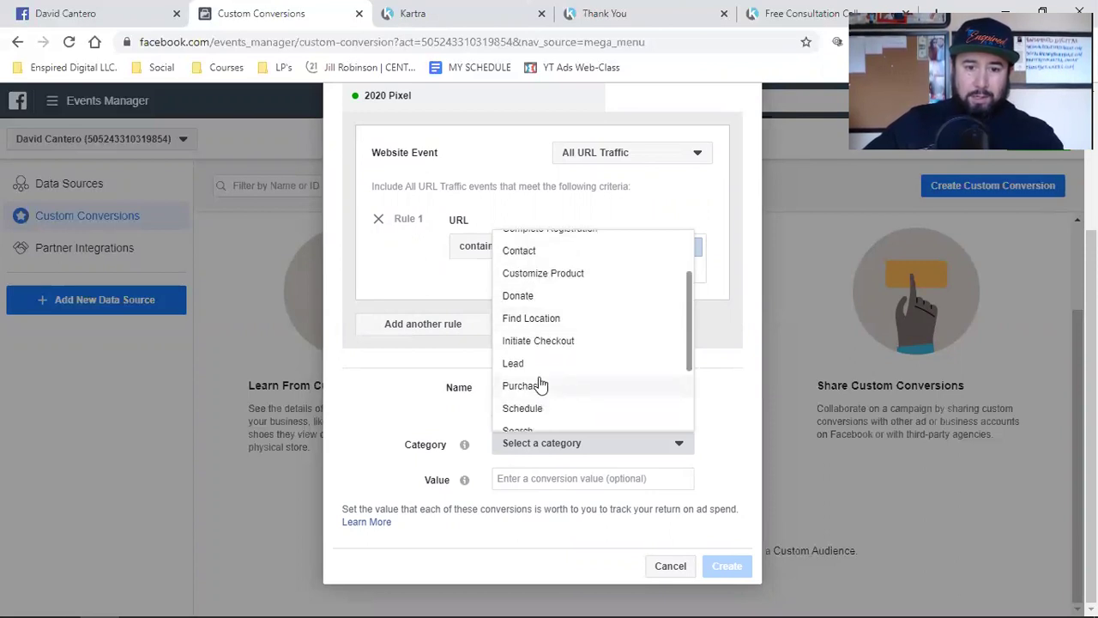
pyautogui.click(515, 363)
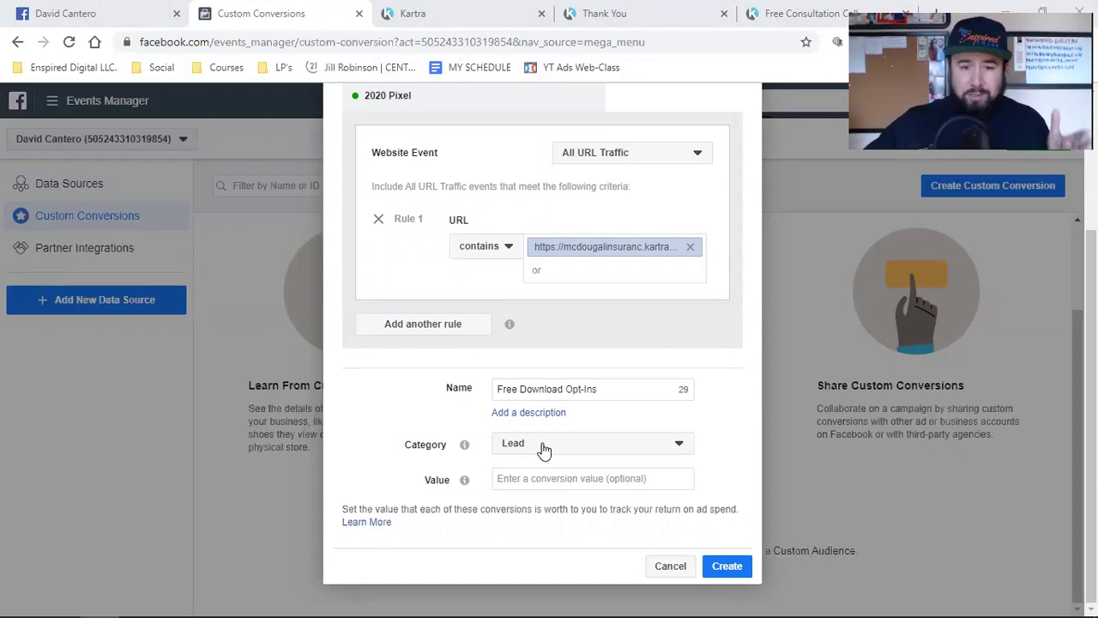
pyautogui.click(721, 567)
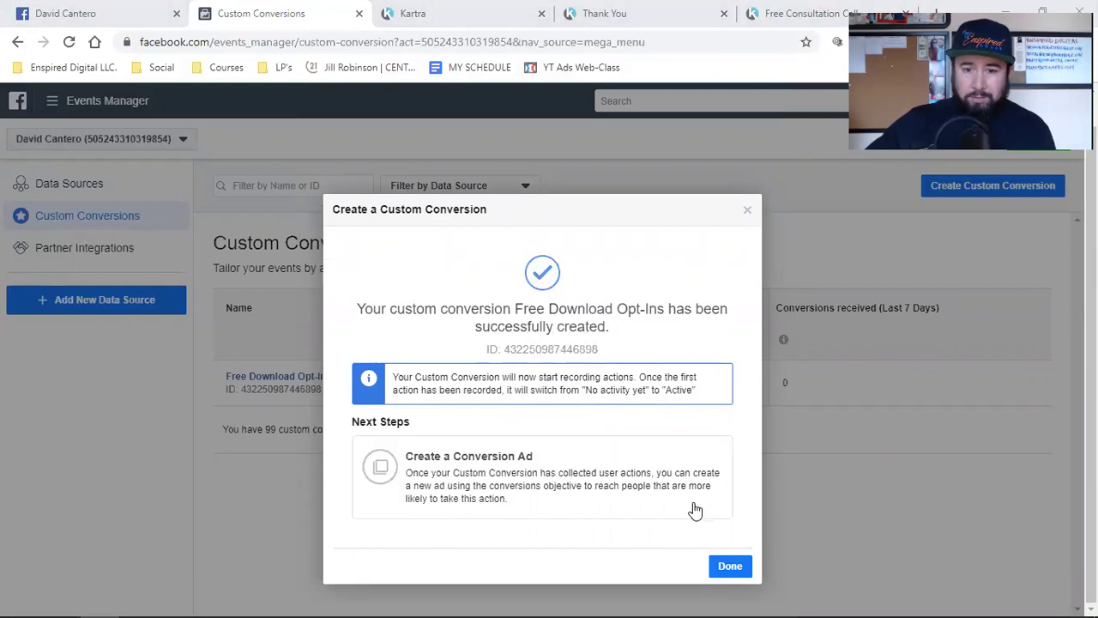
pyautogui.click(730, 568)
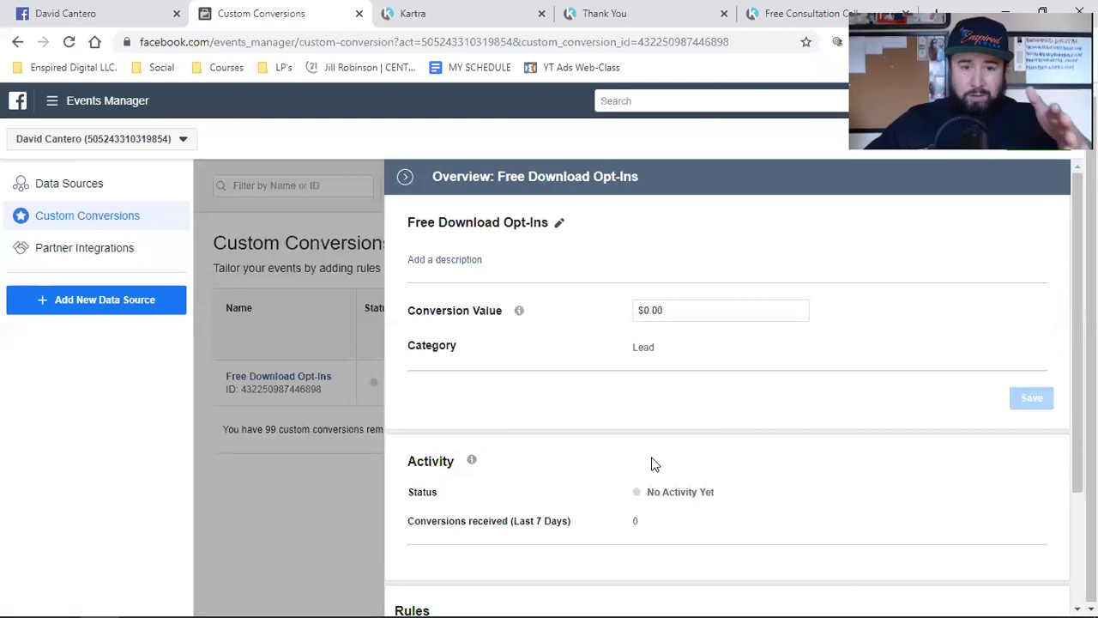
pyautogui.click(405, 177)
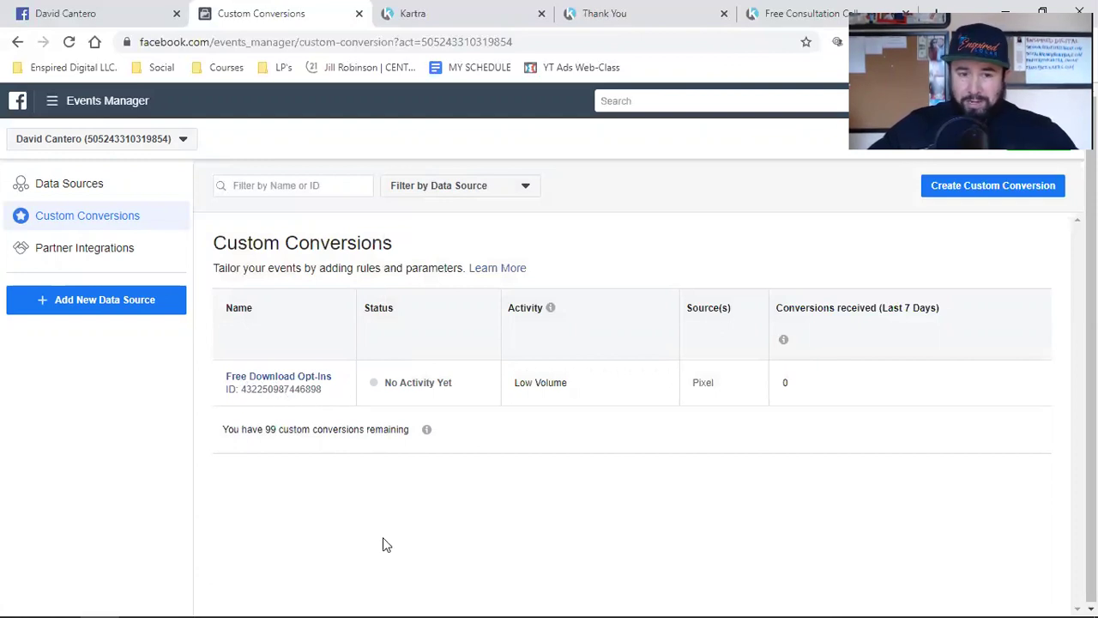
# Go back to Ads Manager and create a new campaign with the Conversions objective
pyautogui.click(49, 102)
pyautogui.click(40, 218)
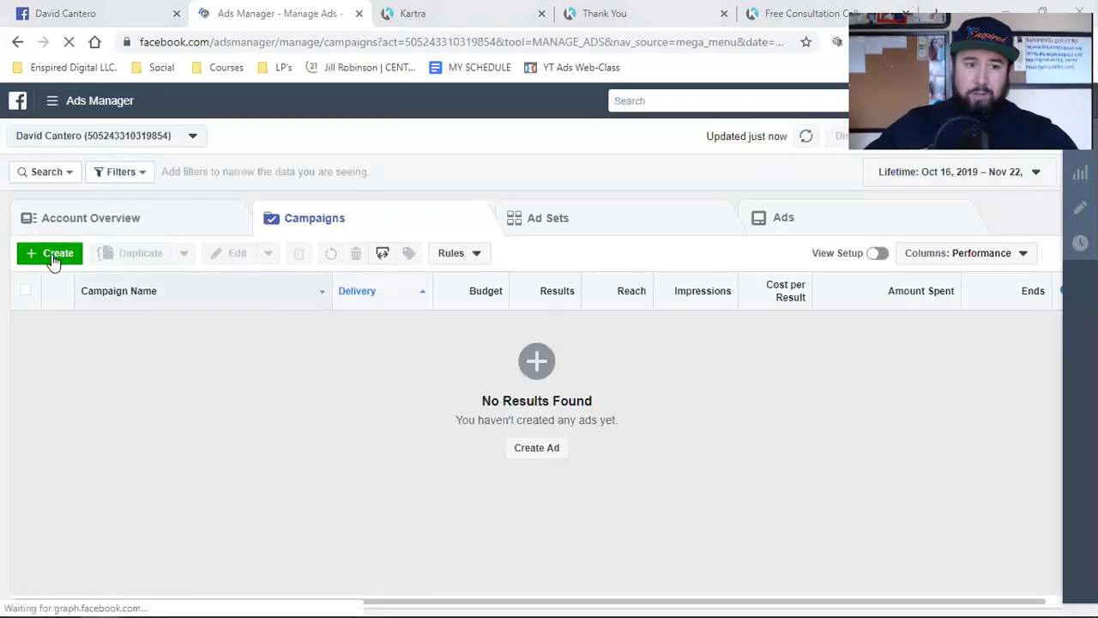
pyautogui.click(49, 257)
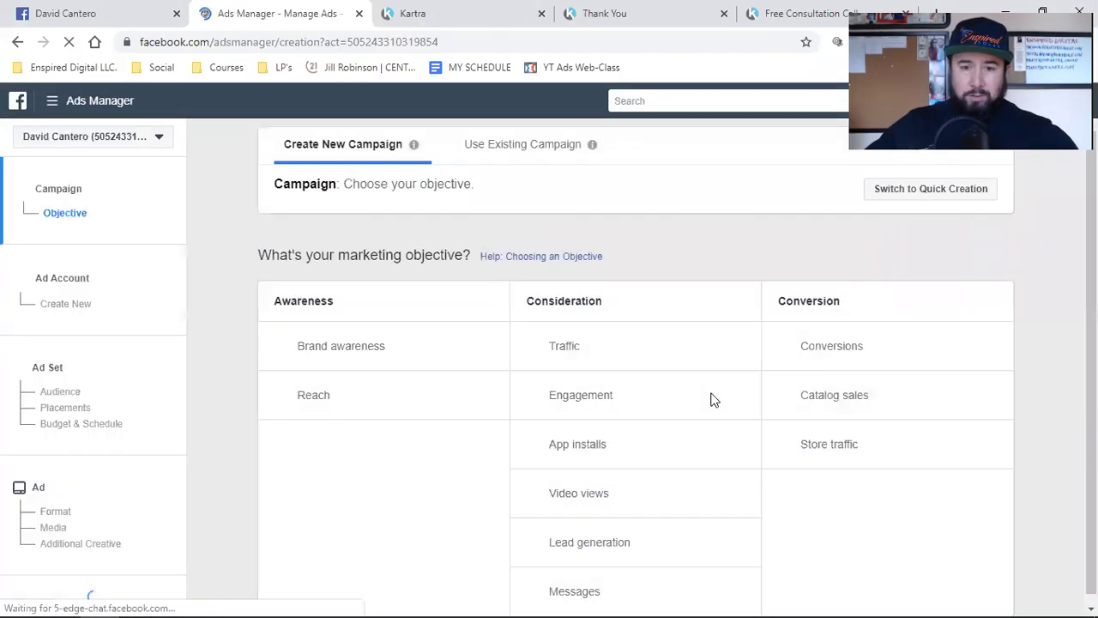
pyautogui.click(858, 348)
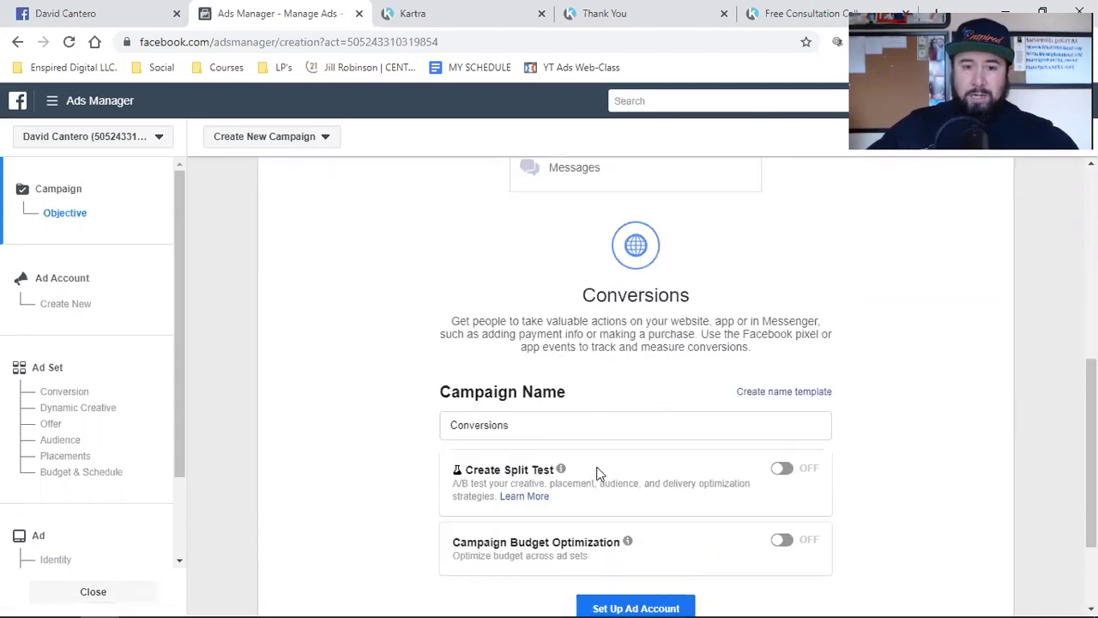
# Name the campaign "Conversions - CUSTOM CONV (FreeDownloadOptIns)"
pyautogui.click(528, 424)
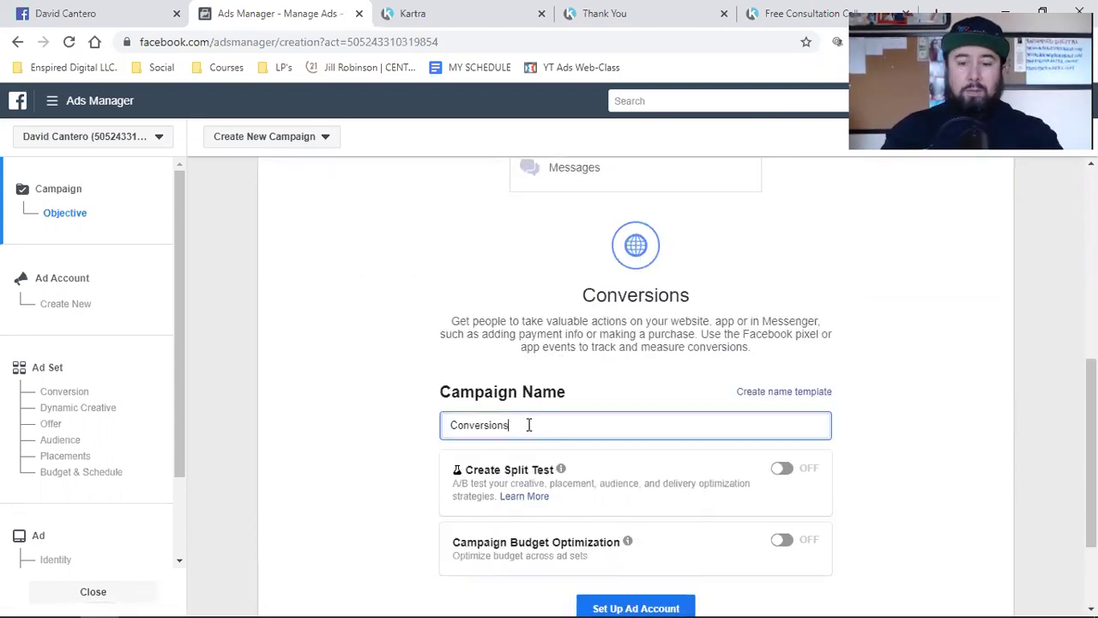
pyautogui.write('- CUS')
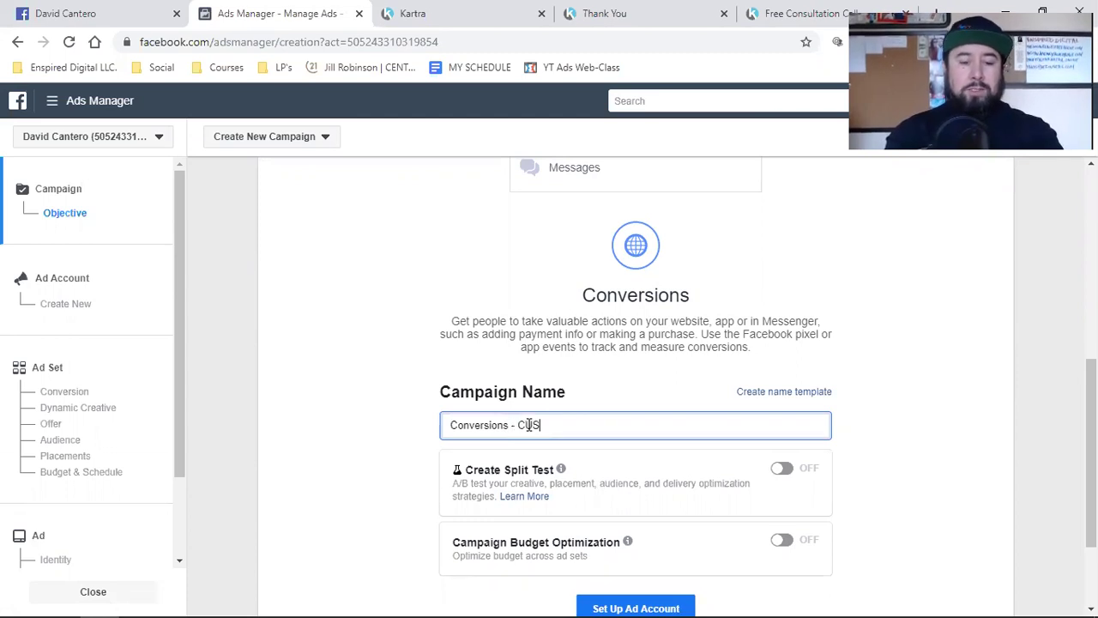
pyautogui.write('TOM')
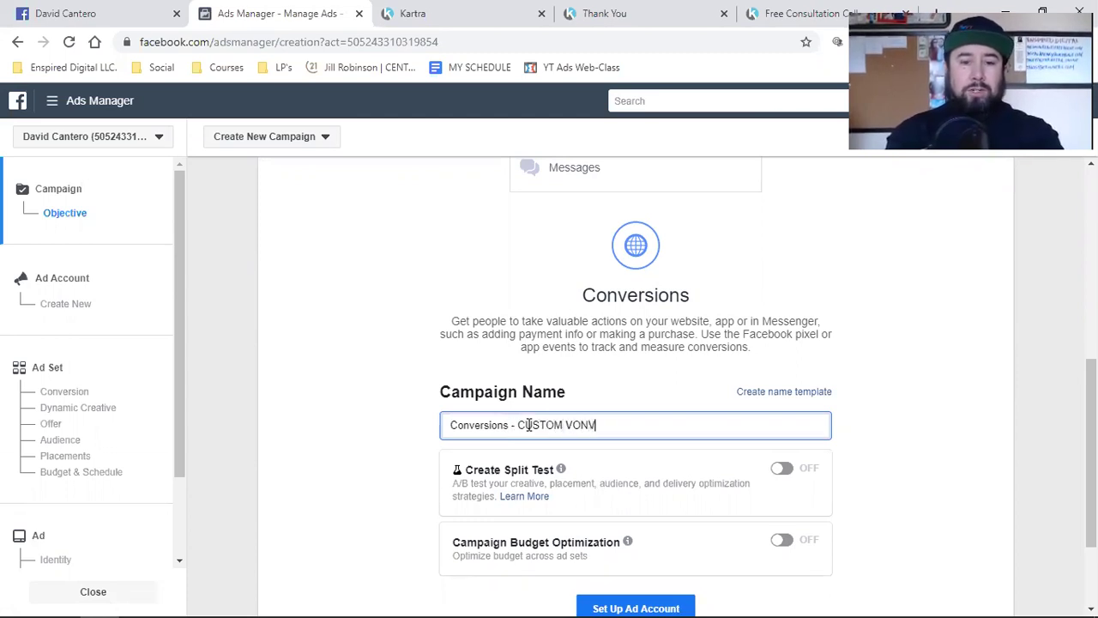
pyautogui.write(' VON')
pyautogui.press('BackSpace')
pyautogui.press('BackSpace')
pyautogui.press('BackSpace')
pyautogui.write('CO')
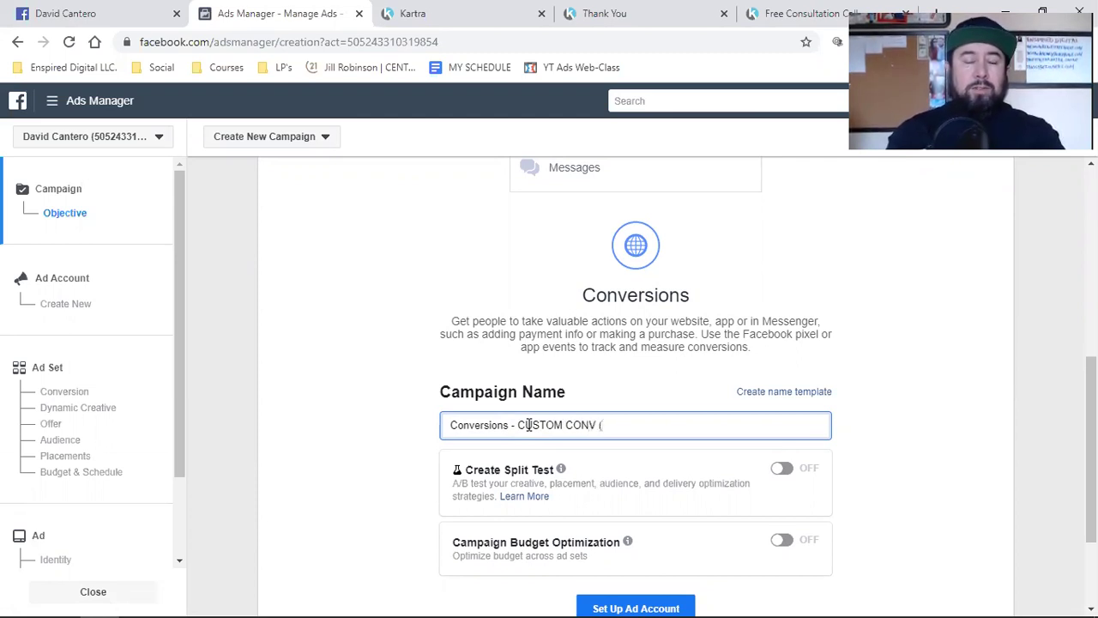
pyautogui.write('NV (FreeDownloadOpt')
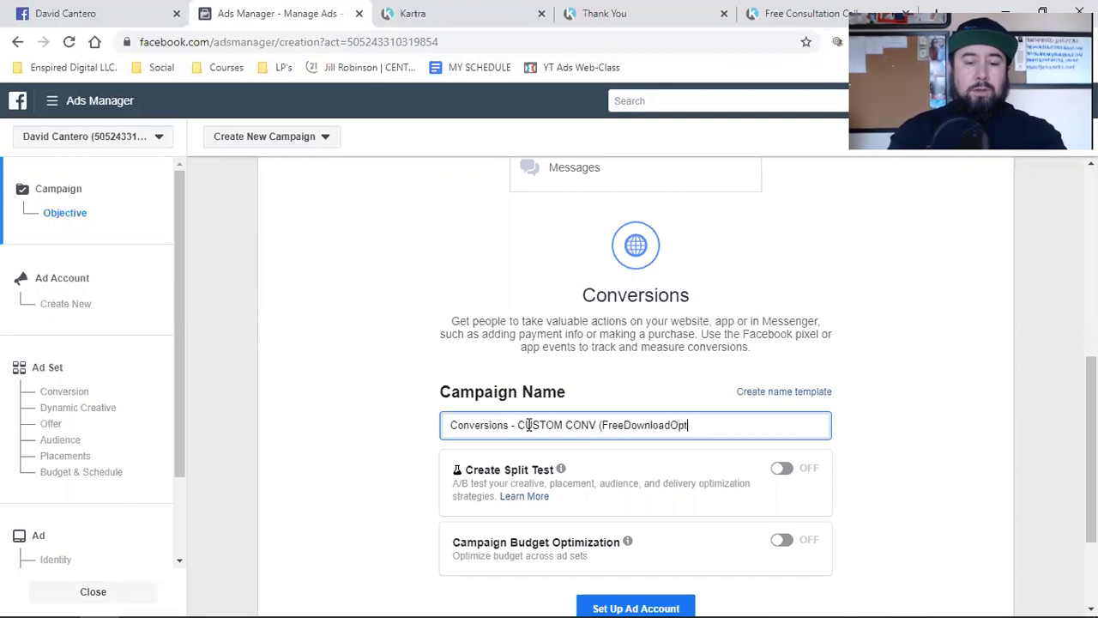
pyautogui.write('Ins')
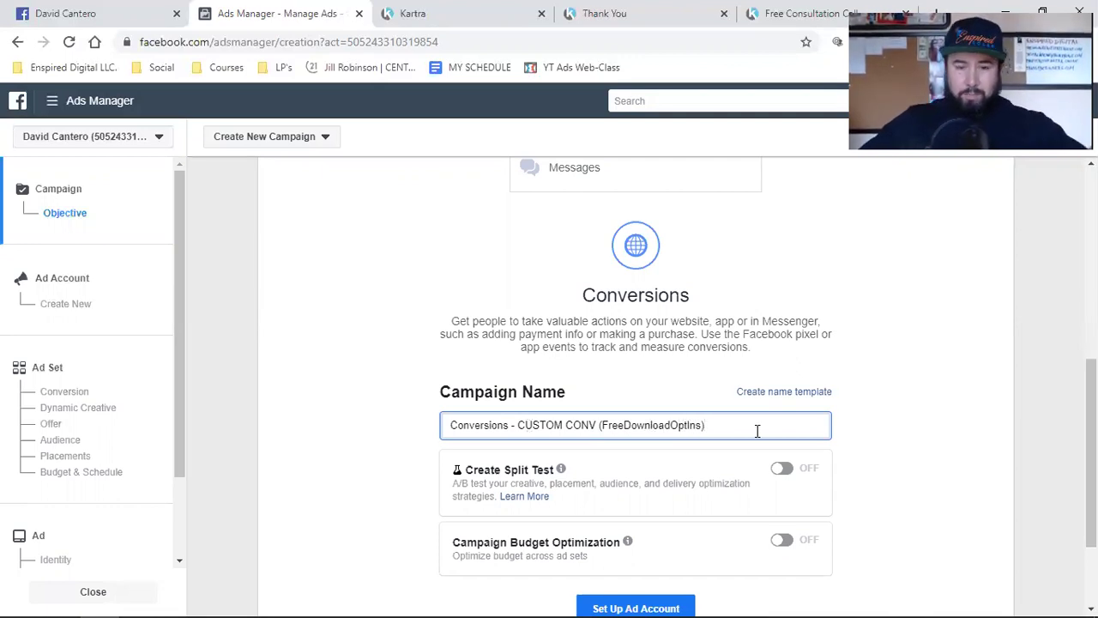
# Continue from the campaign objective through the ad account setup with its default settings to the ad set
pyautogui.scroll(-1, 934, 449)
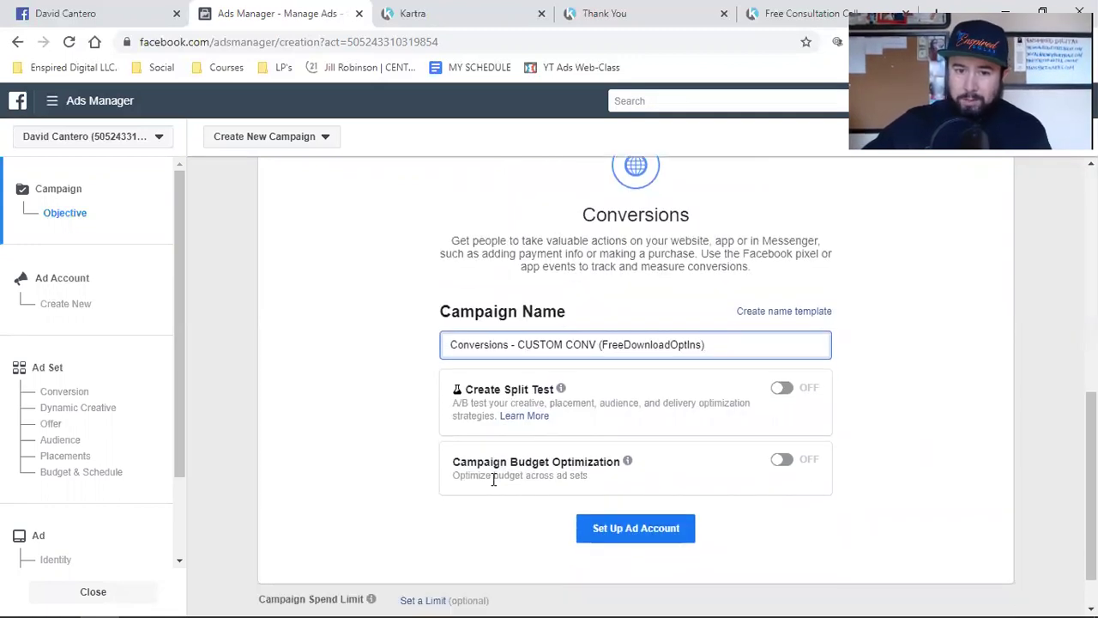
pyautogui.click(610, 532)
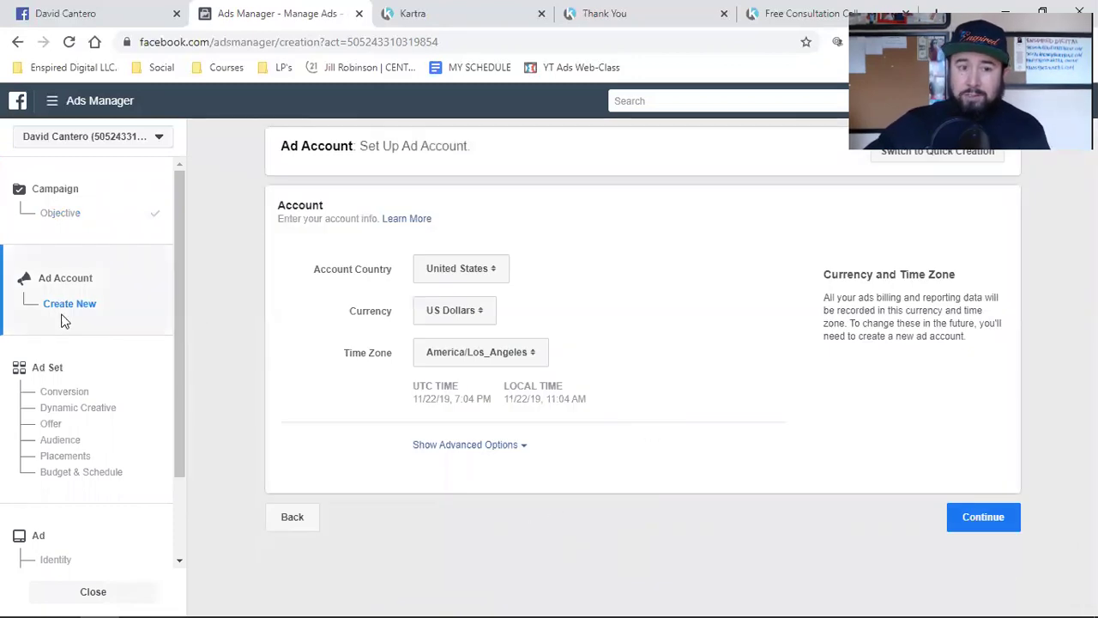
pyautogui.click(984, 526)
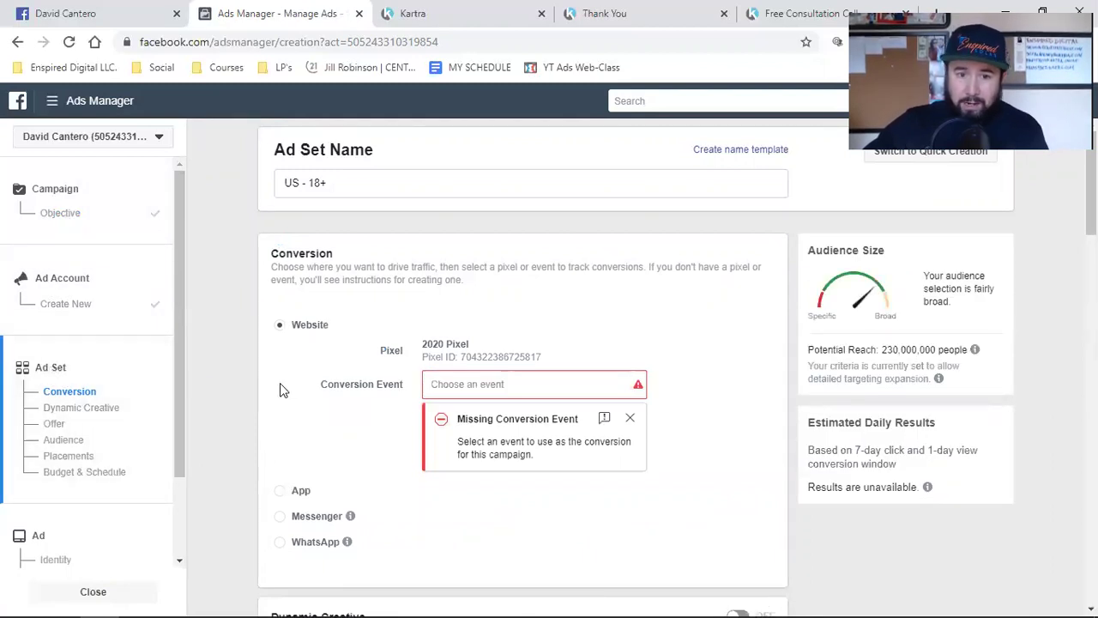
# Look through the ad set's conversion events for Free Download Opt-Ins and view its details without selecting it
pyautogui.scroll(-1, 283, 382)
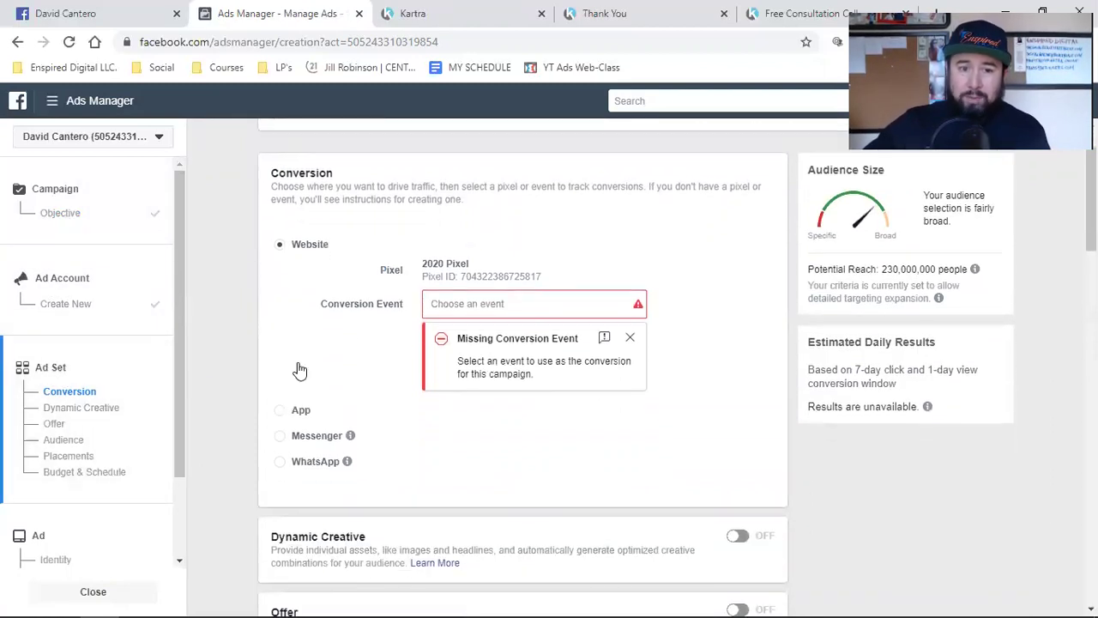
pyautogui.click(491, 305)
pyautogui.scroll(-4, 517, 464)
pyautogui.scroll(-5, 563, 439)
pyautogui.scroll(-5, 563, 439)
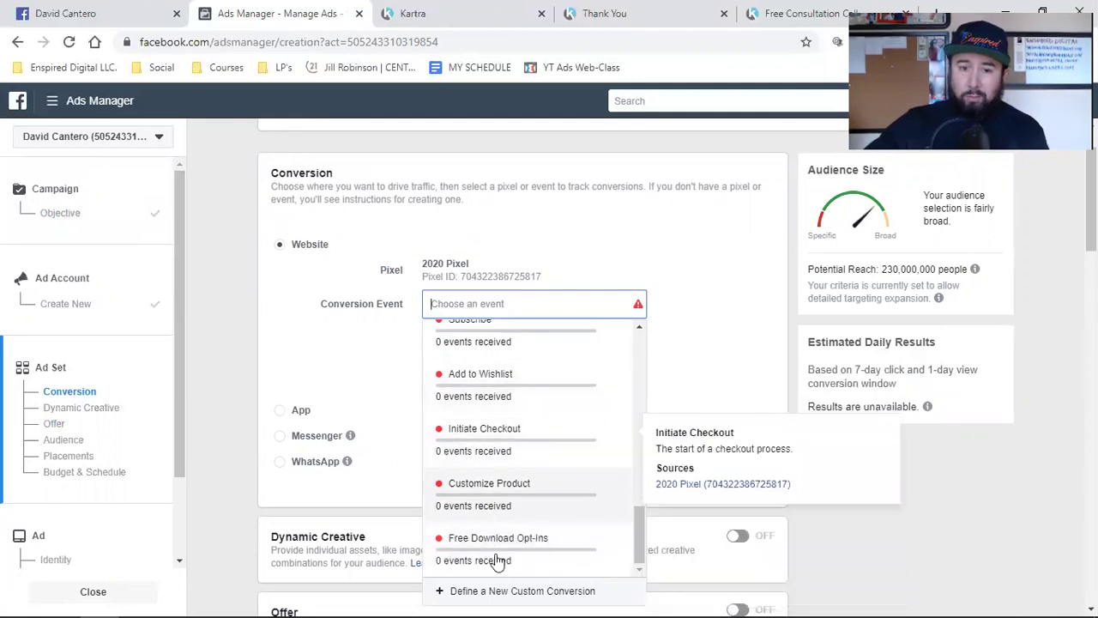
pyautogui.moveTo(496, 559)
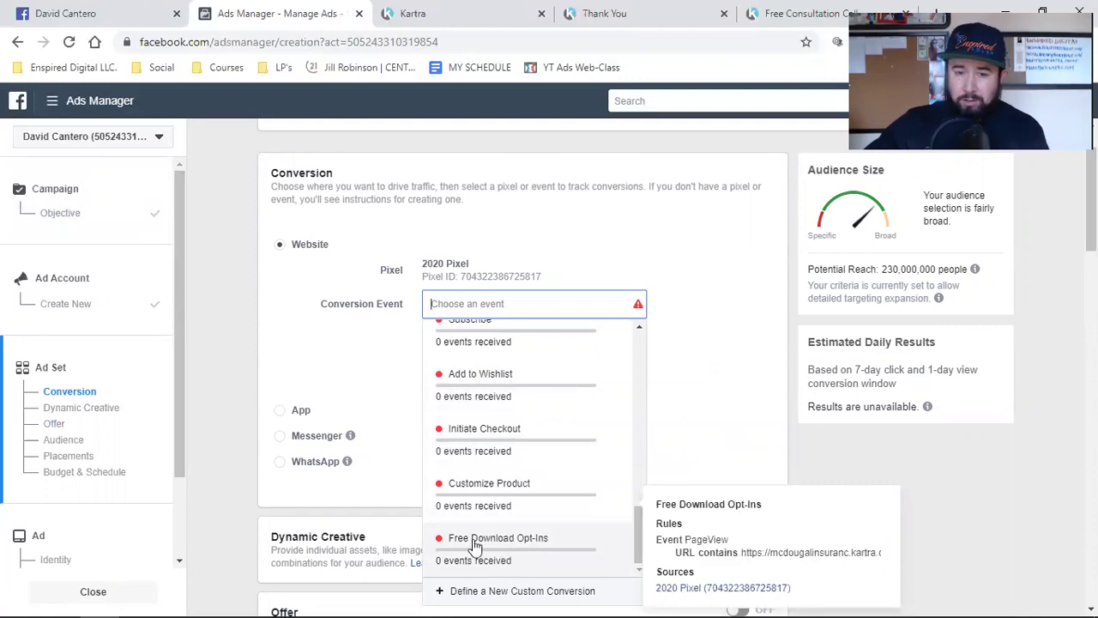
pyautogui.click(722, 377)
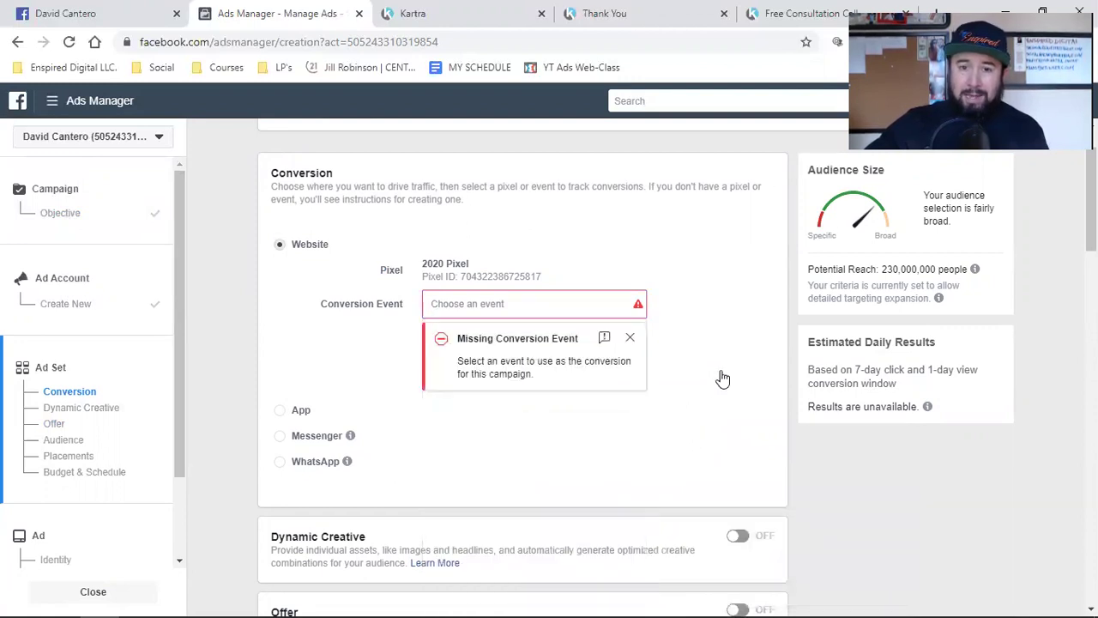
# Close the Free Consultation Call page and reload the free download thank-you page
pyautogui.click(772, 10)
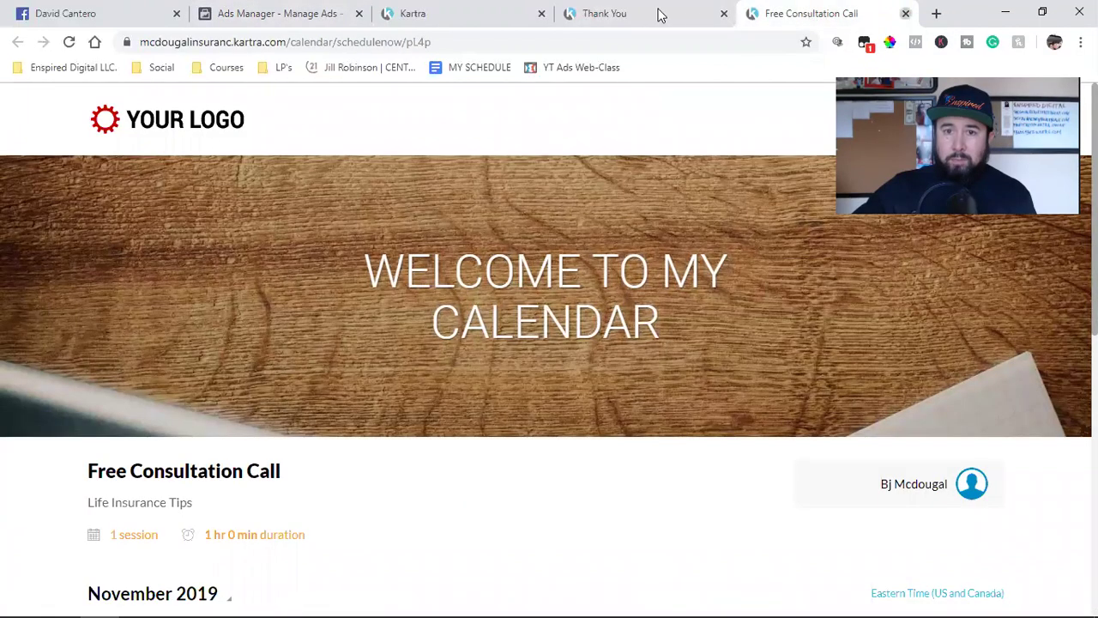
pyautogui.hotkey('ctrl', 'w')
pyautogui.click(471, 10)
pyautogui.click(633, 11)
pyautogui.click(69, 42)
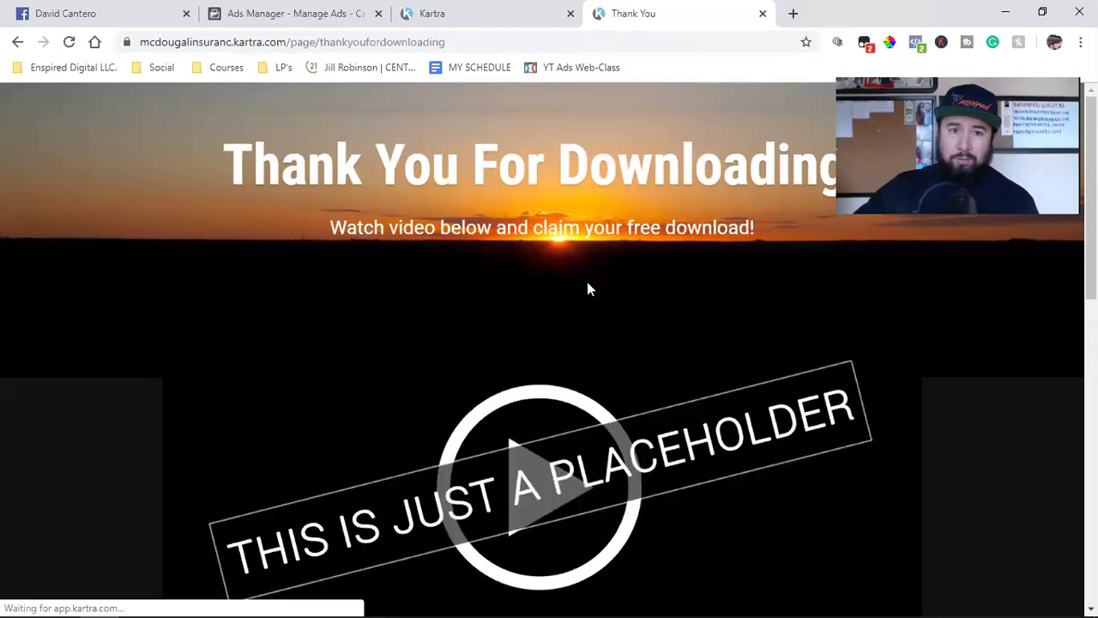
# Return to Ads Manager and check the status of Free Download Opt-Ins among the conversion events
pyautogui.click(304, 13)
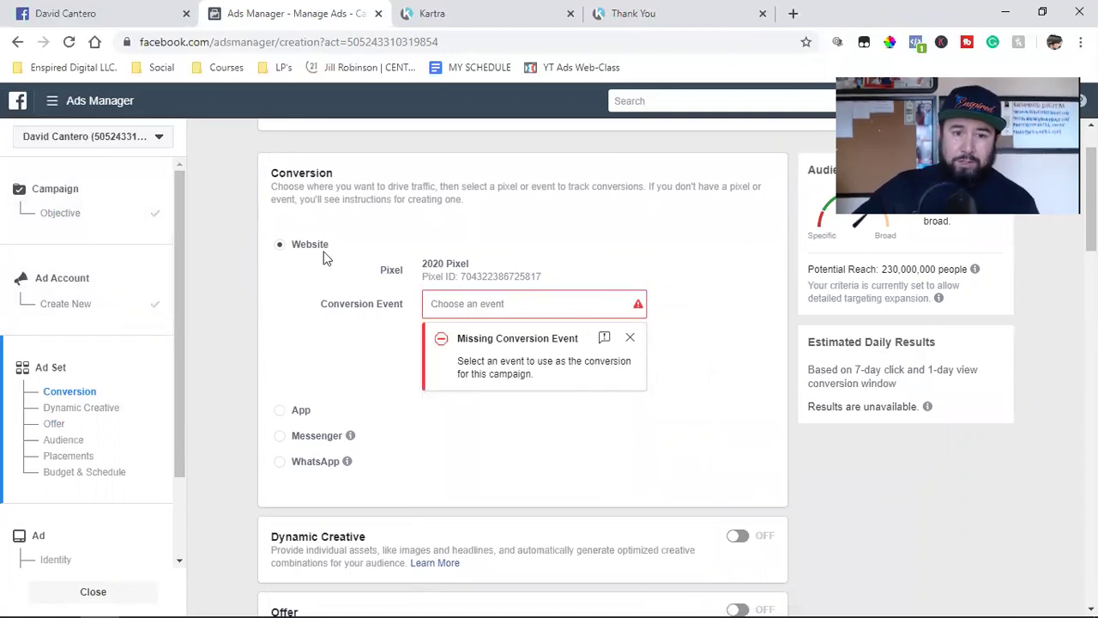
pyautogui.click(536, 303)
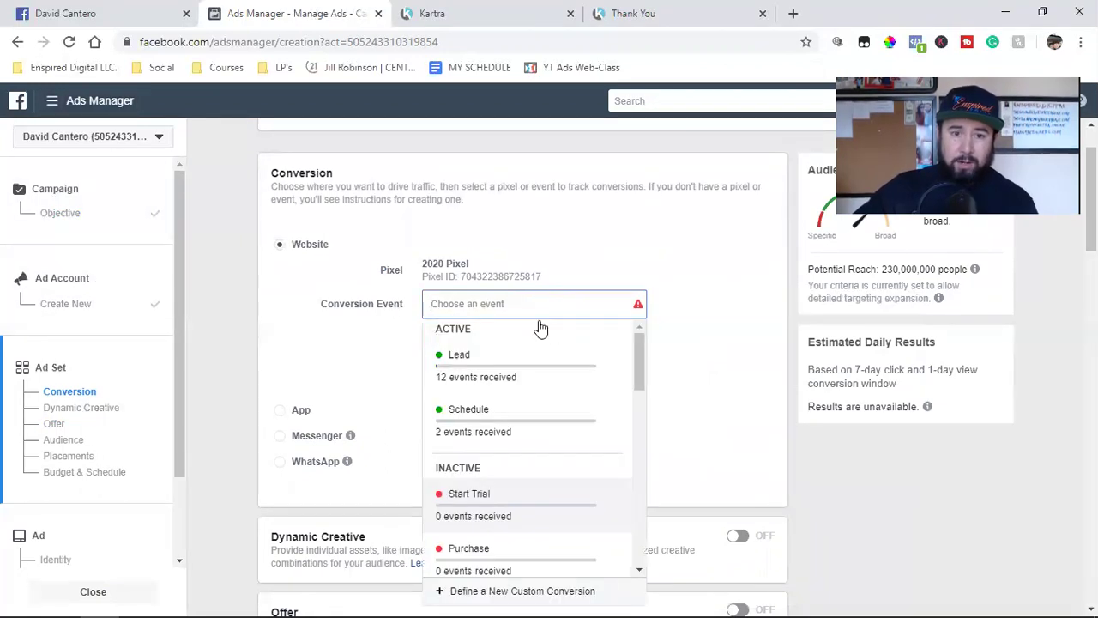
pyautogui.scroll(-5, 544, 409)
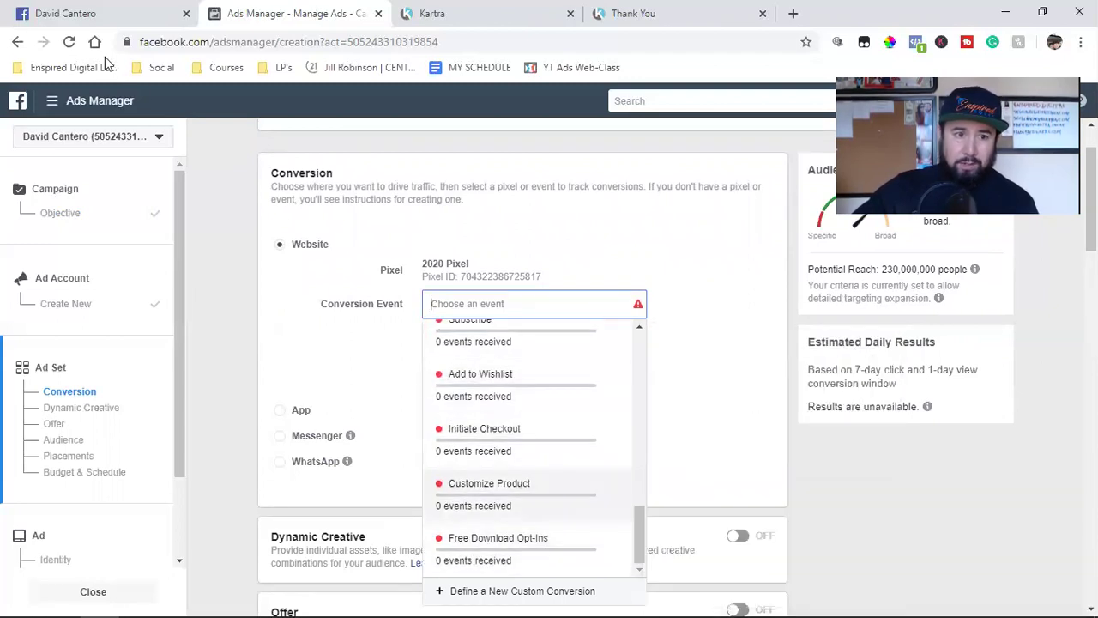
# Reload the campaign creation page and start over instead of continuing the unsaved draft
pyautogui.click(70, 42)
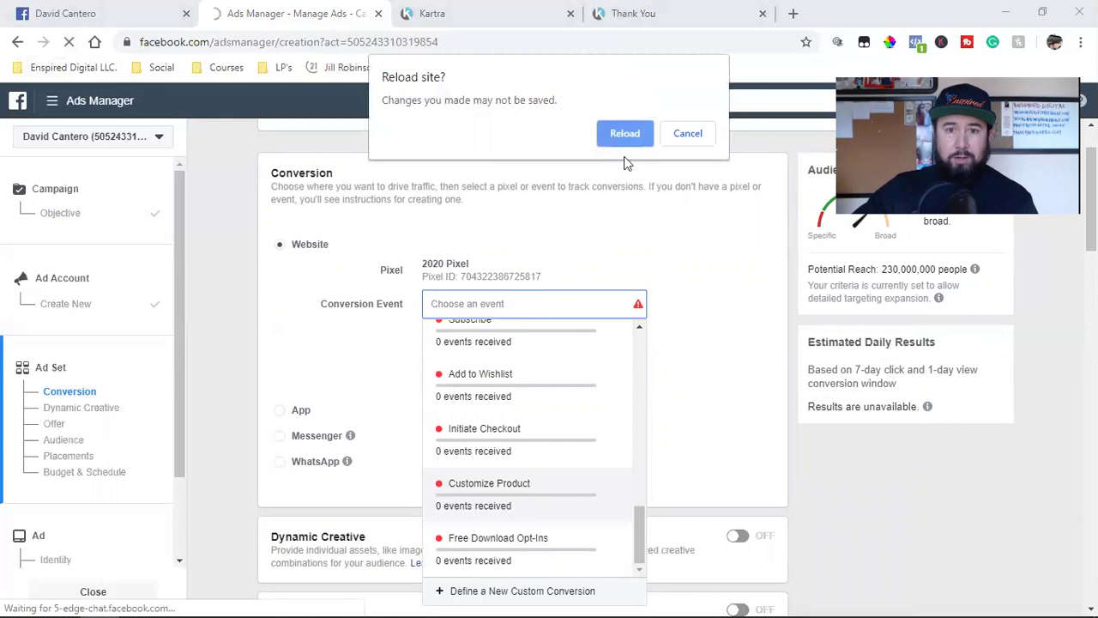
pyautogui.click(640, 133)
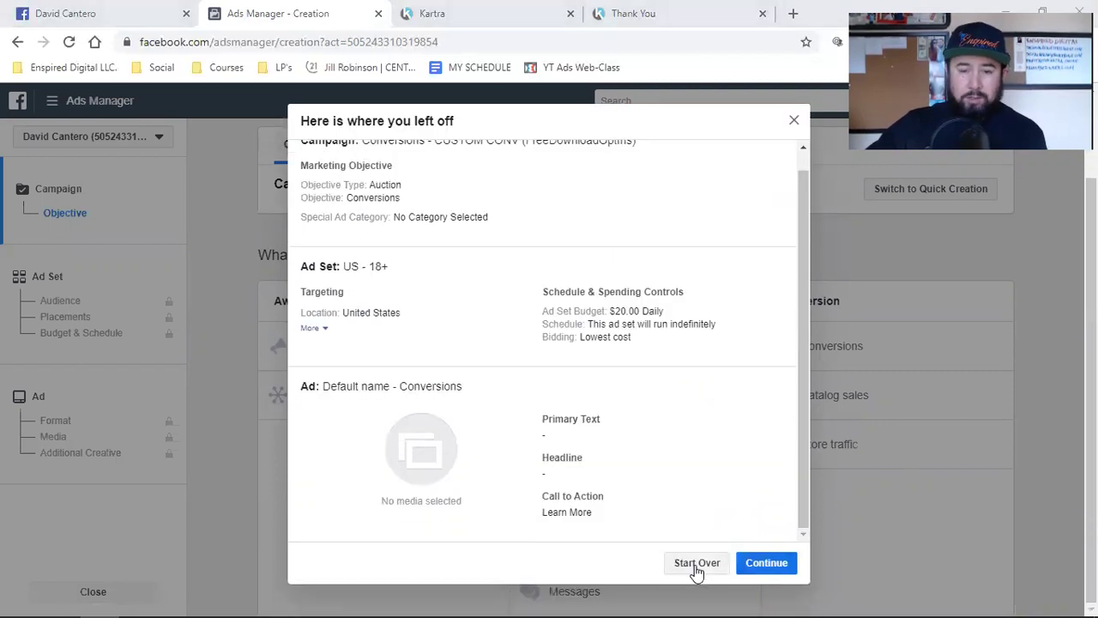
pyautogui.click(697, 566)
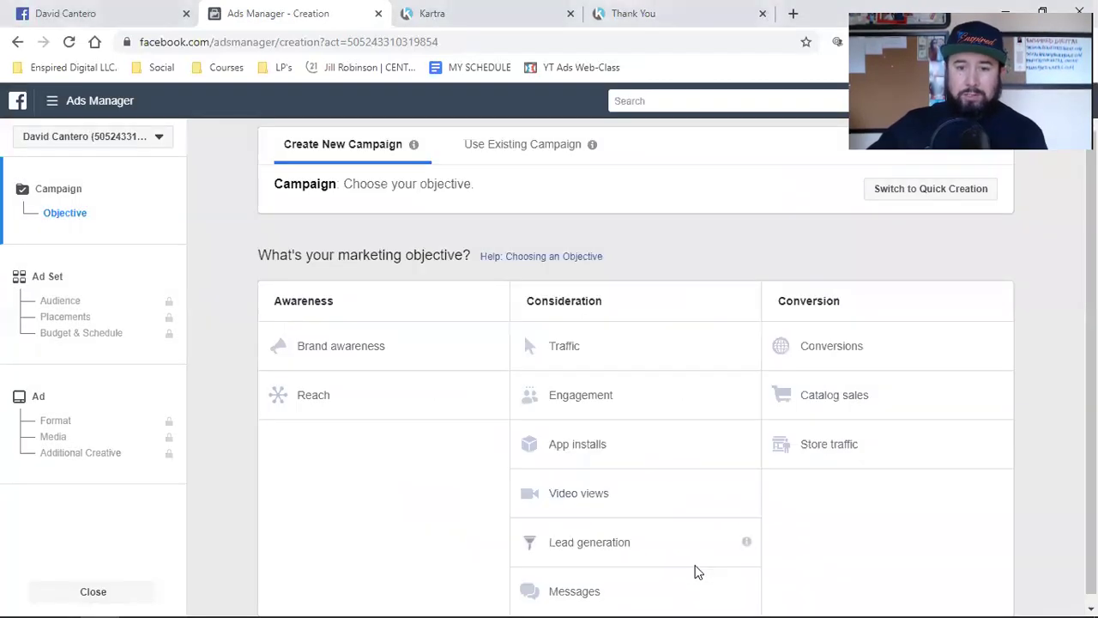
# Choose the Conversions objective for the new campaign and continue through the default ad account settings to the ad set
pyautogui.click(853, 359)
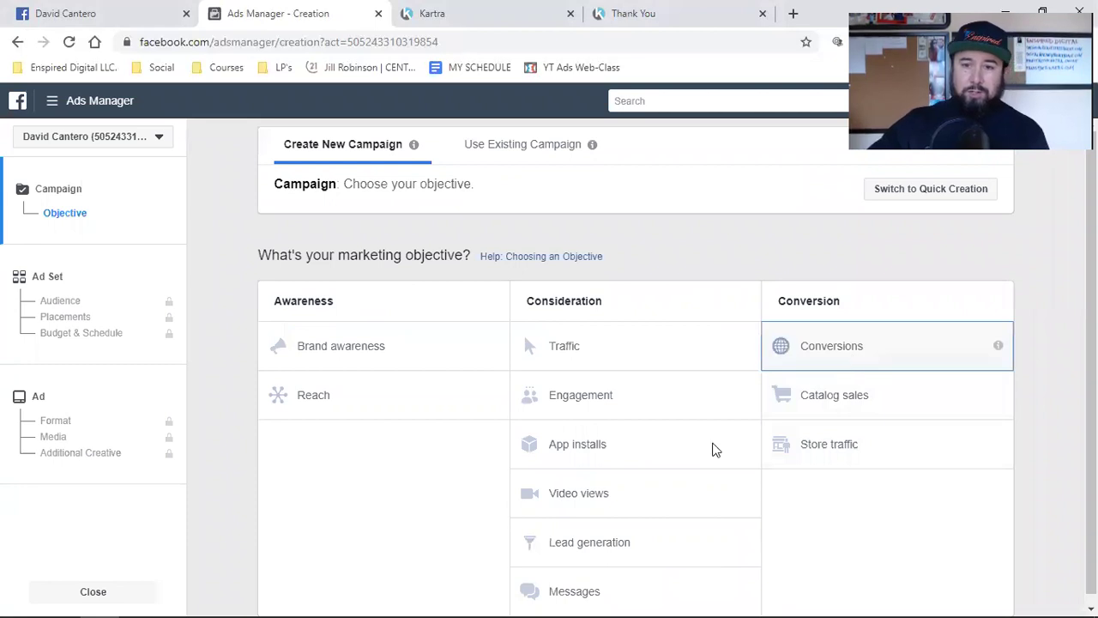
pyautogui.scroll(-1, 625, 480)
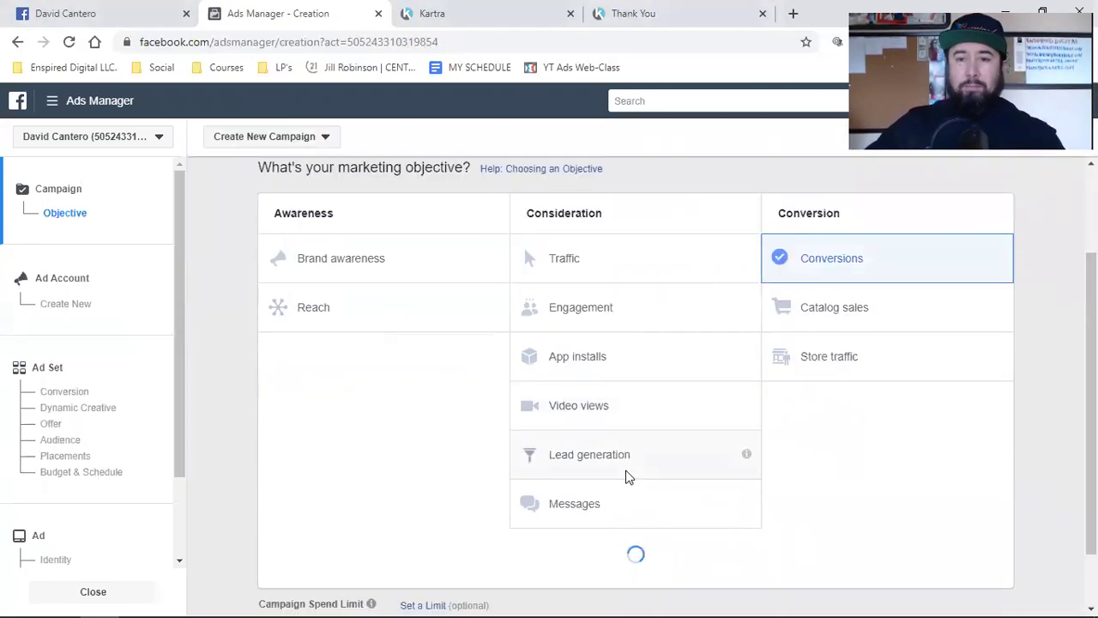
pyautogui.scroll(-5, 617, 467)
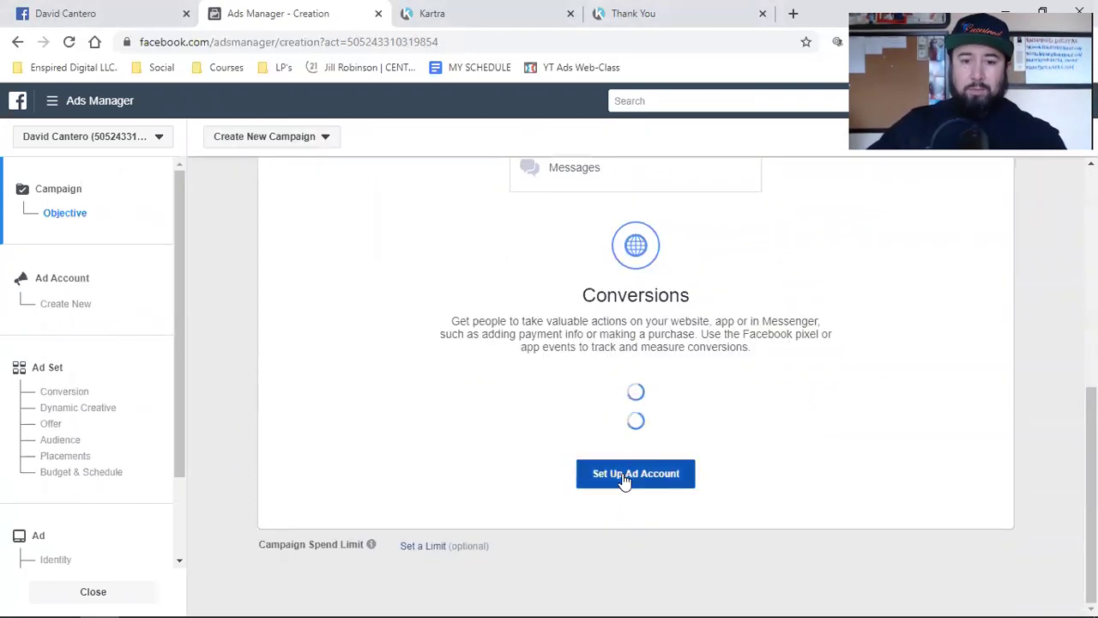
pyautogui.click(635, 513)
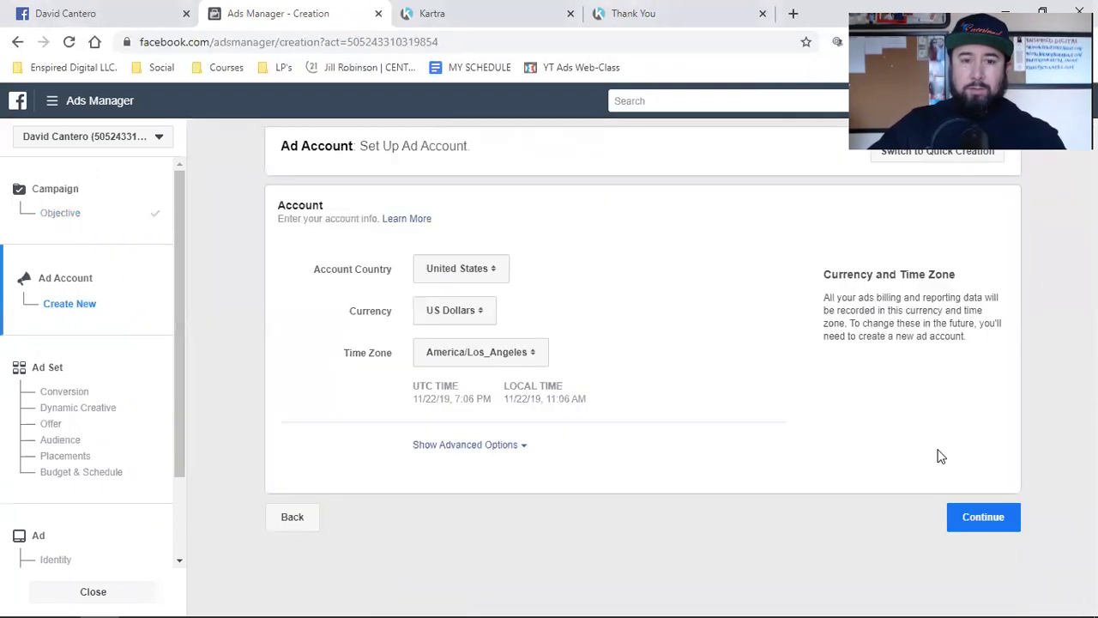
pyautogui.click(989, 525)
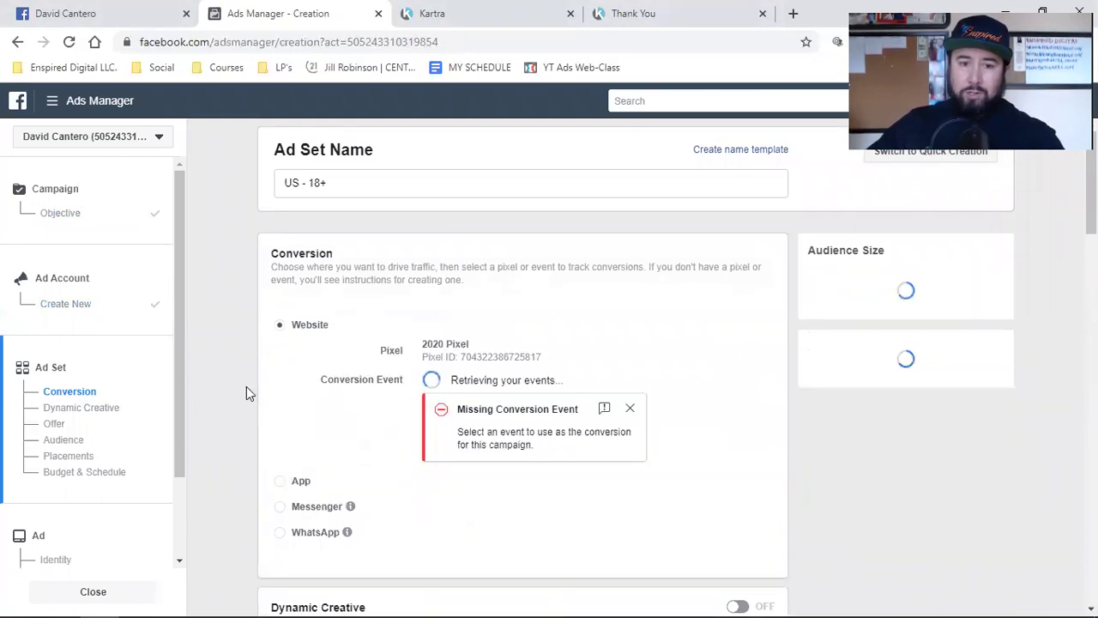
# Set the ad set's website conversion event to Free Download Opt-Ins
pyautogui.scroll(-2, 421, 332)
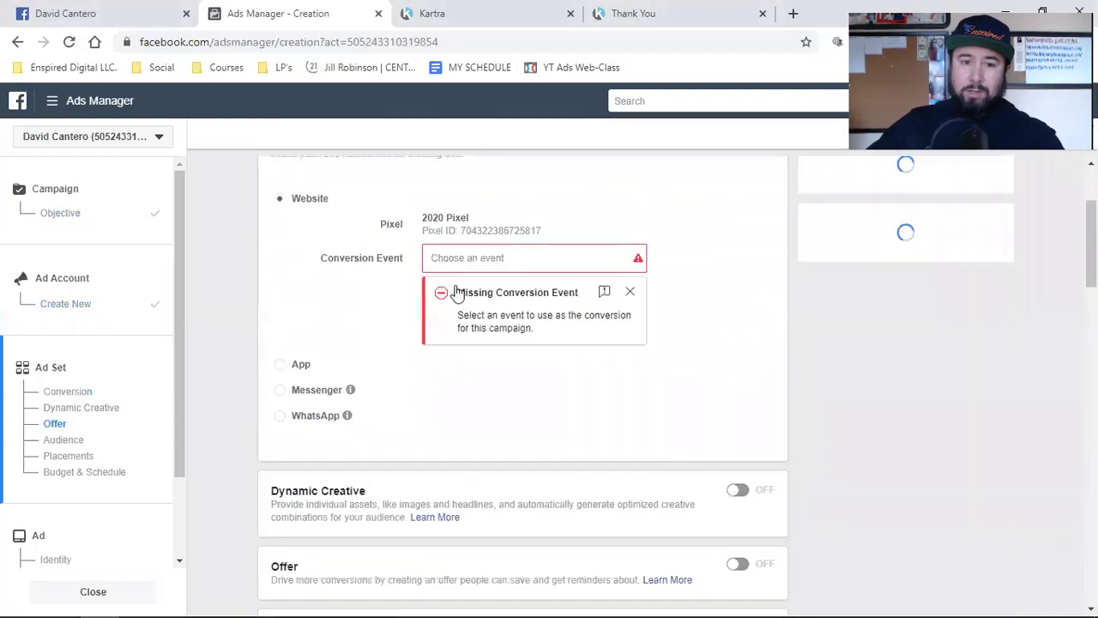
pyautogui.click(479, 259)
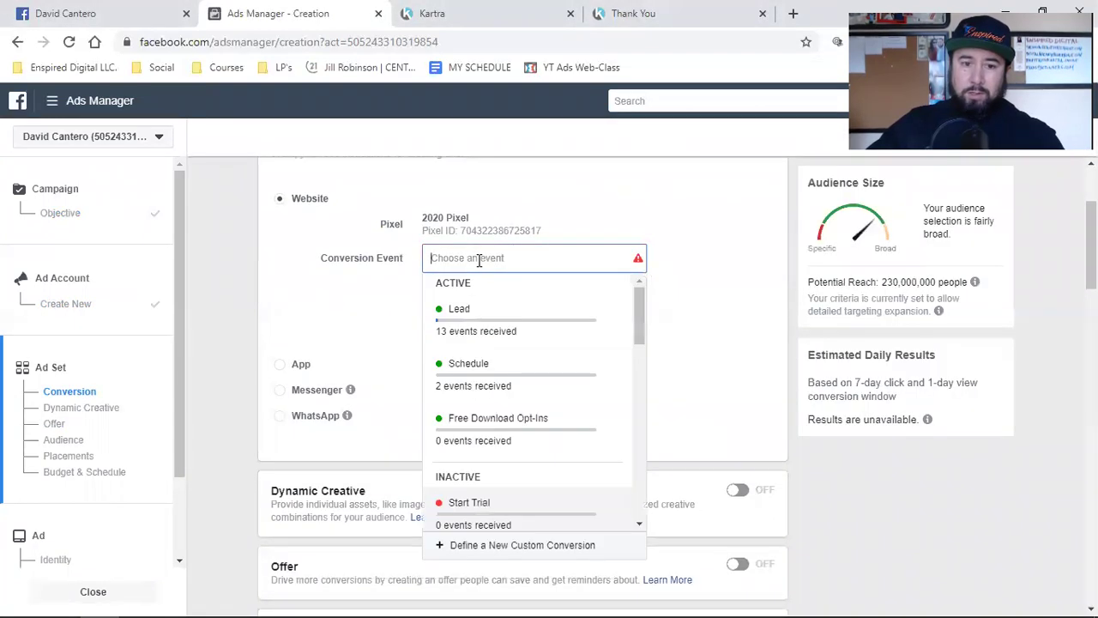
pyautogui.click(487, 425)
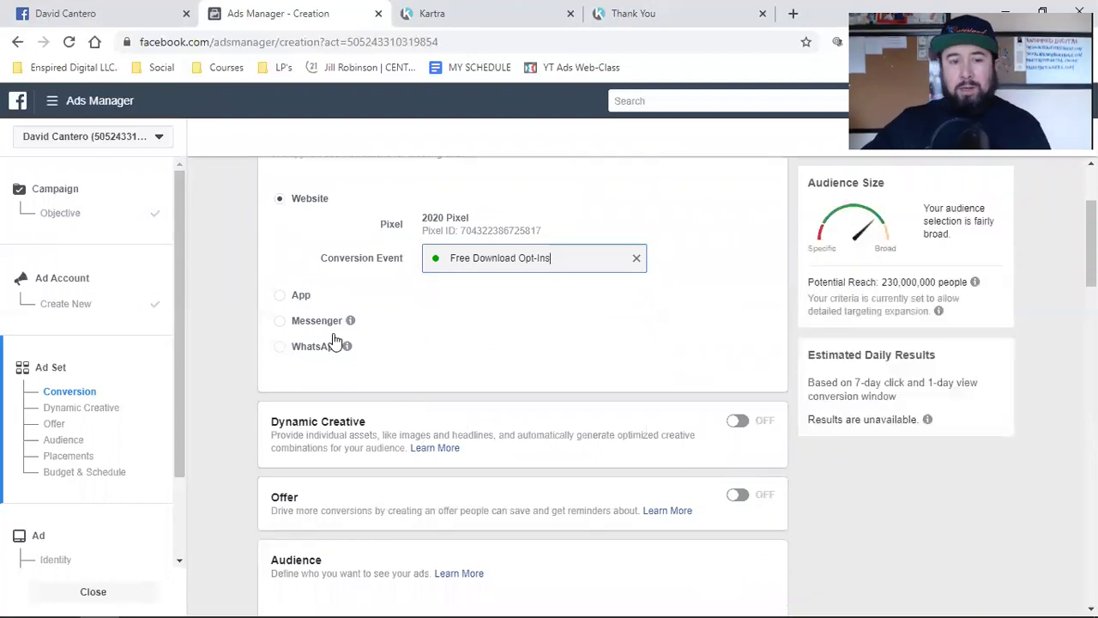
# Examine the ad set's audience settings and the custom audiences available for inclusion
pyautogui.scroll(-4, 334, 339)
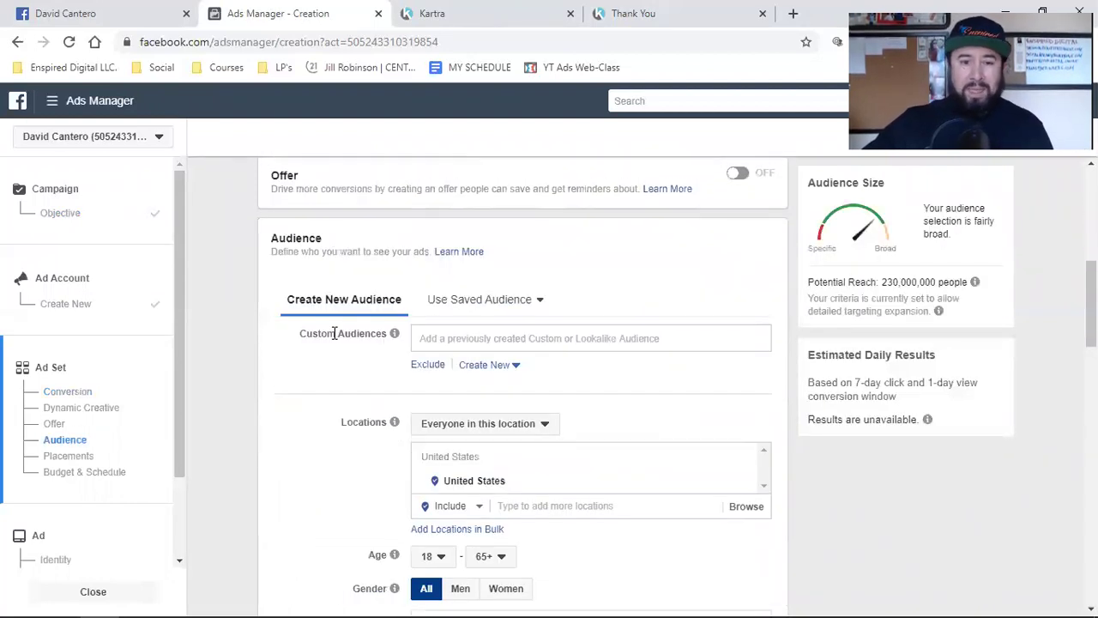
pyautogui.scroll(-1, 334, 334)
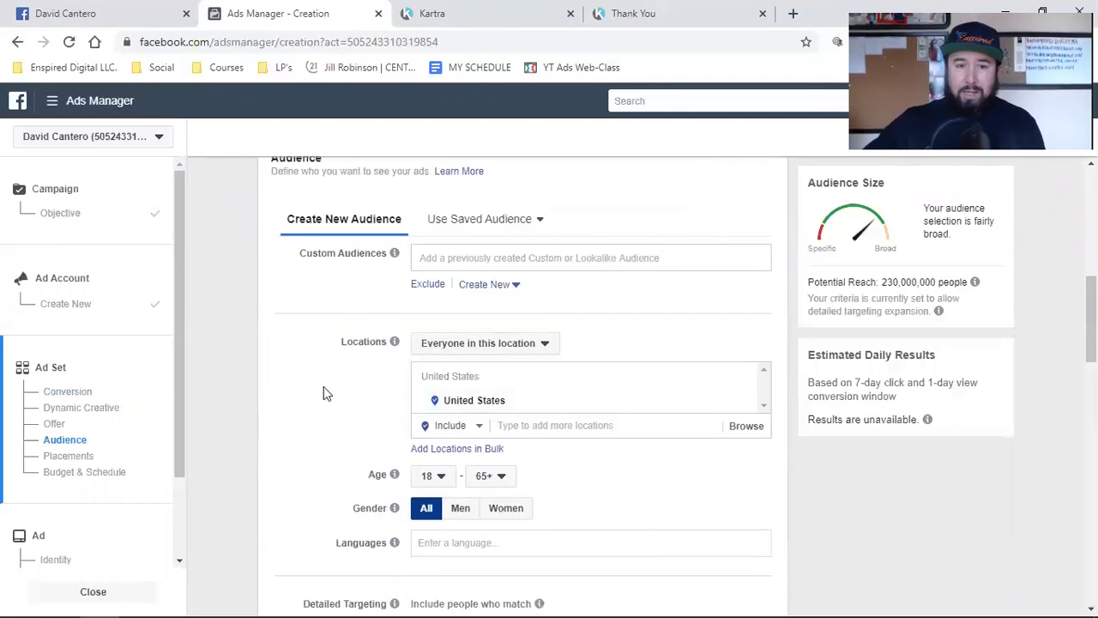
pyautogui.scroll(1, 333, 382)
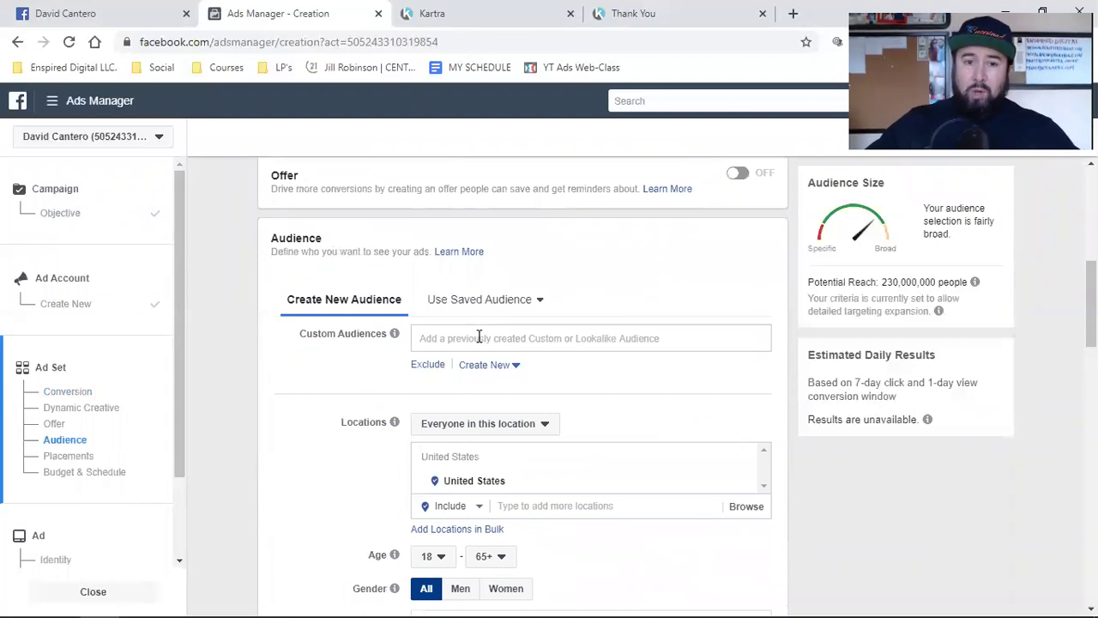
pyautogui.click(479, 337)
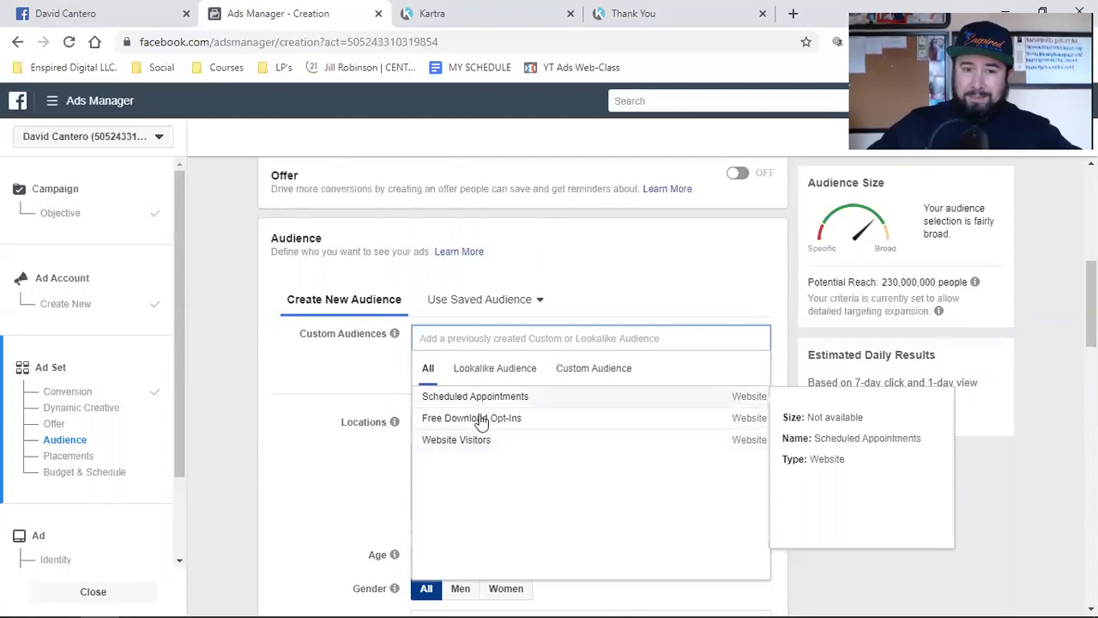
pyautogui.click(332, 372)
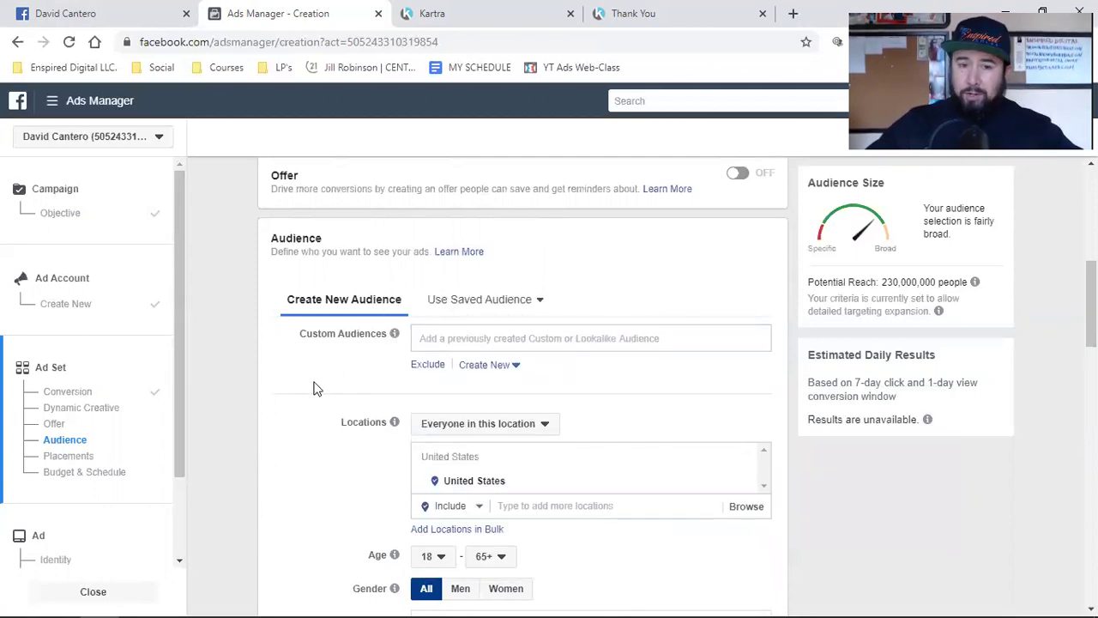
# Exclude the Free Download Opt-Ins and Scheduled Appointments custom audiences from the ad set's audience
pyautogui.click(430, 366)
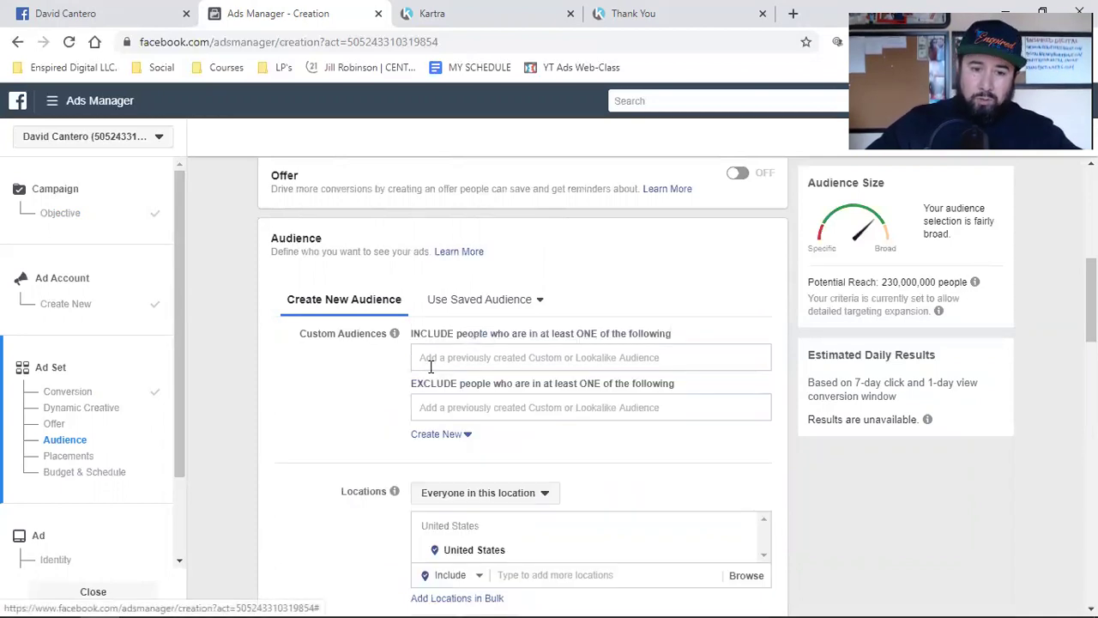
pyautogui.click(451, 412)
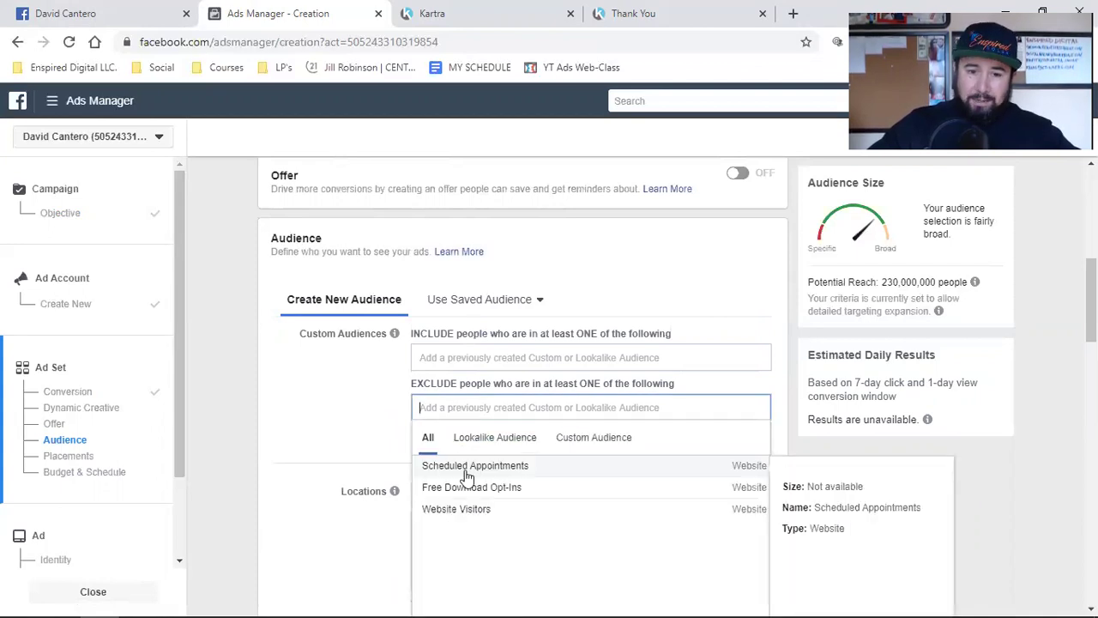
pyautogui.click(508, 488)
pyautogui.click(358, 414)
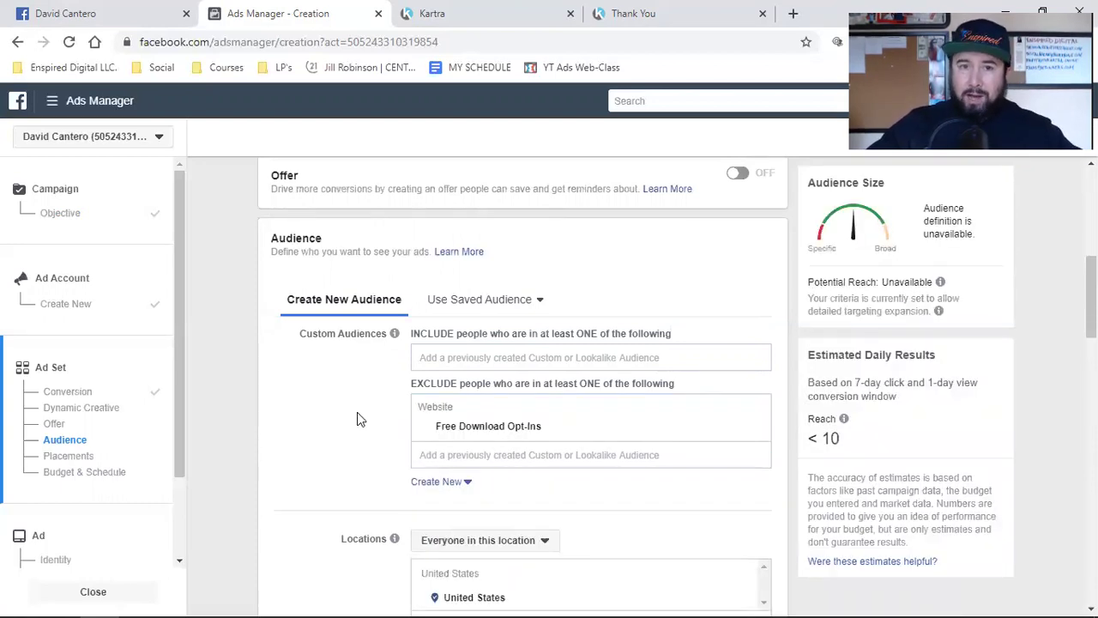
pyautogui.click(508, 456)
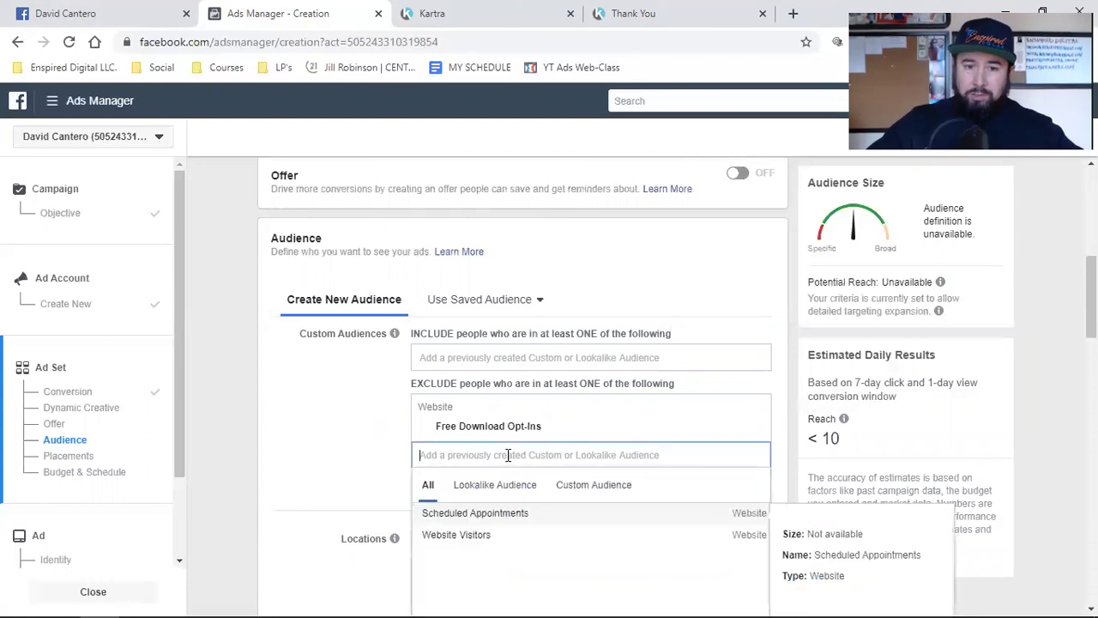
pyautogui.click(506, 525)
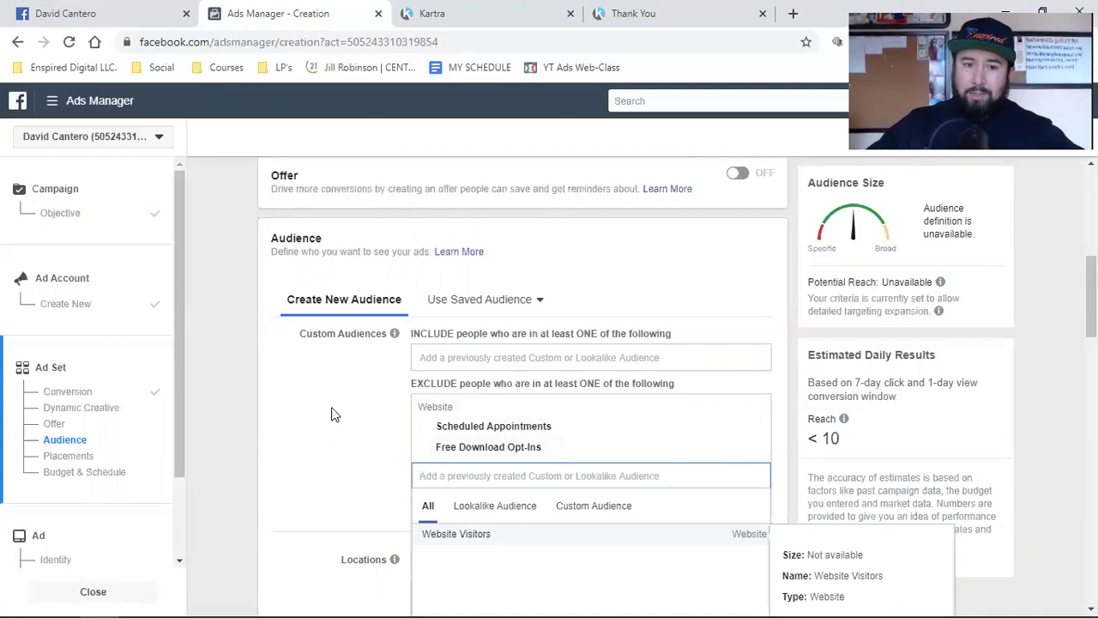
pyautogui.click(304, 464)
pyautogui.scroll(-2, 304, 464)
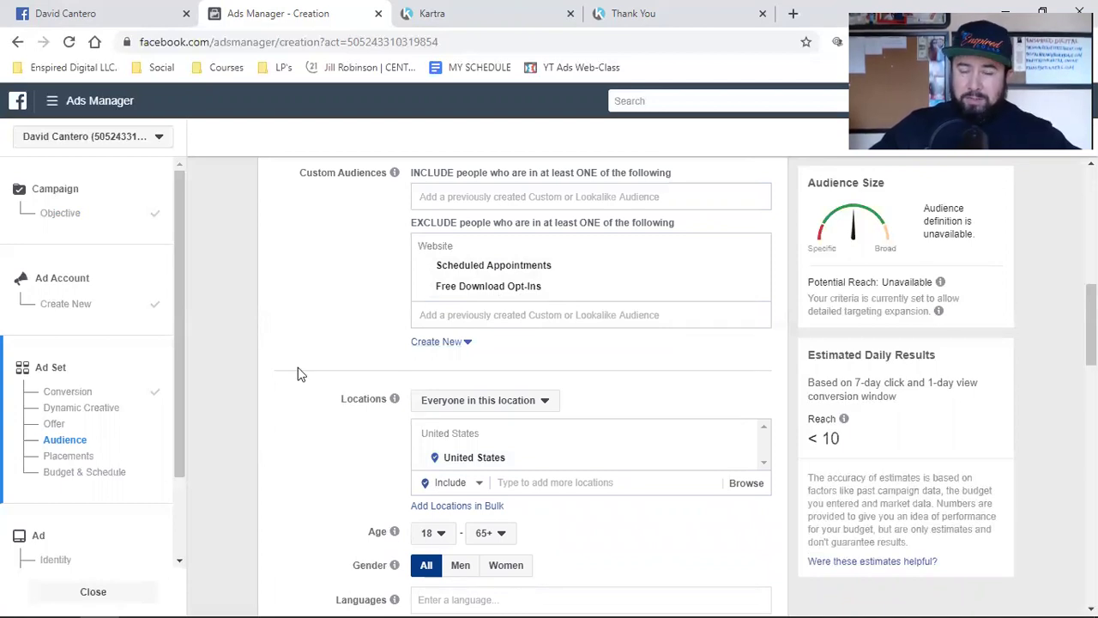
pyautogui.scroll(-3, 300, 373)
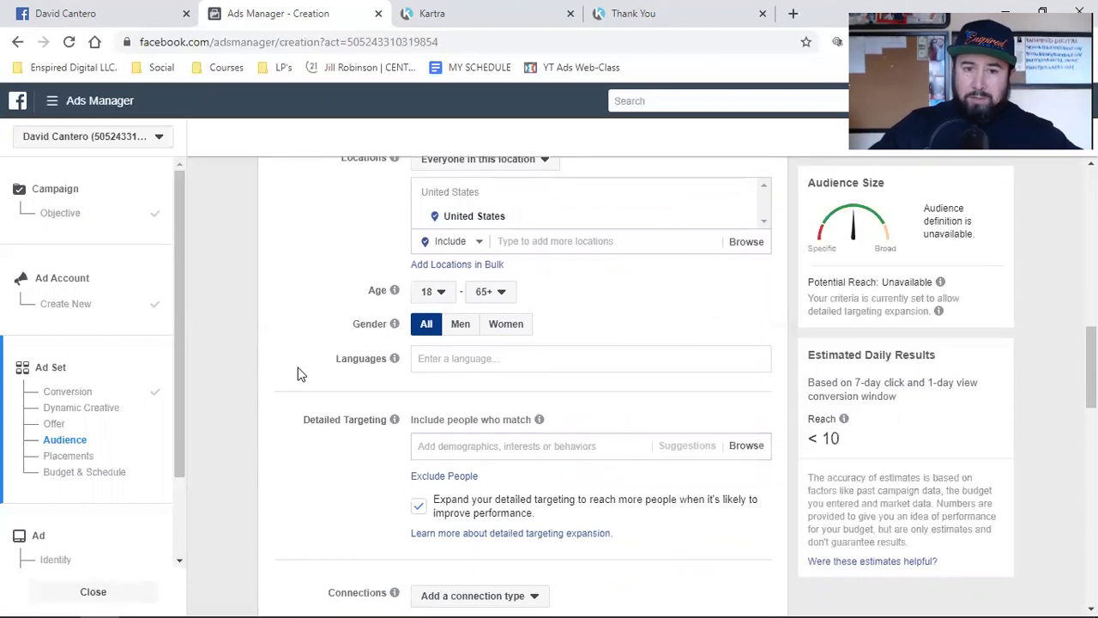
# Add a Facebook Pages connection to the ad set's audience and set it to people who like your Page
pyautogui.scroll(-4, 300, 373)
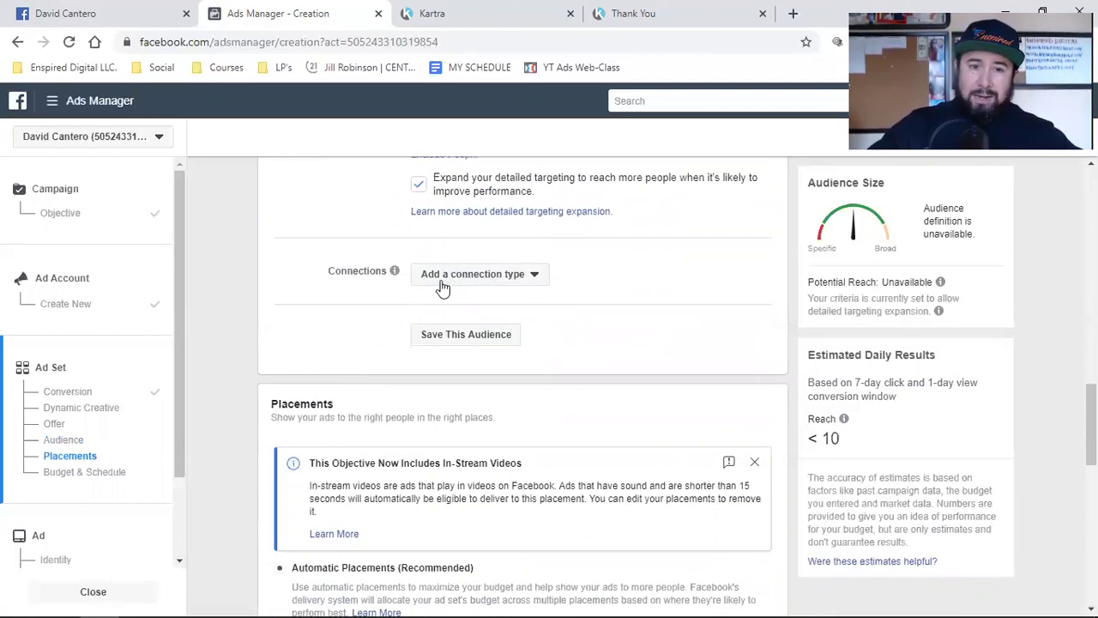
pyautogui.click(443, 289)
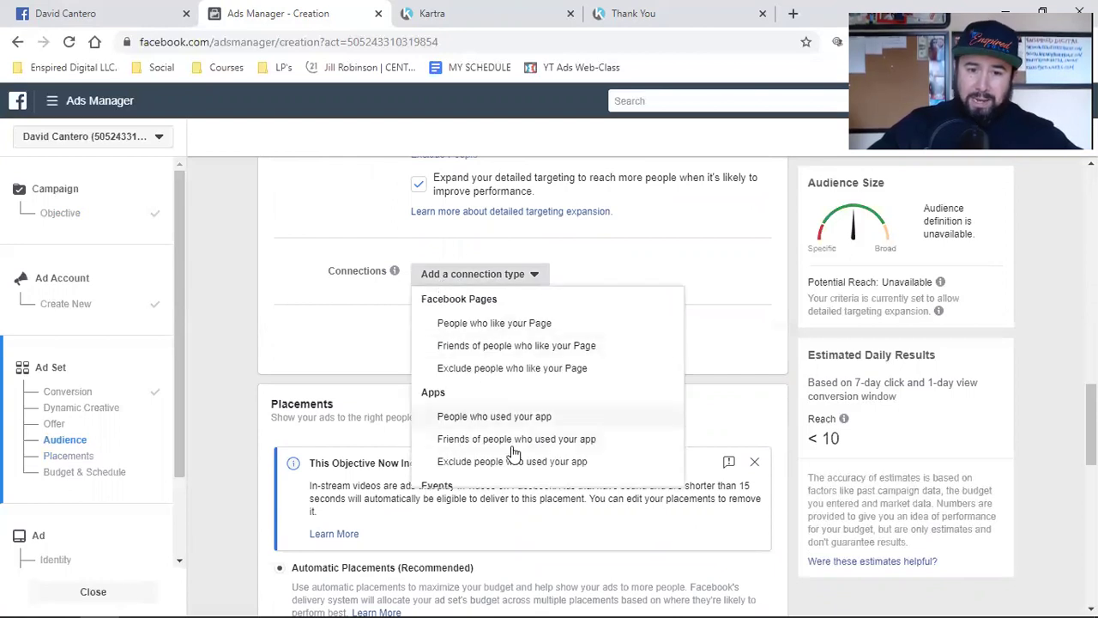
pyautogui.click(498, 368)
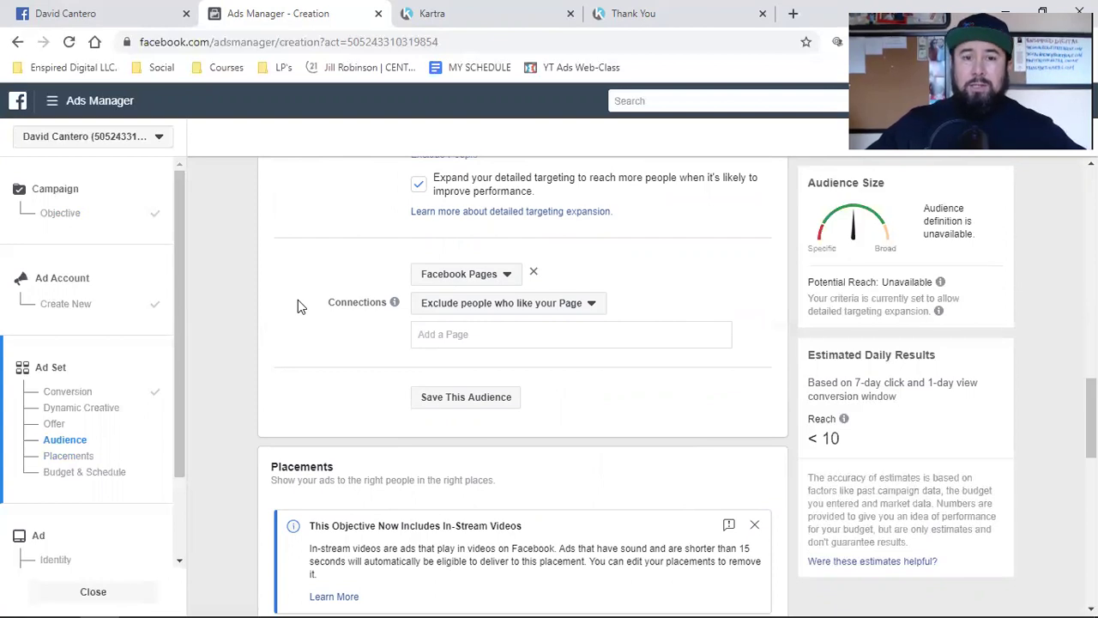
pyautogui.click(477, 307)
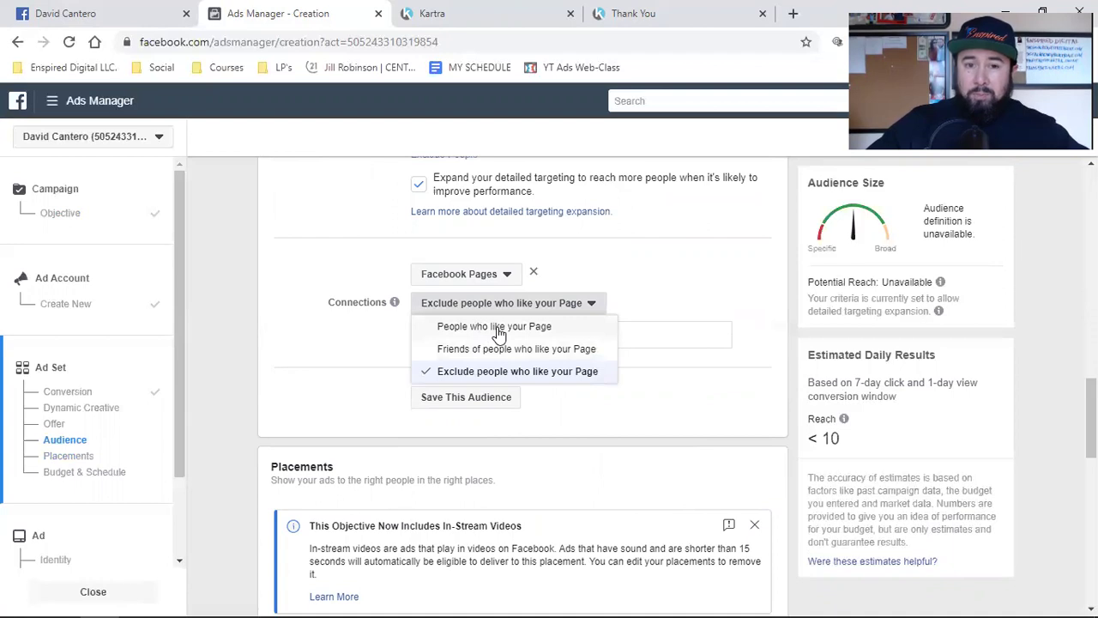
pyautogui.click(498, 330)
pyautogui.click(457, 337)
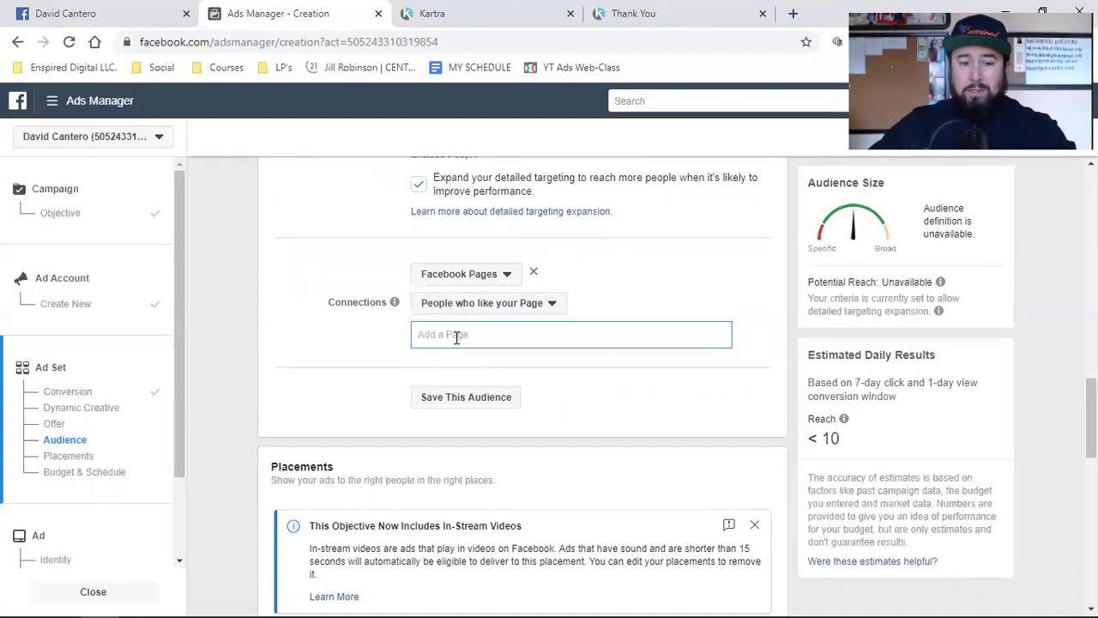
pyautogui.write('f')
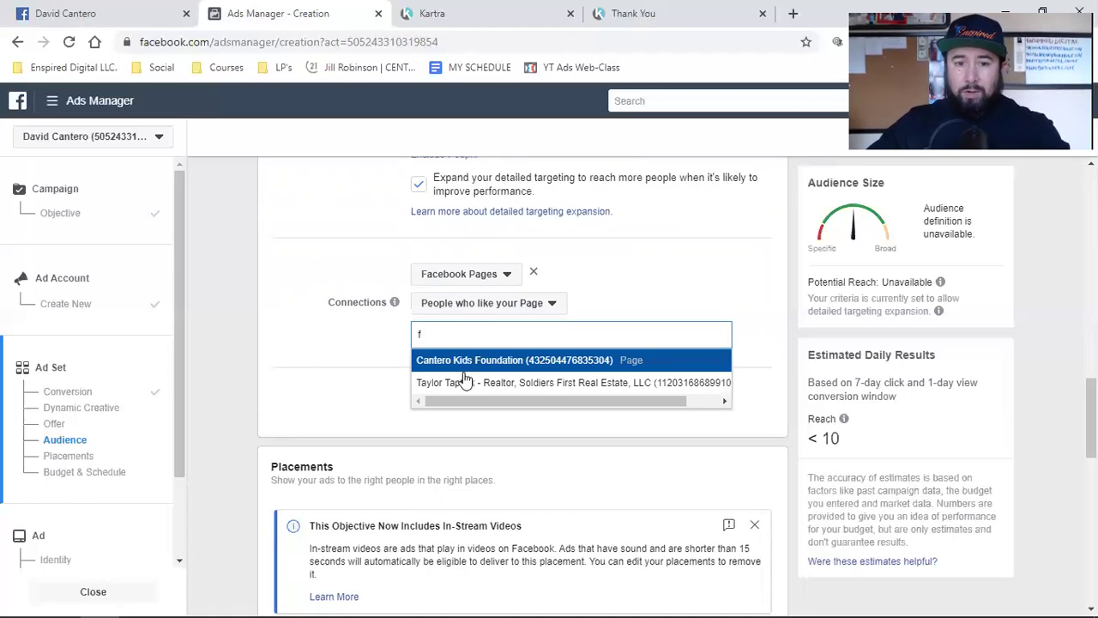
pyautogui.click(327, 367)
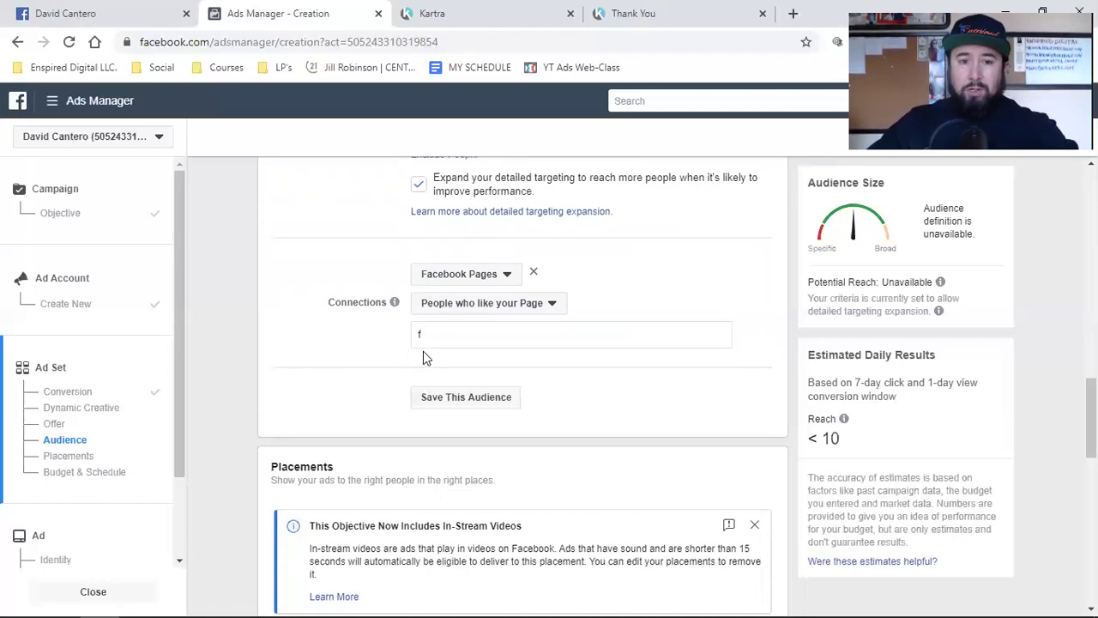
pyautogui.click(447, 339)
pyautogui.press('BackSpace')
pyautogui.click(317, 355)
# Replace the United States location with San Diego, California, targeting people who live in this location
pyautogui.scroll(1, 343, 318)
pyautogui.scroll(3, 484, 369)
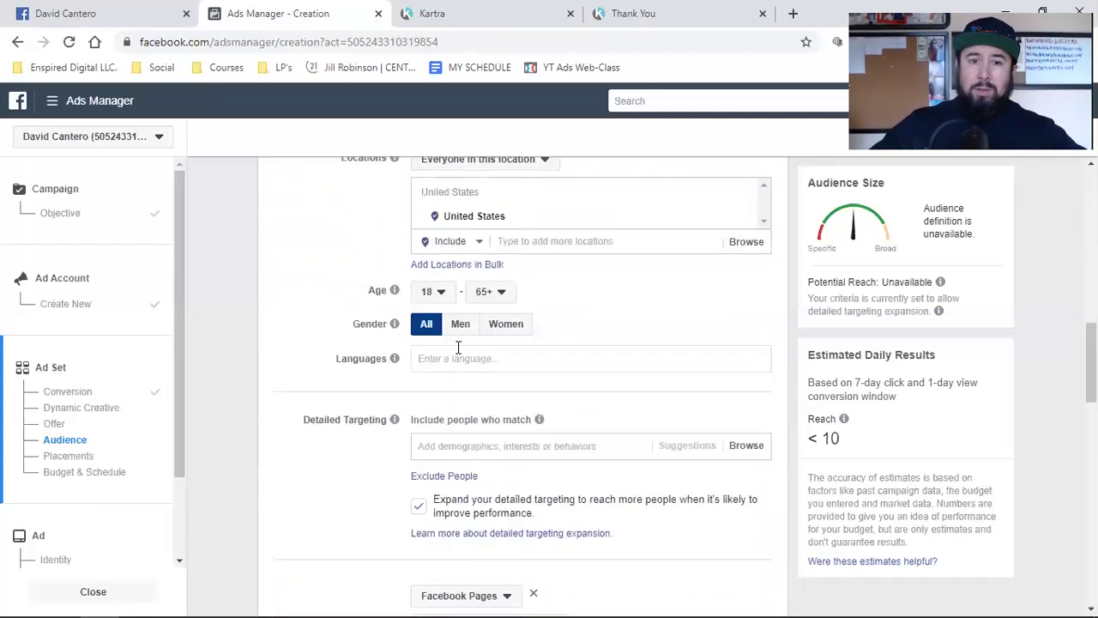
pyautogui.scroll(1, 449, 306)
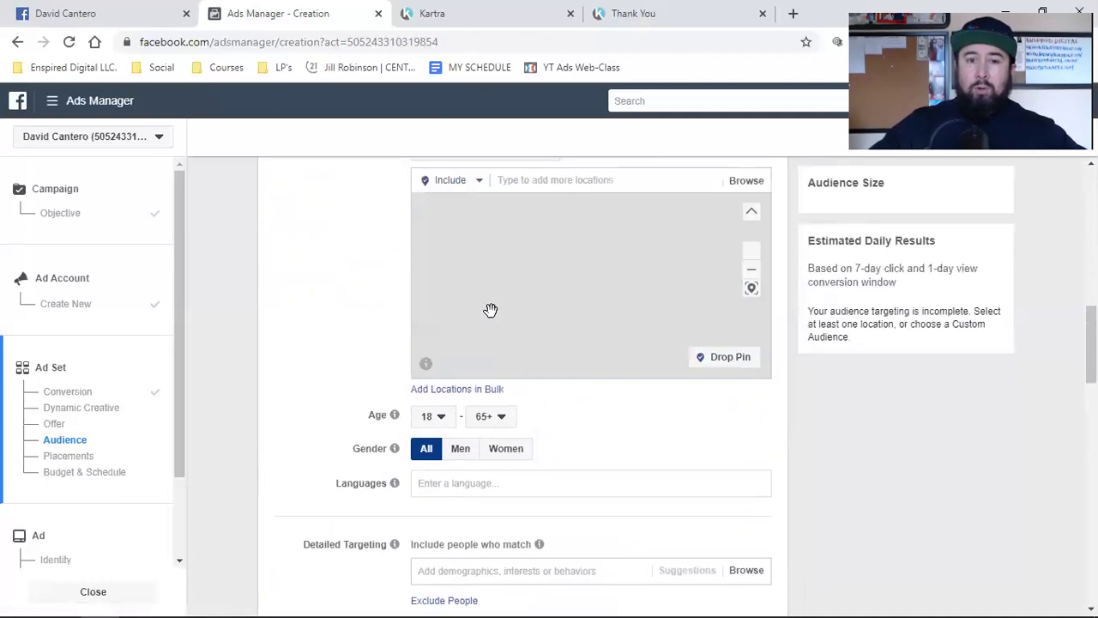
pyautogui.scroll(3, 344, 272)
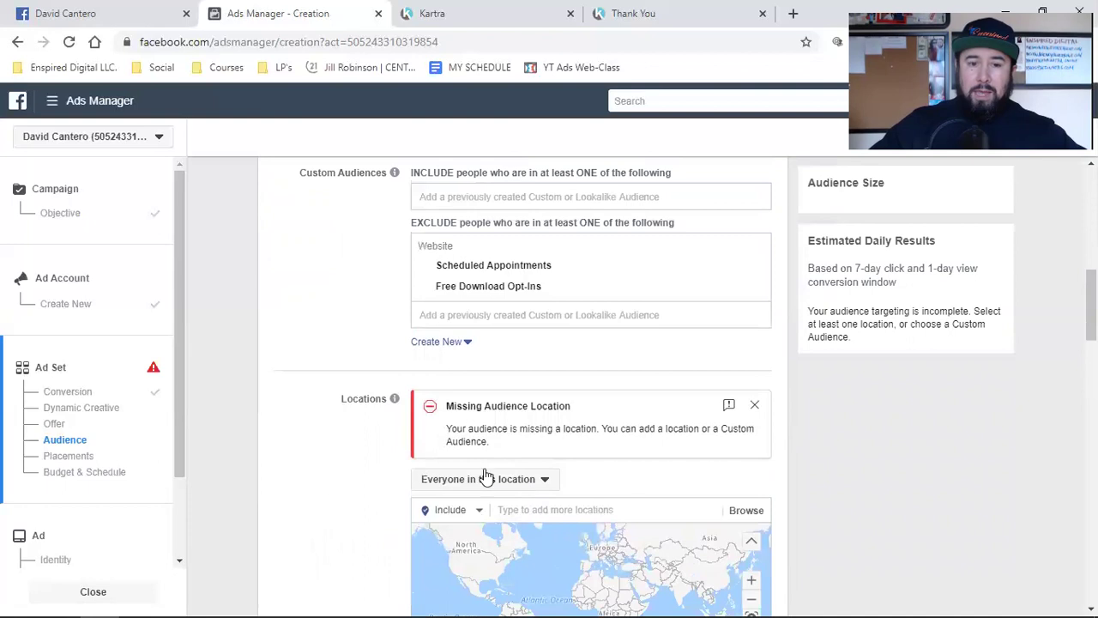
pyautogui.scroll(-2, 314, 449)
pyautogui.click(485, 331)
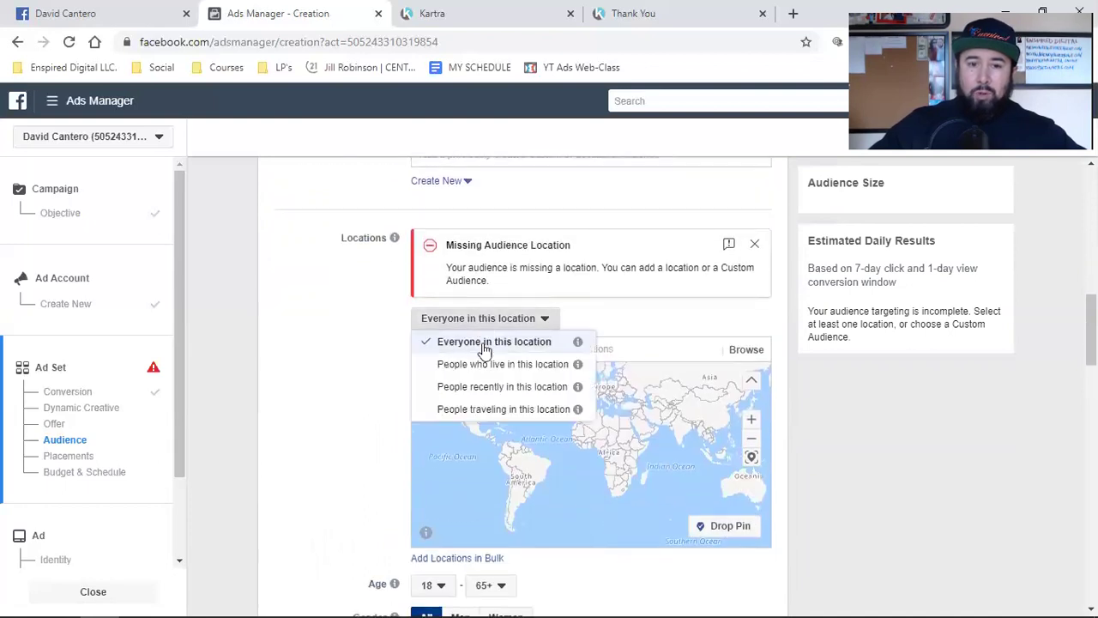
pyautogui.click(483, 365)
pyautogui.click(593, 344)
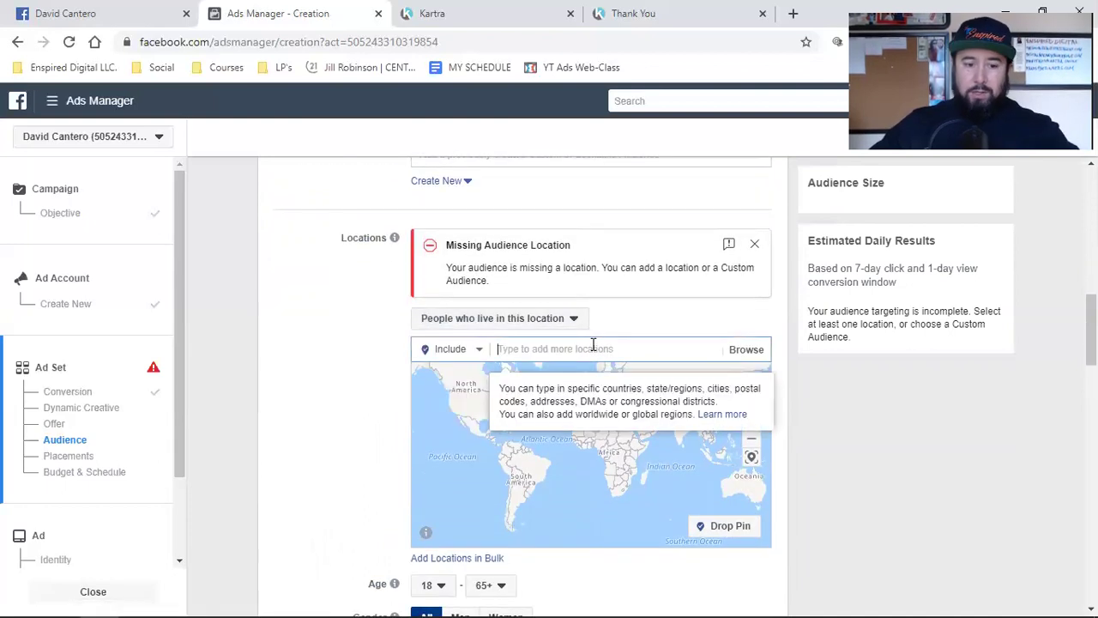
pyautogui.write('san d')
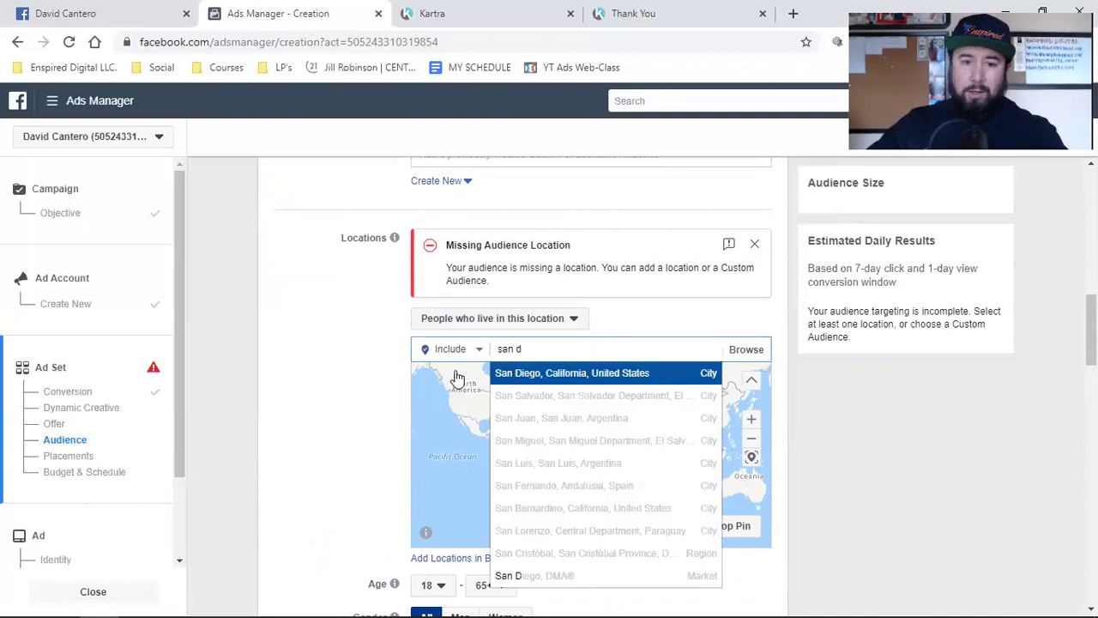
pyautogui.press('Return')
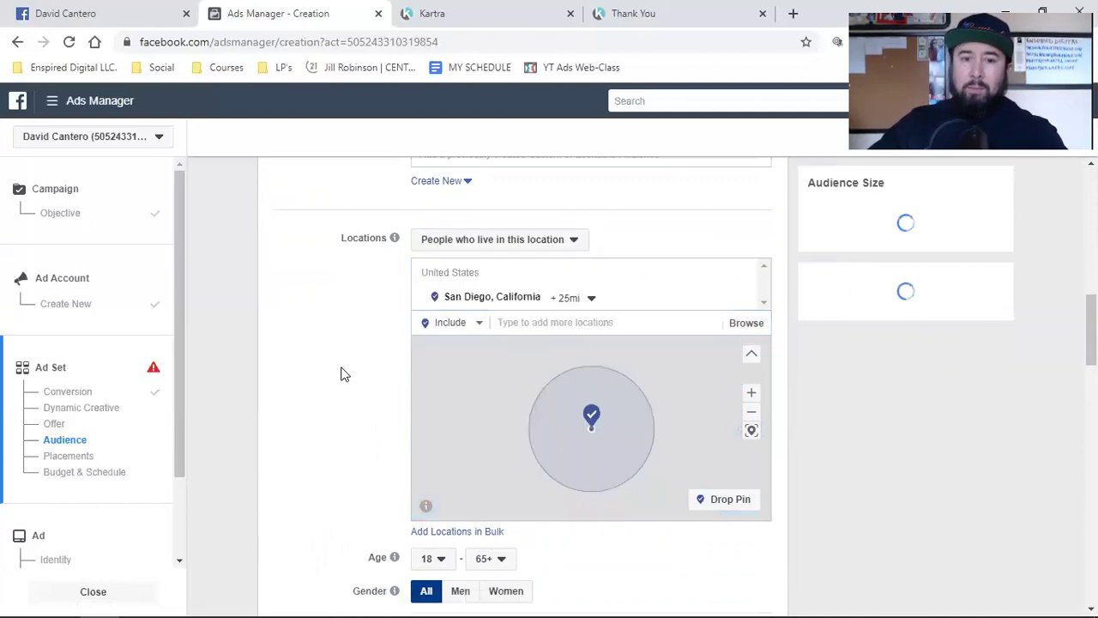
# Review the ad set's conversion event, excluded custom audiences, location, demographics, detailed targeting and connections
pyautogui.scroll(2, 342, 375)
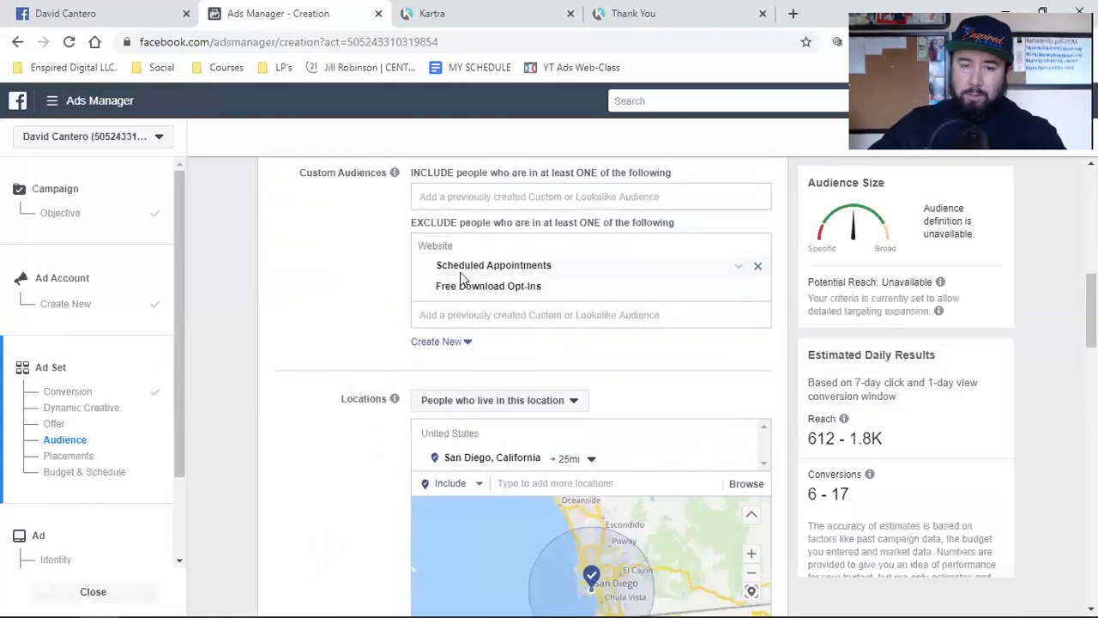
pyautogui.scroll(-5, 318, 422)
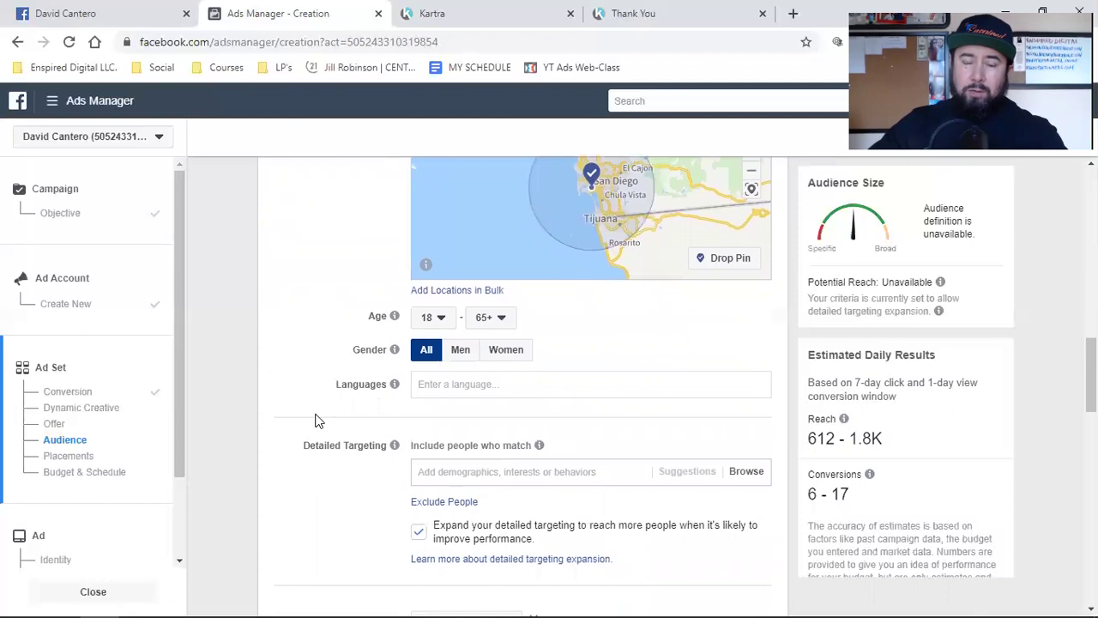
pyautogui.scroll(3, 315, 420)
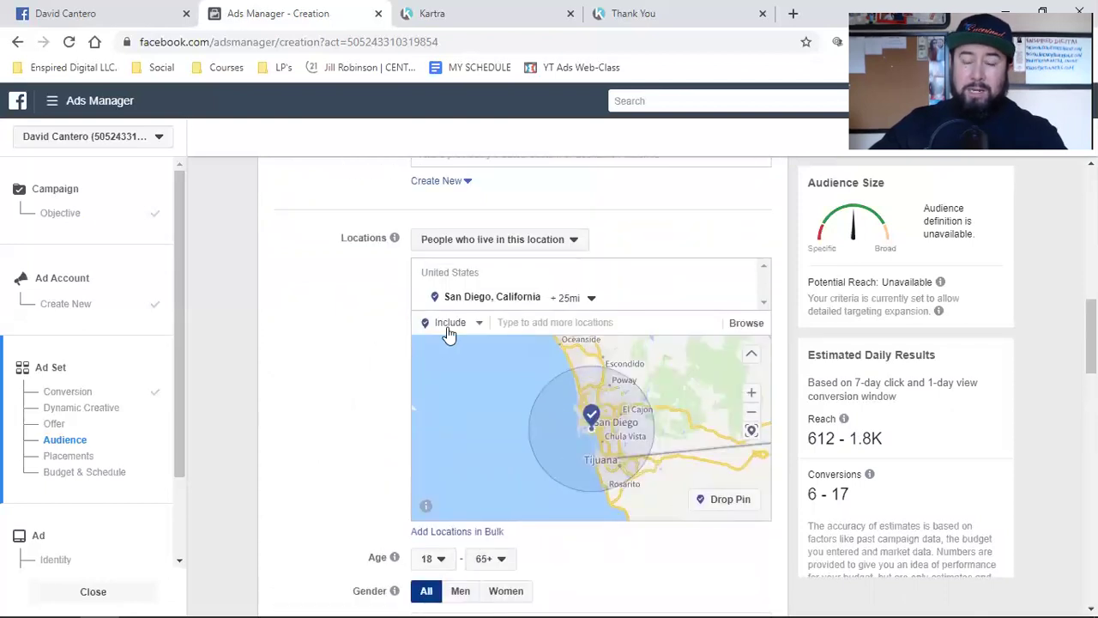
pyautogui.scroll(2, 348, 415)
pyautogui.scroll(8, 348, 416)
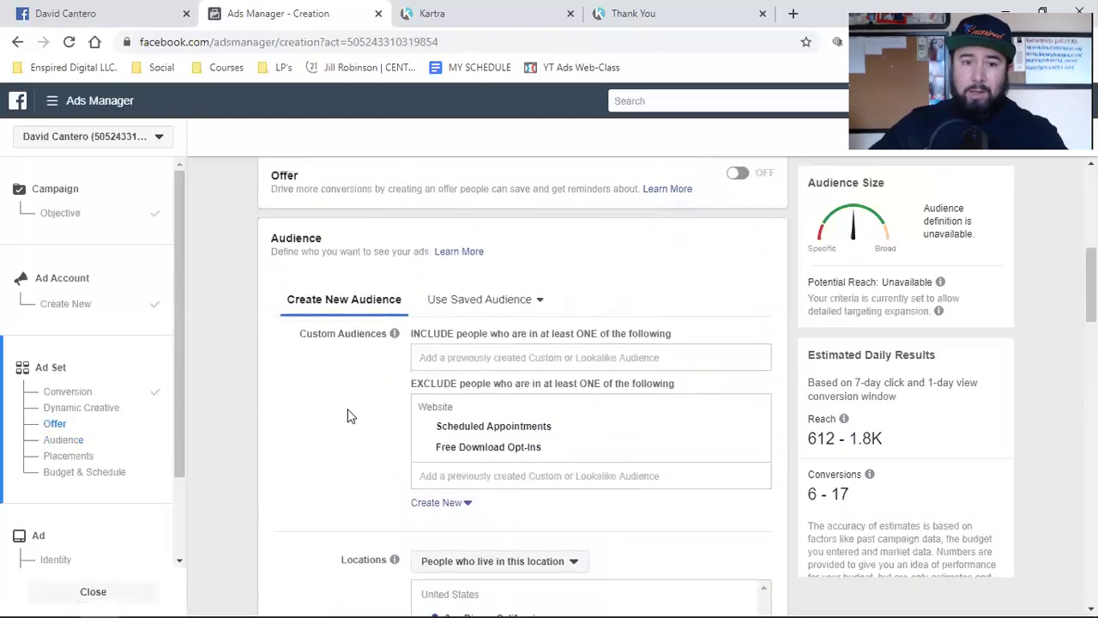
pyautogui.scroll(1, 350, 416)
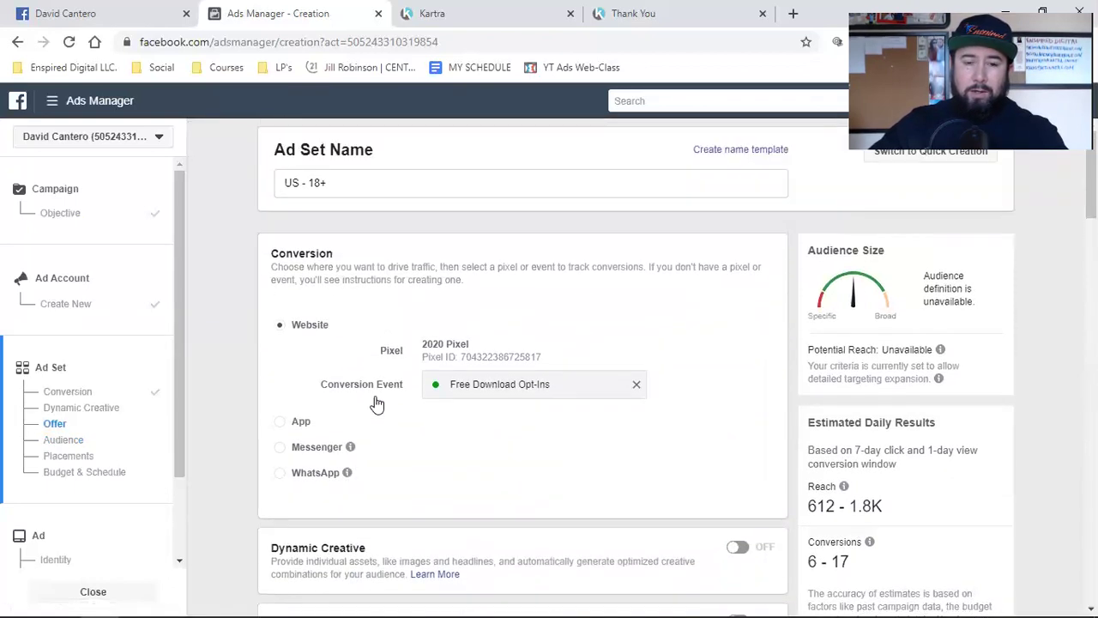
pyautogui.scroll(-2, 425, 410)
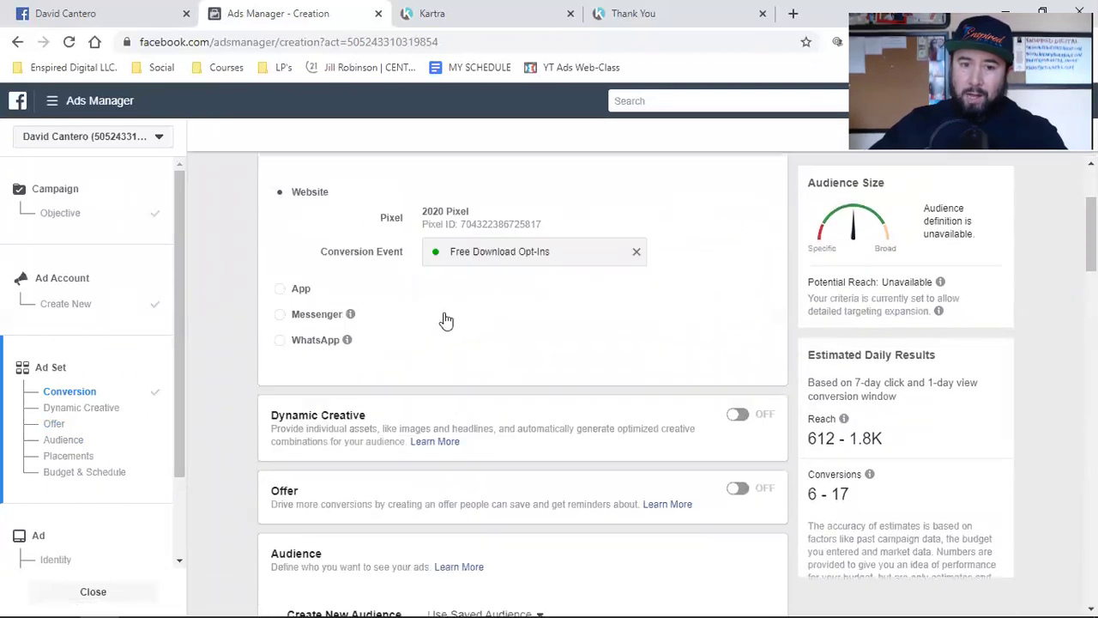
pyautogui.scroll(-8, 355, 454)
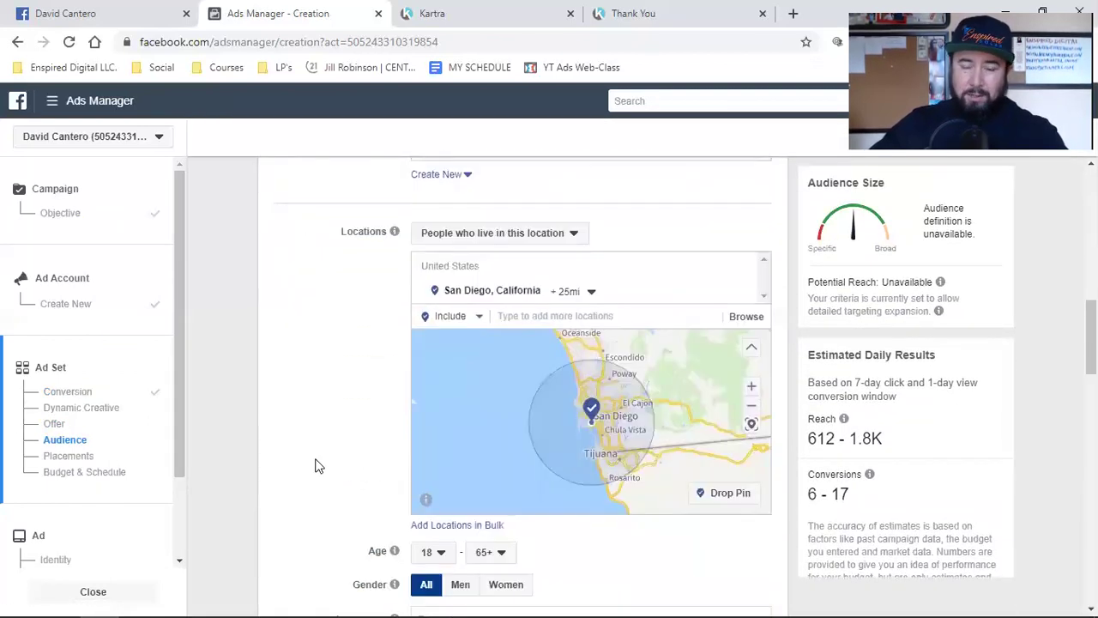
pyautogui.scroll(-2, 315, 466)
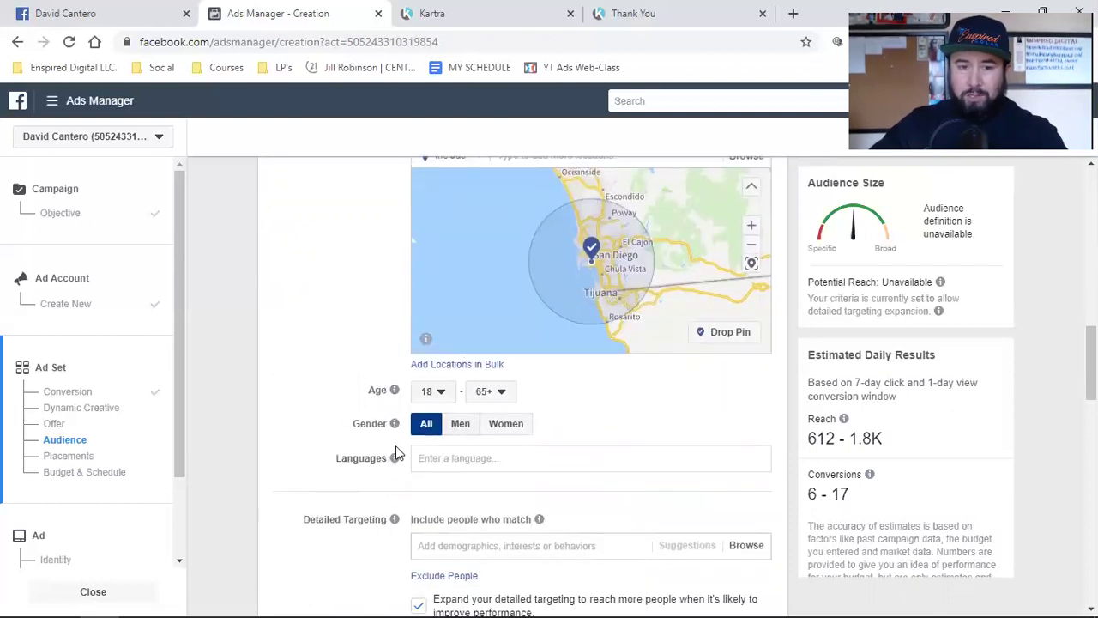
pyautogui.scroll(-3, 326, 478)
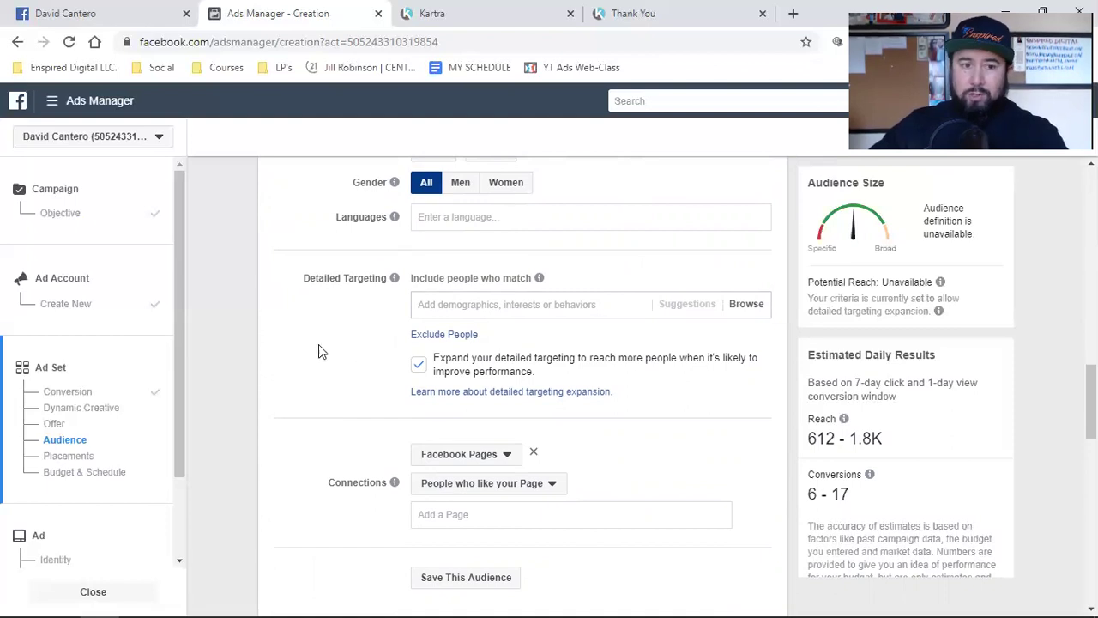
# Review the campaign's marketing objective, name, split test and budget optimization settings
pyautogui.click(63, 221)
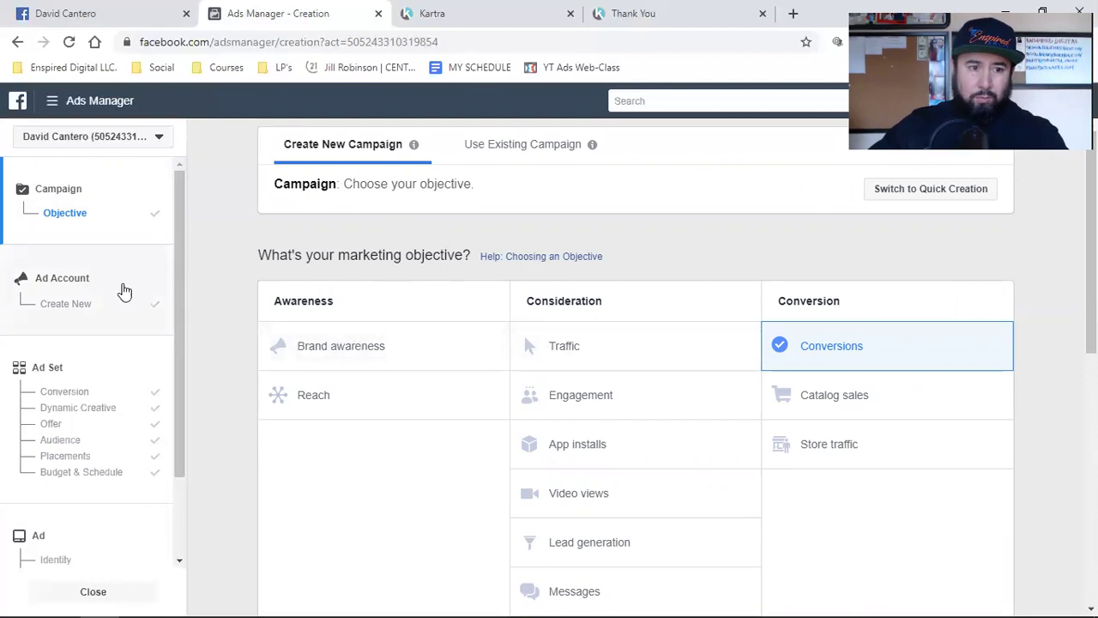
pyautogui.scroll(-3, 524, 355)
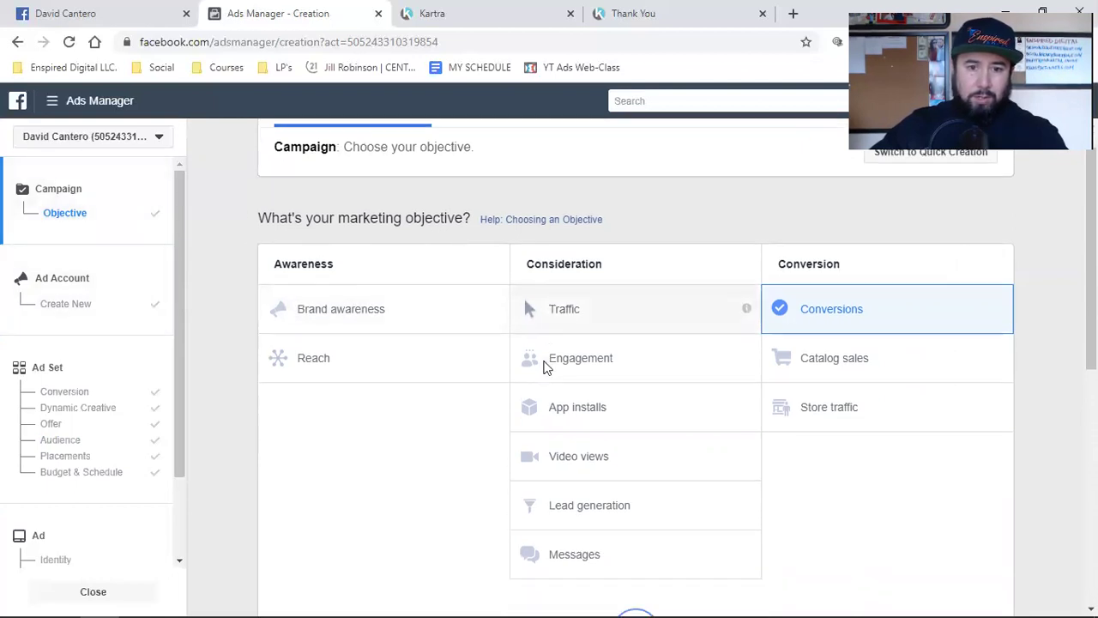
pyautogui.scroll(2, 546, 367)
pyautogui.scroll(-5, 546, 366)
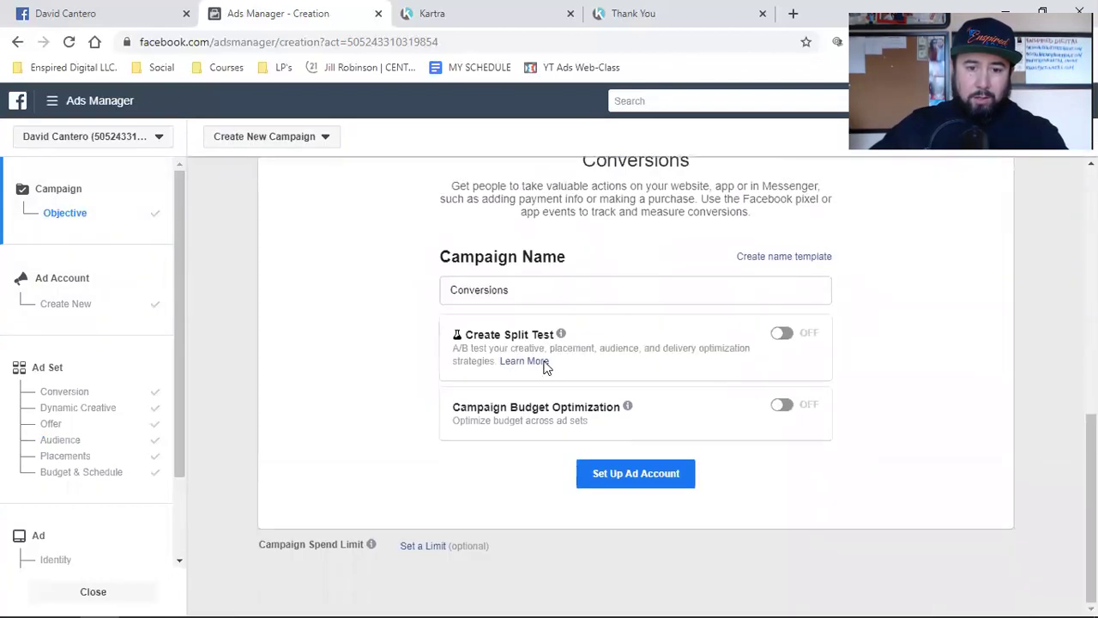
pyautogui.scroll(1, 545, 362)
pyautogui.scroll(4, 545, 361)
pyautogui.scroll(-5, 544, 360)
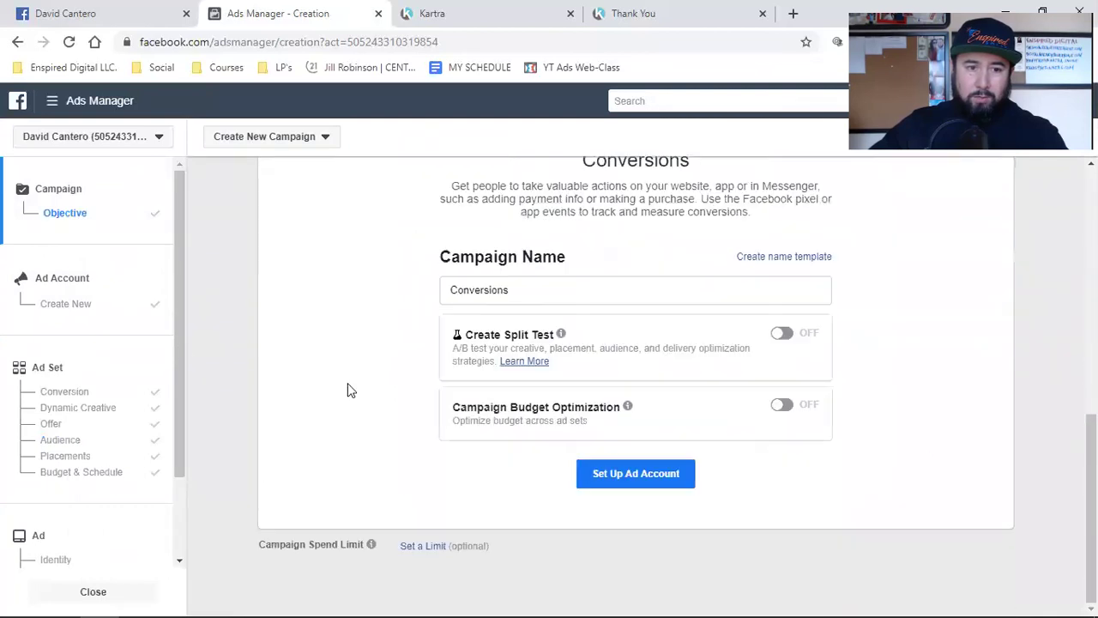
# Return to the ad set's conversion settings and remove the Free Download Opt-Ins conversion event
pyautogui.click(79, 392)
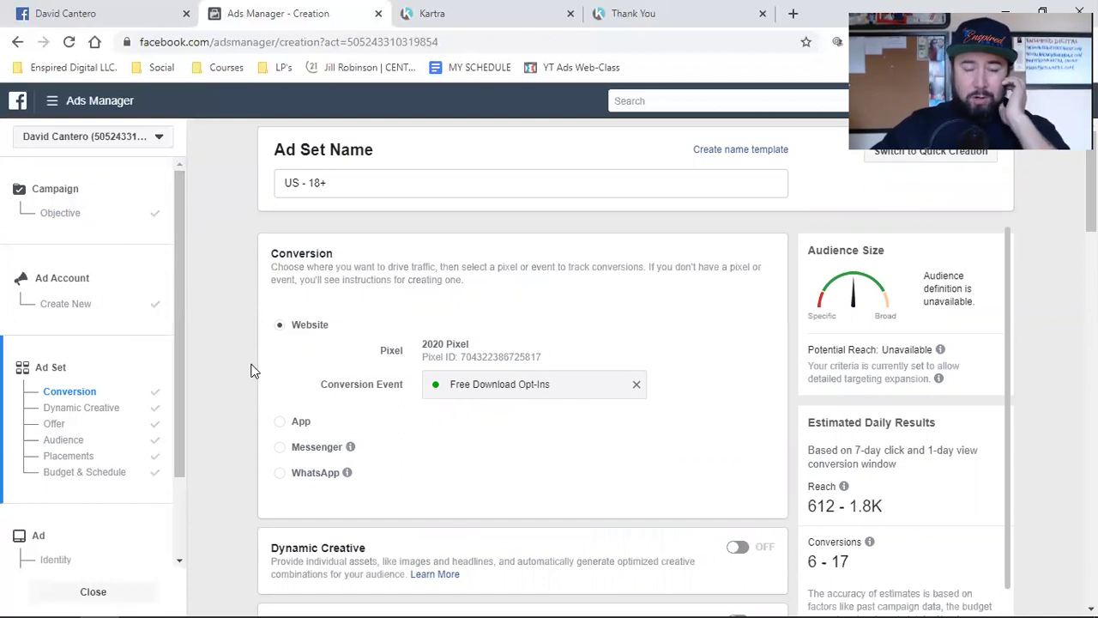
pyautogui.scroll(-1, 251, 371)
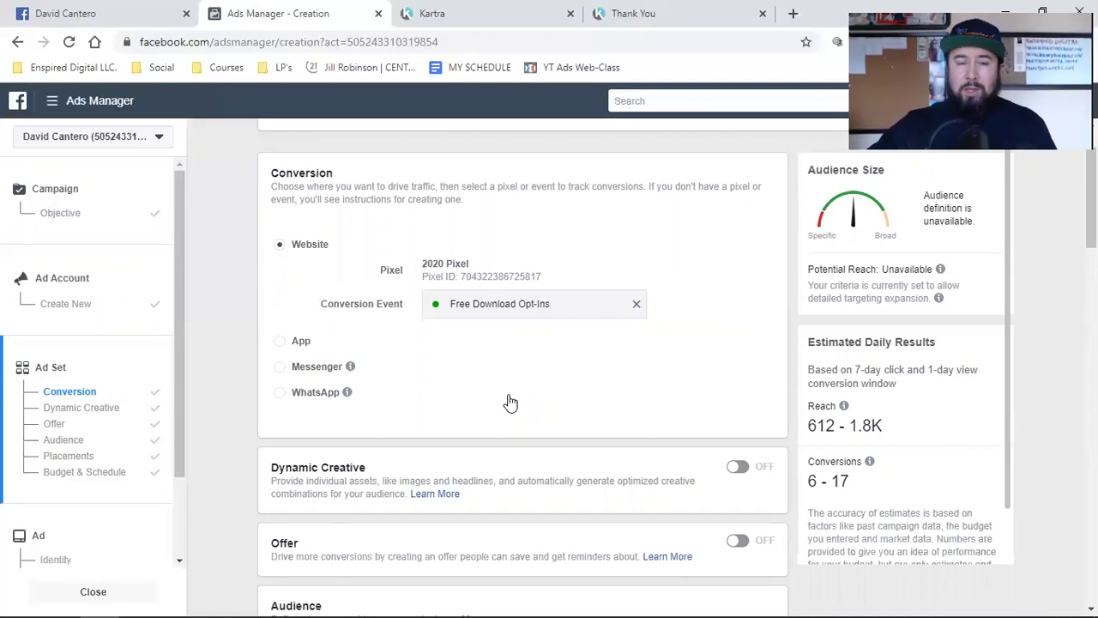
pyautogui.click(493, 306)
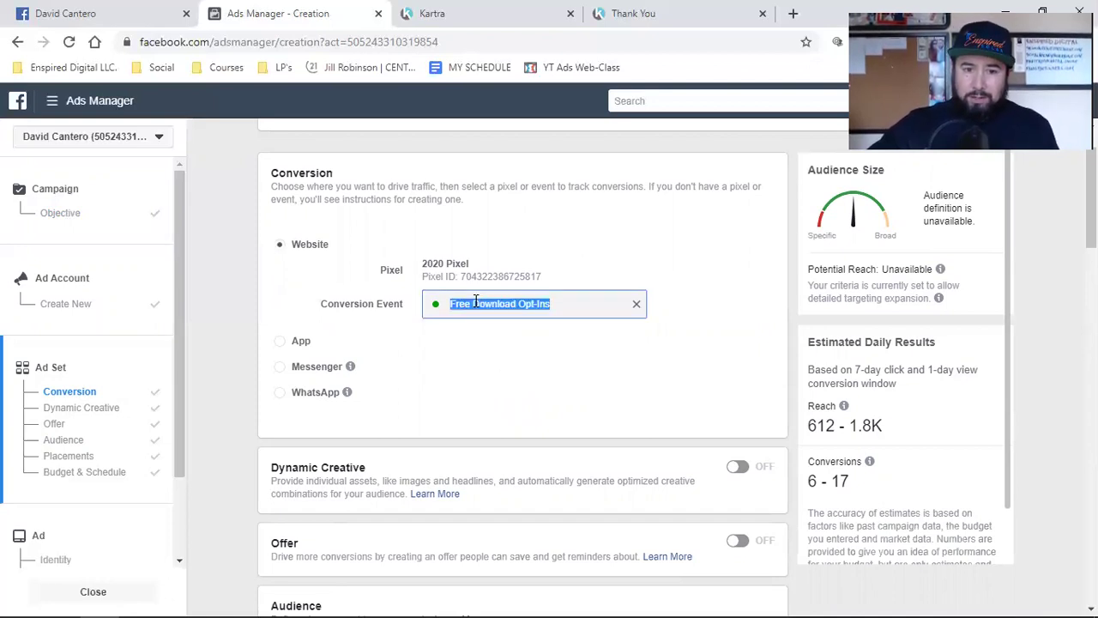
pyautogui.click(635, 304)
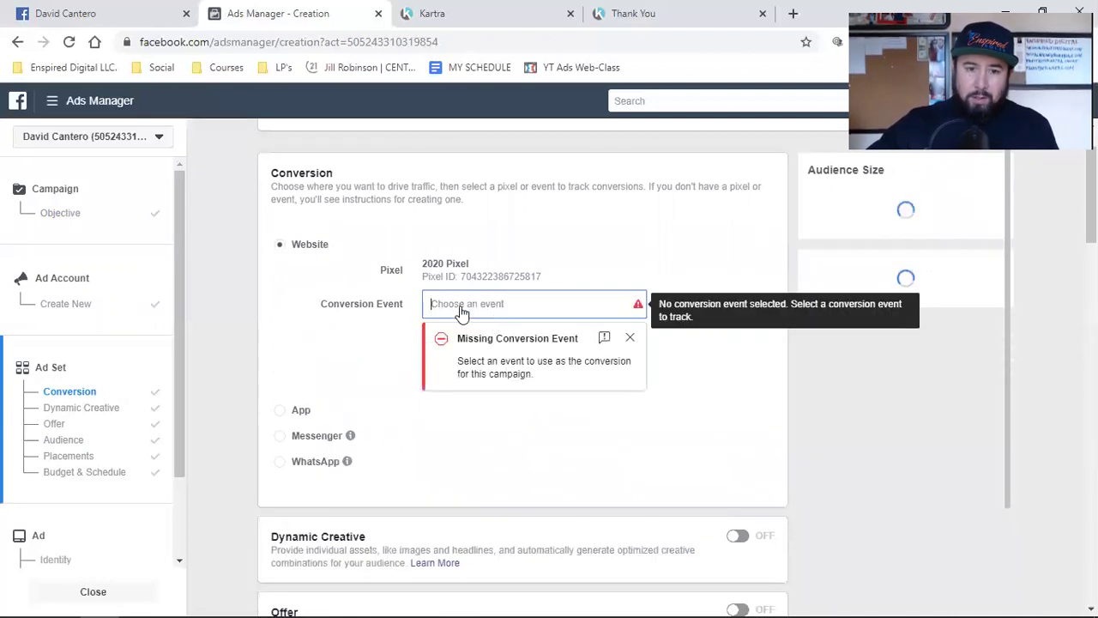
# Examine the active and inactive conversion events available for the 2020 Pixel, including the Free Download Opt-Ins custom conversion, without choosing one
pyautogui.click(460, 305)
pyautogui.scroll(-3, 490, 440)
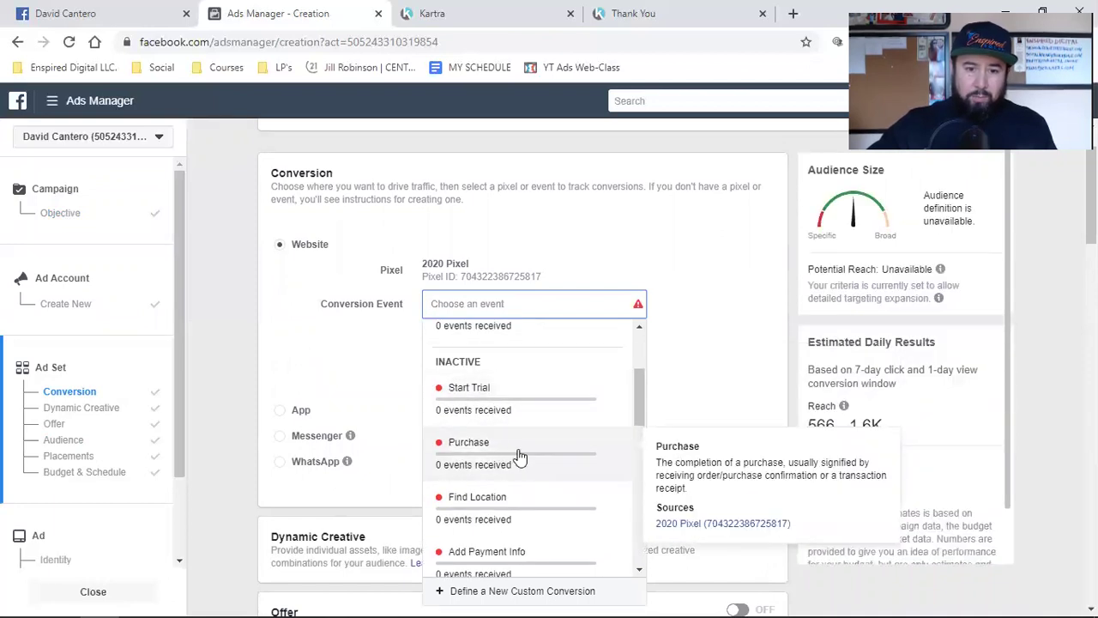
pyautogui.scroll(-1, 504, 451)
pyautogui.scroll(-1, 539, 455)
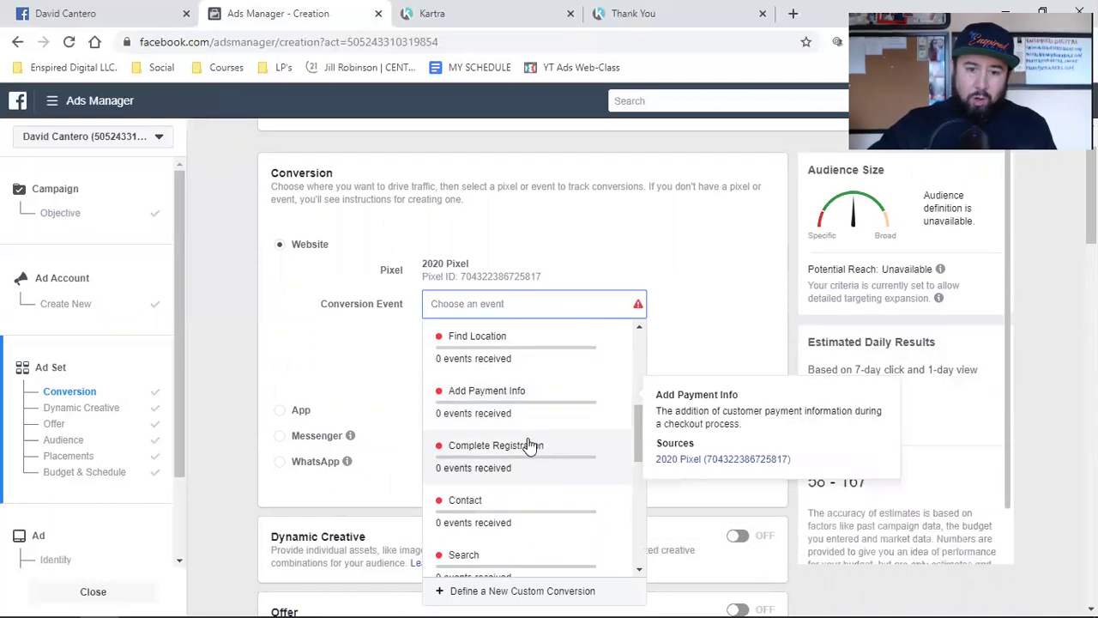
pyautogui.scroll(-3, 530, 445)
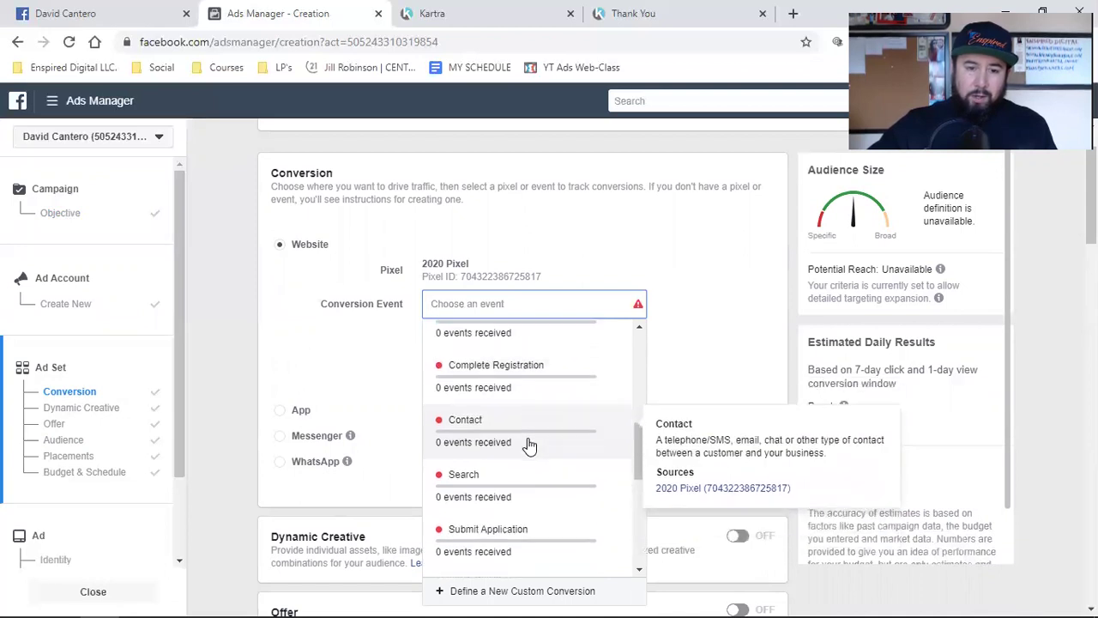
pyautogui.scroll(-4, 529, 446)
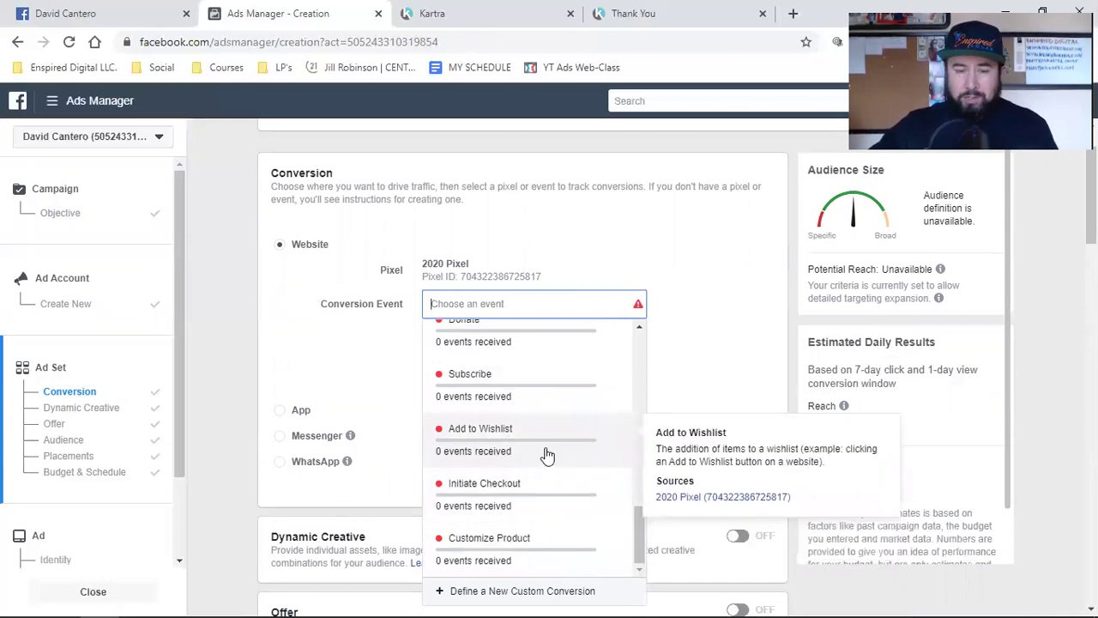
pyautogui.scroll(6, 547, 455)
pyautogui.scroll(5, 546, 453)
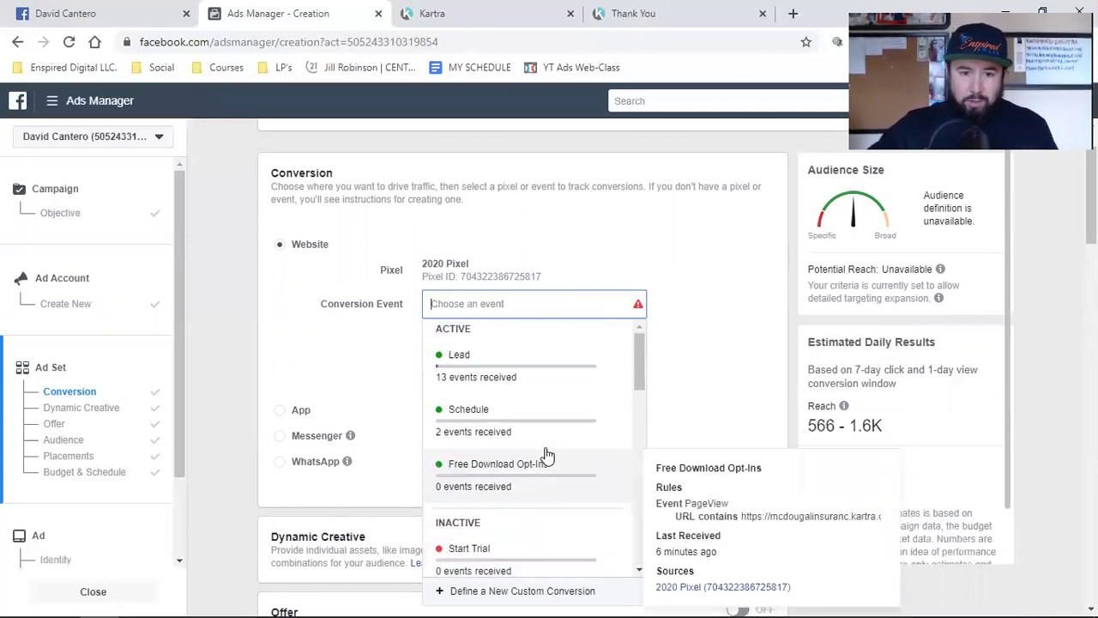
pyautogui.scroll(-2, 541, 421)
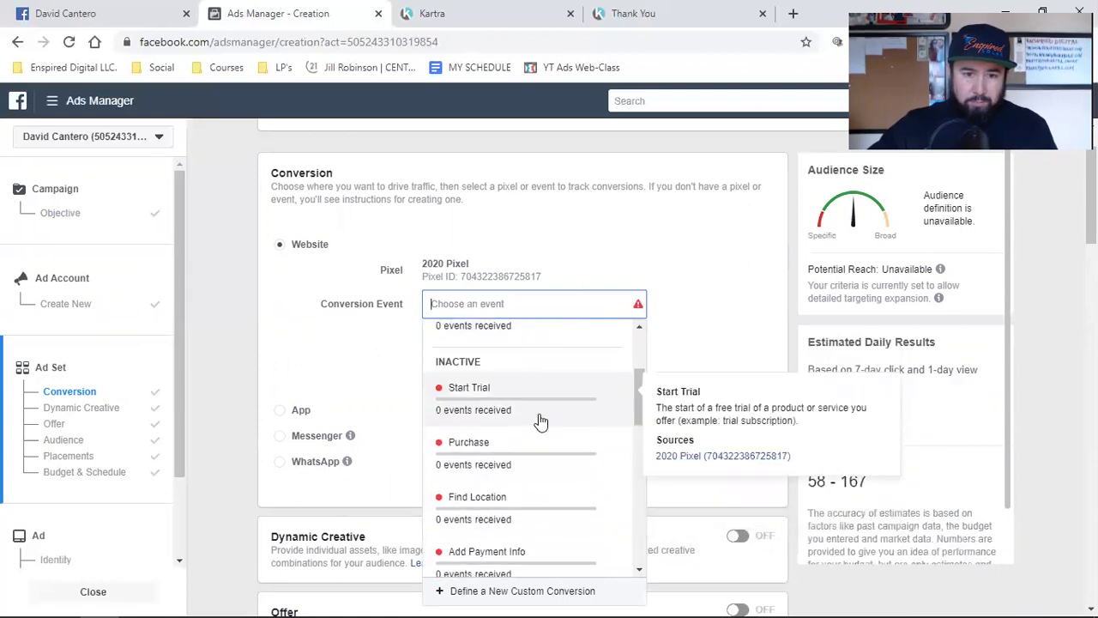
pyautogui.scroll(-6, 539, 420)
pyautogui.scroll(8, 539, 421)
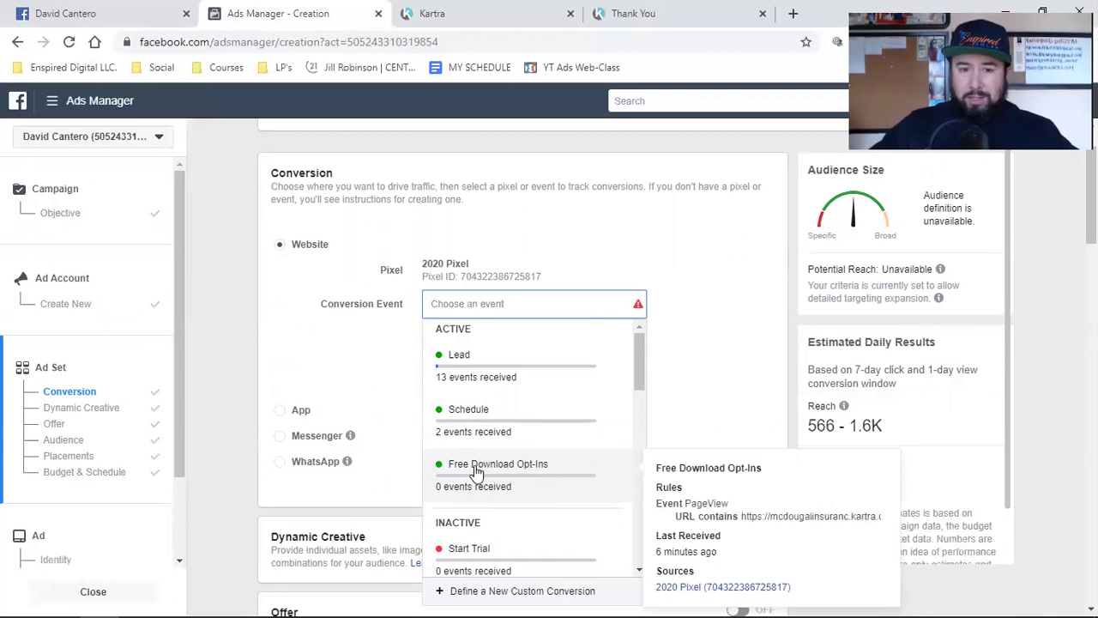
pyautogui.click(311, 337)
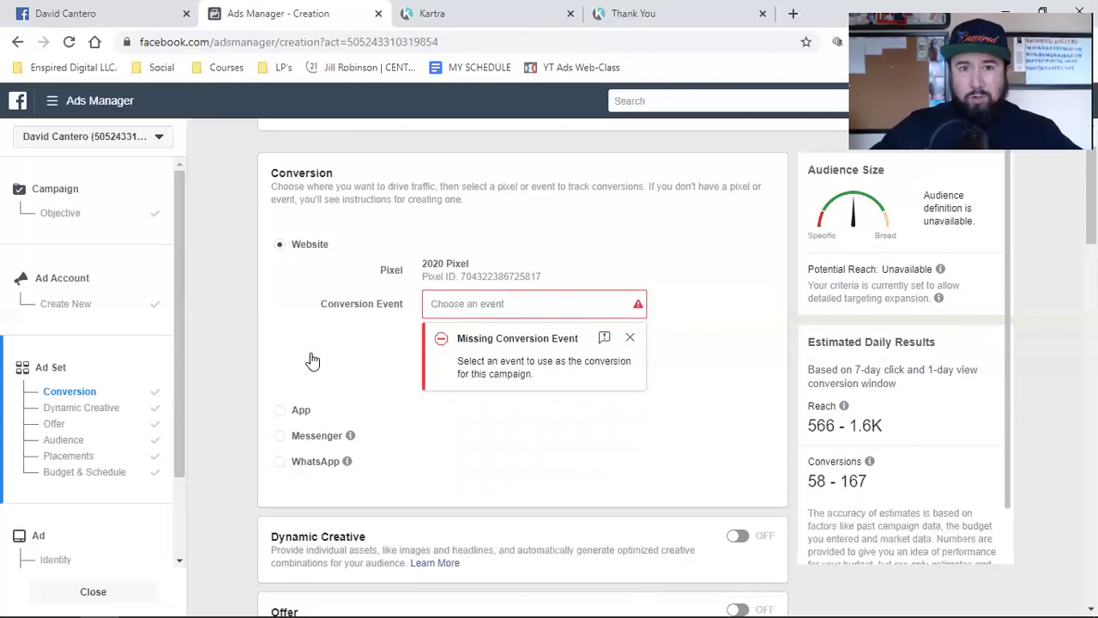
# Check the thankyoufordownloading part of the Thank You page's URL and return to the ad set's conversion settings in Ads Manager
pyautogui.click(605, 14)
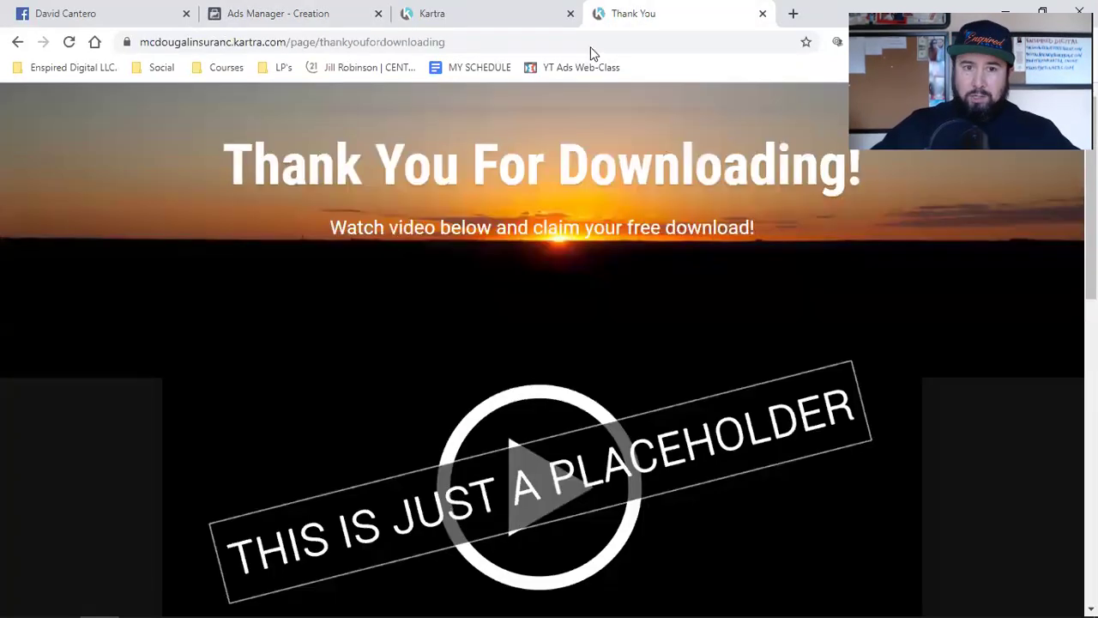
pyautogui.doubleClick(402, 43)
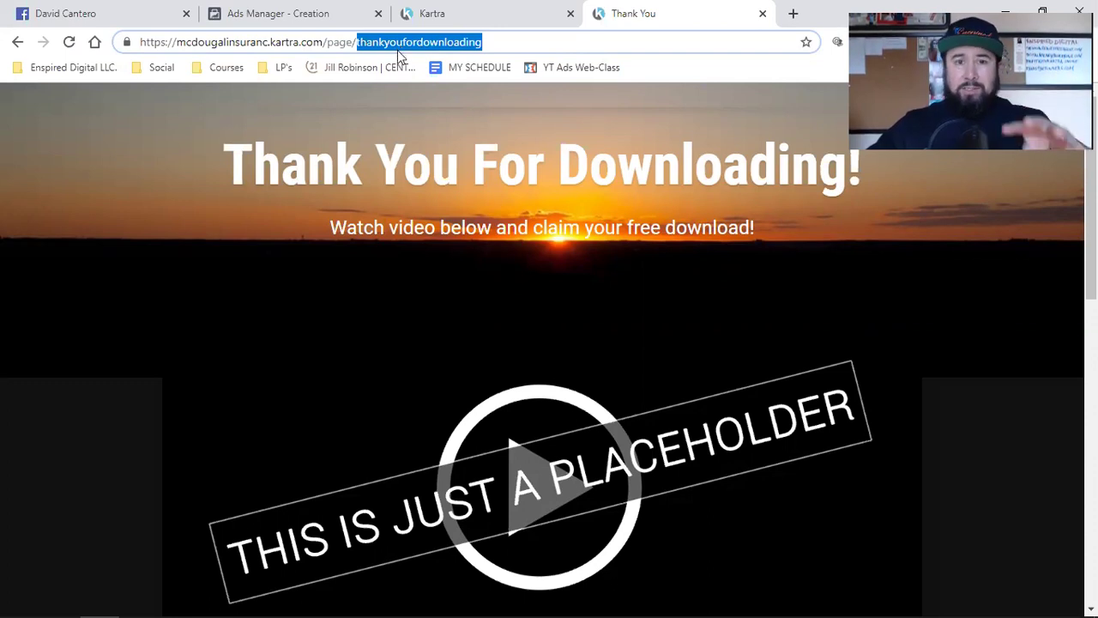
pyautogui.click(288, 10)
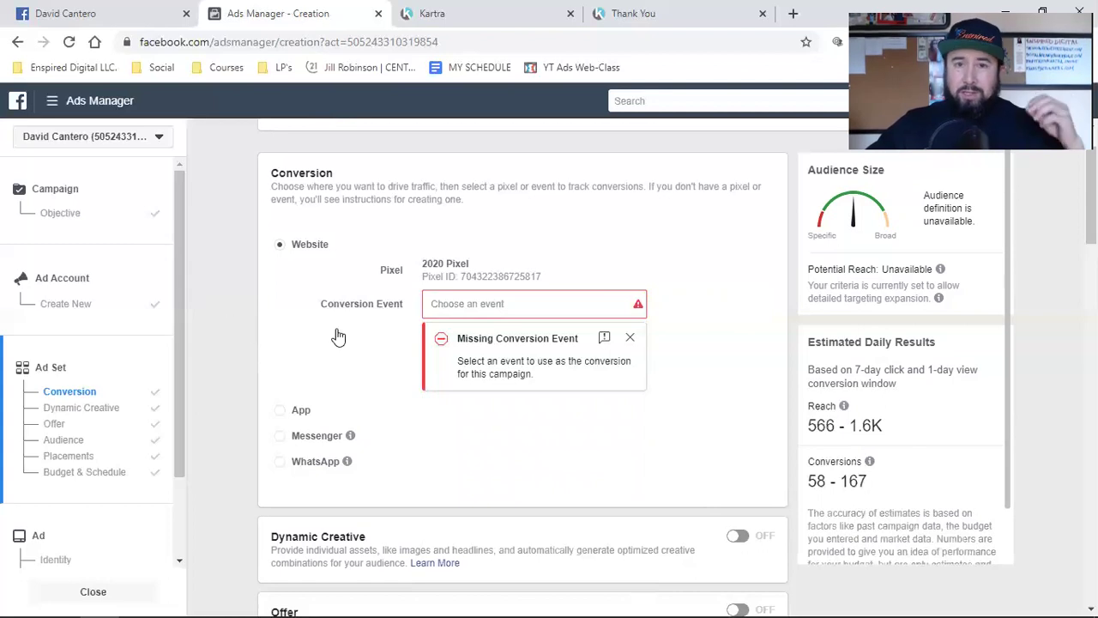